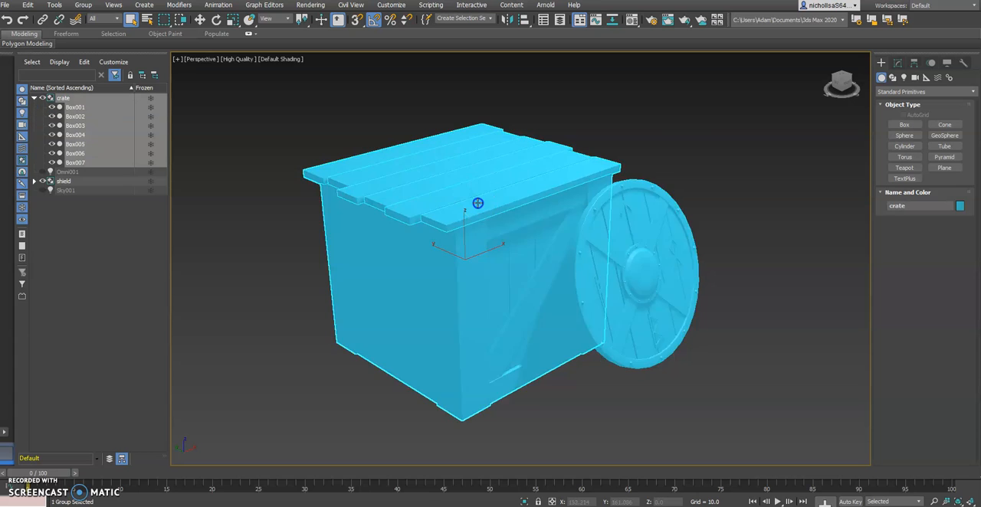
click(199, 19)
alt+middle_drag(580, 253, 554, 274)
click(617, 269)
scroll(617, 267, down, 3)
mouse_move(617, 267)
middle_down()
mouse_move(566, 286)
mouse_move(582, 274)
middle_up()
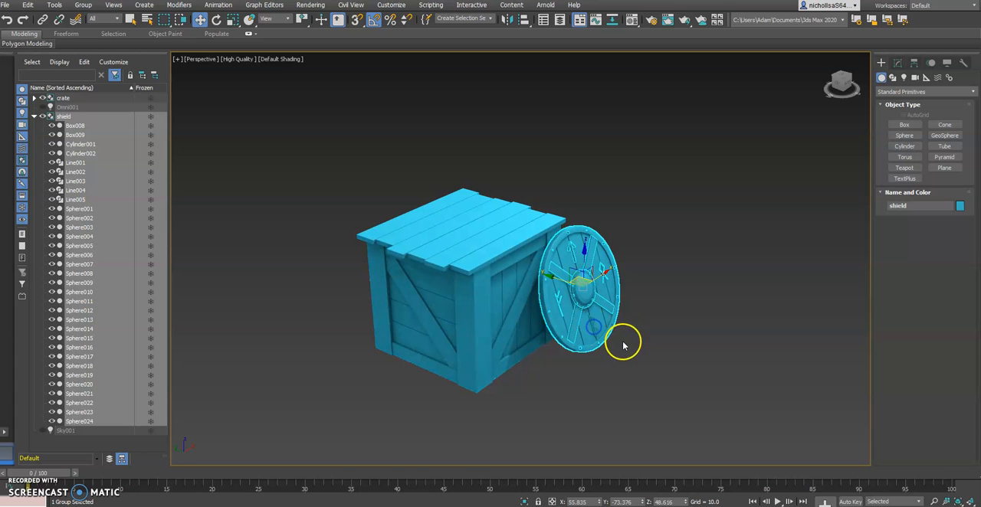
drag(594, 279, 652, 242)
alt+middle_drag(608, 343, 581, 349)
key(ctrl+z)
mouse_move(640, 295)
alt+middle_down()
mouse_move(551, 306)
mouse_move(567, 285)
mouse_move(602, 311)
alt+middle_up()
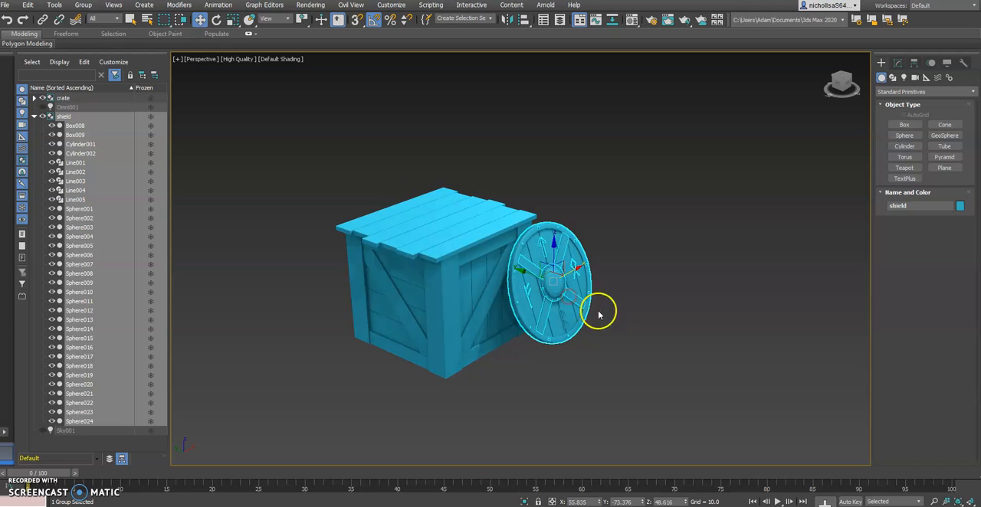
Collapse the shield group in the scene list and clear the selection.
click(34, 116)
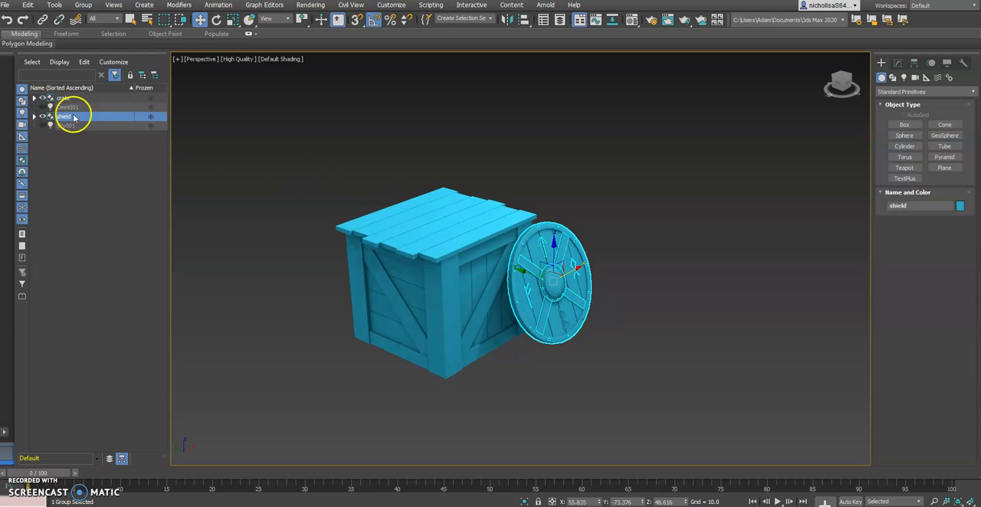
click(587, 180)
middle_drag(494, 230, 536, 216)
Switch the perspective viewport to Standard quality and turn on Edged Faces display.
click(234, 61)
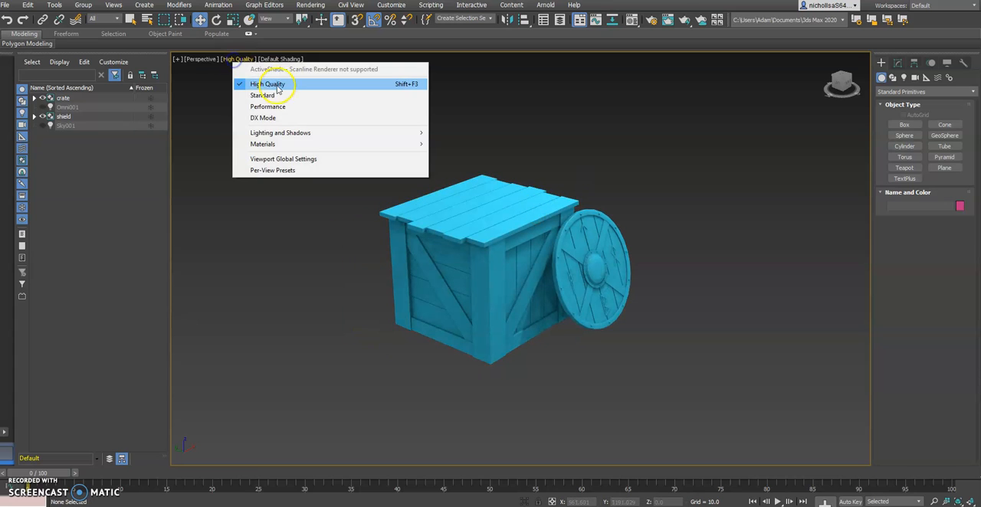
click(262, 95)
mouse_move(598, 184)
alt+middle_down()
mouse_move(560, 182)
mouse_move(529, 200)
mouse_move(558, 198)
alt+middle_up()
click(272, 59)
click(303, 168)
Check the crates2.jpg reference image, and create a flat cylinder of about 13.7 radius and 2.5 height in the empty area beside the shield.
click(423, 505)
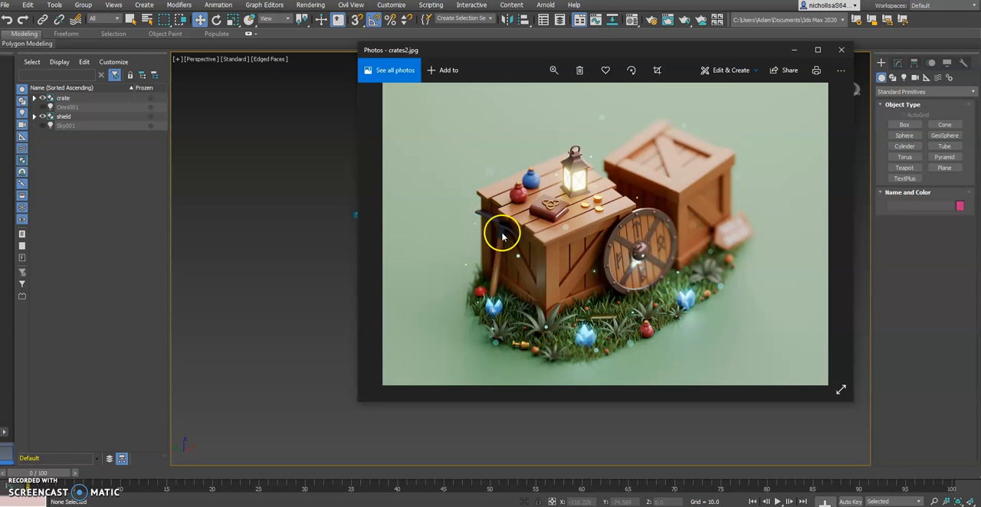
key(alt+Tab)
middle_drag(522, 276, 433, 287)
alt+middle_drag(488, 304, 600, 309)
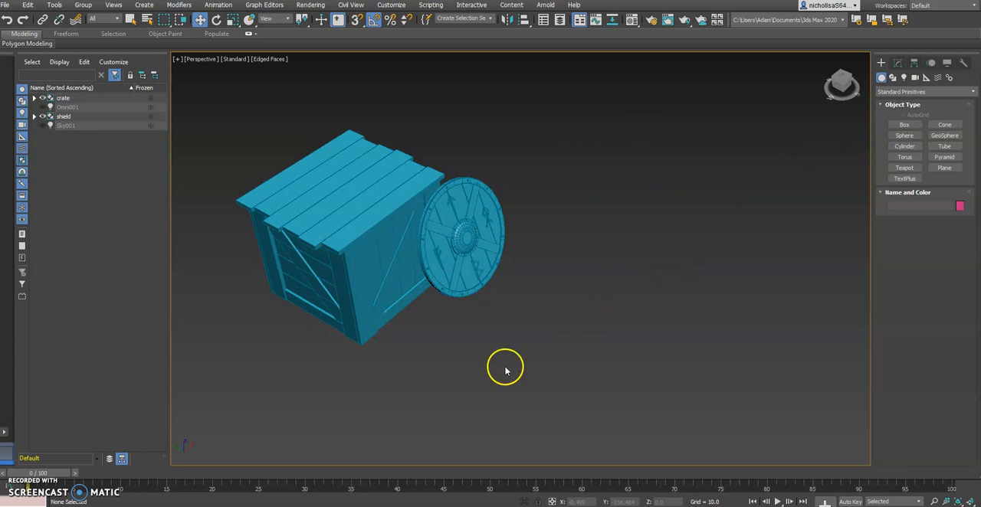
click(904, 135)
click(904, 146)
middle_drag(669, 261, 613, 243)
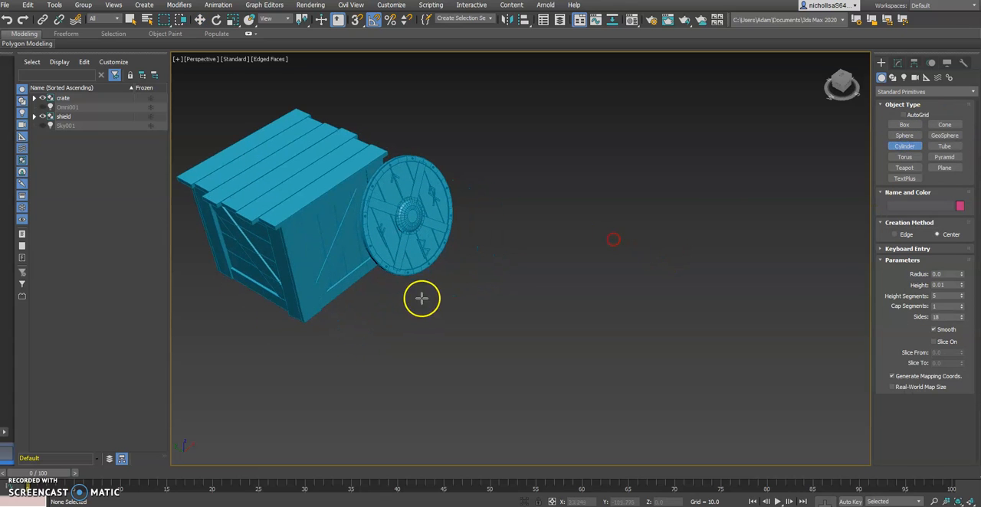
drag(543, 302, 544, 309)
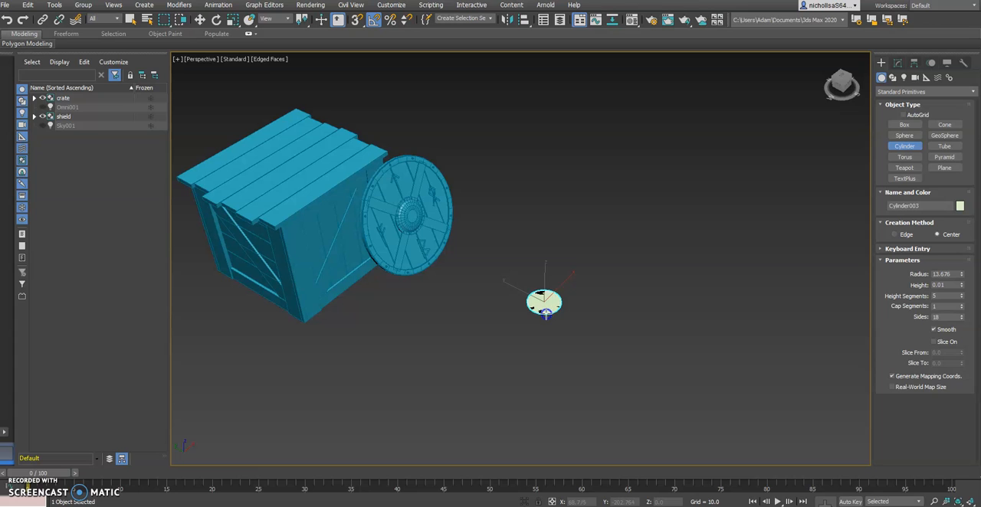
click(545, 311)
mouse_move(592, 327)
alt+middle_down()
mouse_move(575, 307)
mouse_move(542, 294)
mouse_move(584, 324)
alt+middle_up()
key(z)
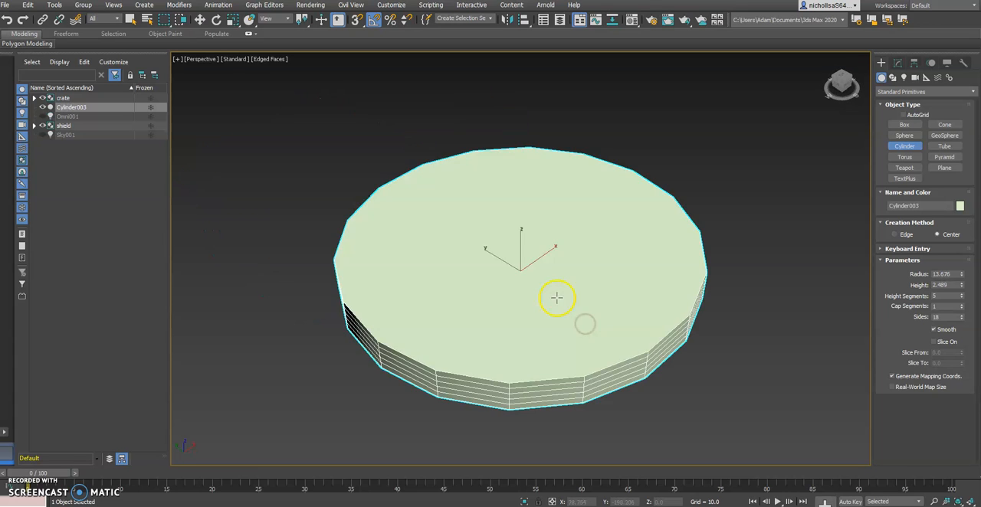
Set the cylinder's height segments to 1.
click(199, 19)
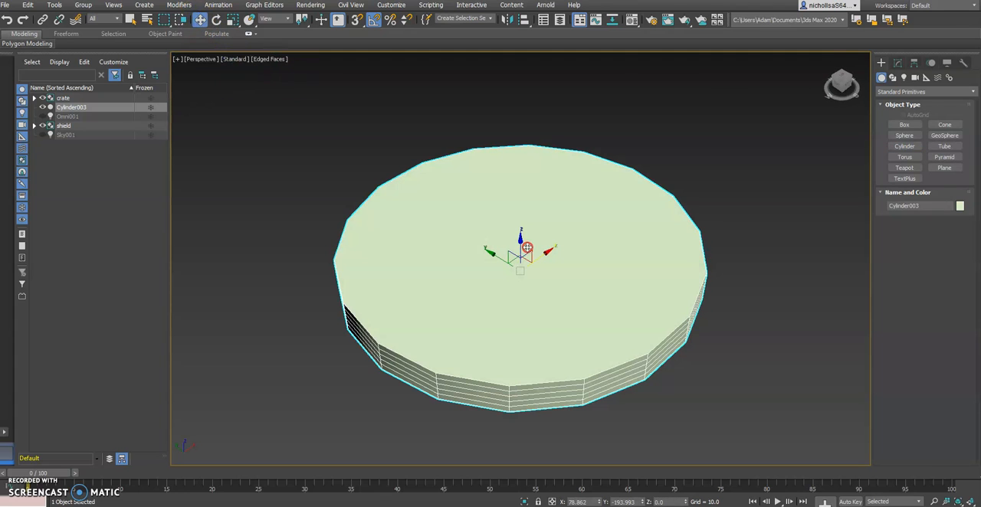
click(897, 62)
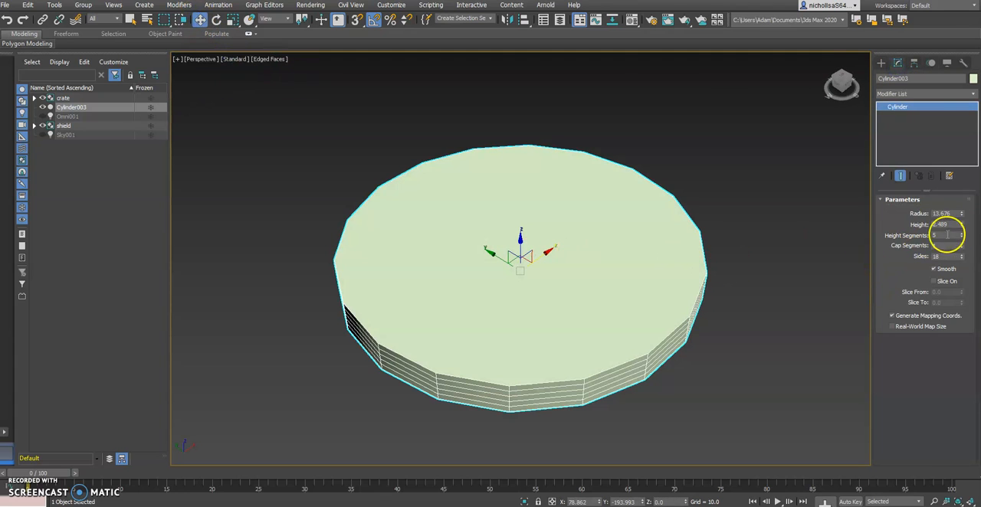
middle_drag(645, 287, 606, 271)
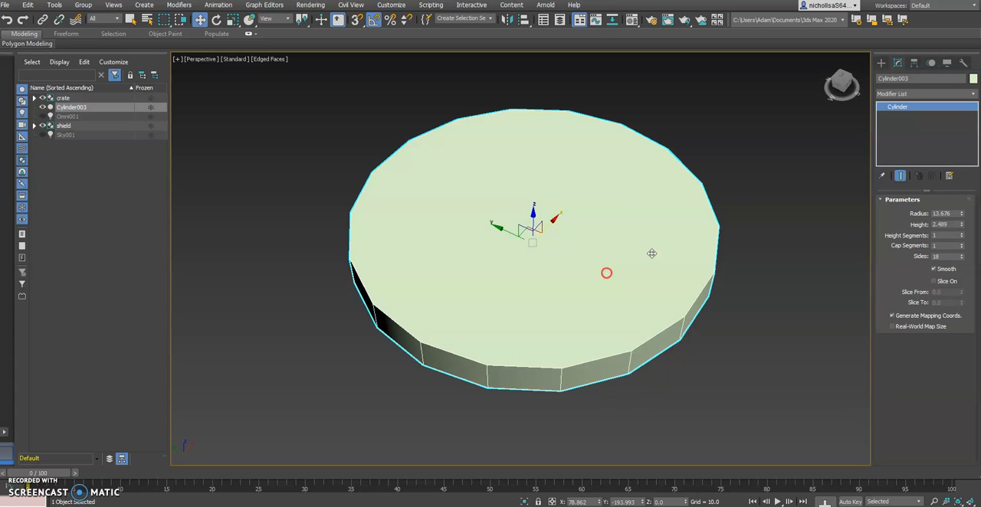
click(566, 289)
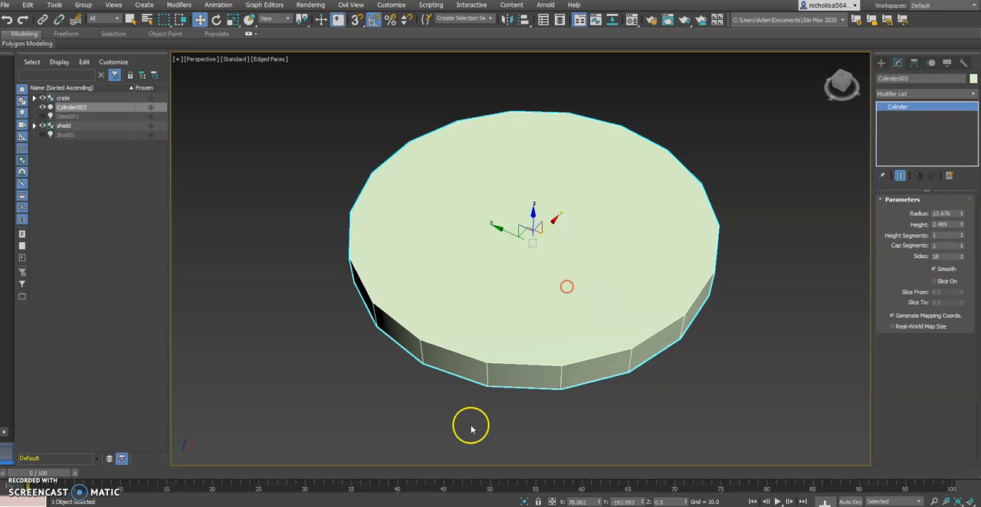
click(386, 506)
click(379, 502)
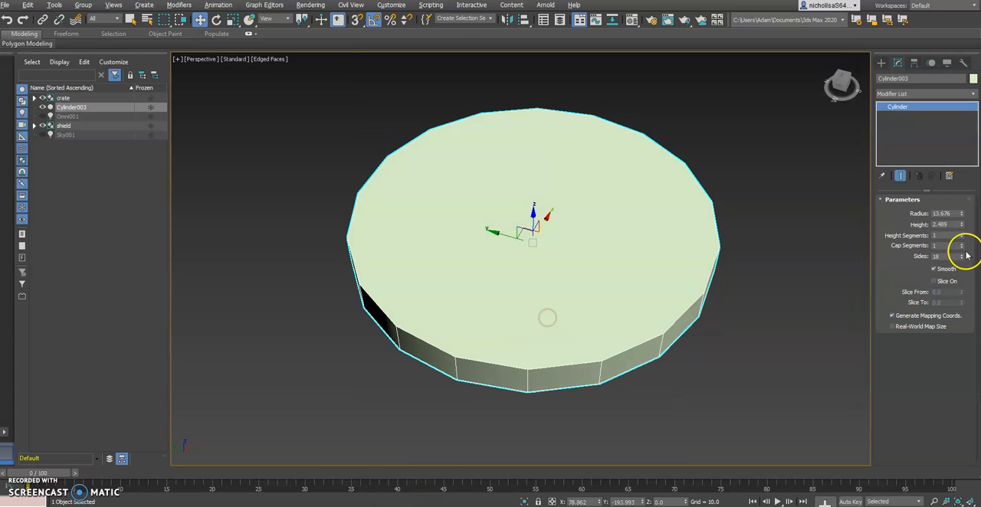
Convert the cylinder to an Editable Poly.
middle_drag(592, 251, 580, 231)
alt+middle_drag(674, 275, 682, 226)
alt+middle_drag(556, 260, 561, 283)
right_click(575, 217)
mouse_move(603, 324)
click(697, 332)
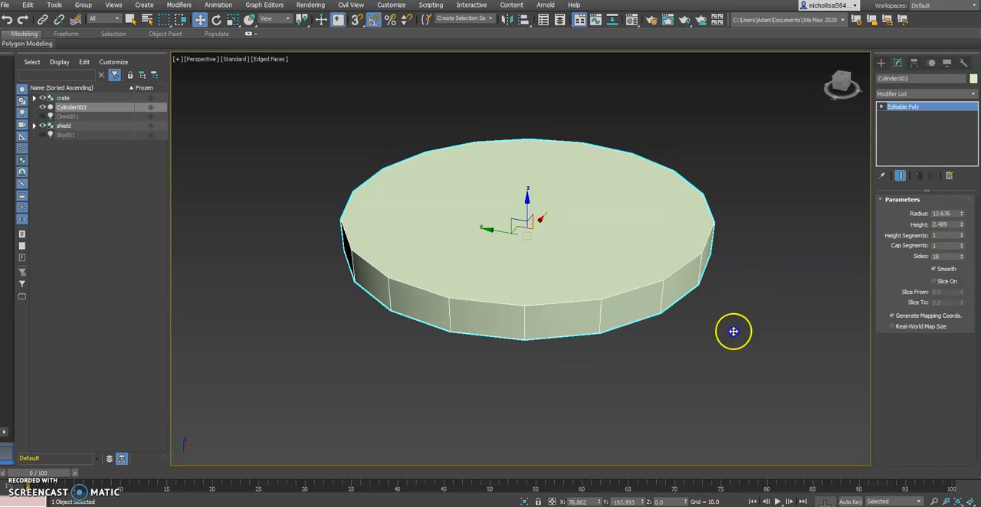
Select five adjacent side polygons on the rim of the disc at the Polygon sub-object level.
click(881, 107)
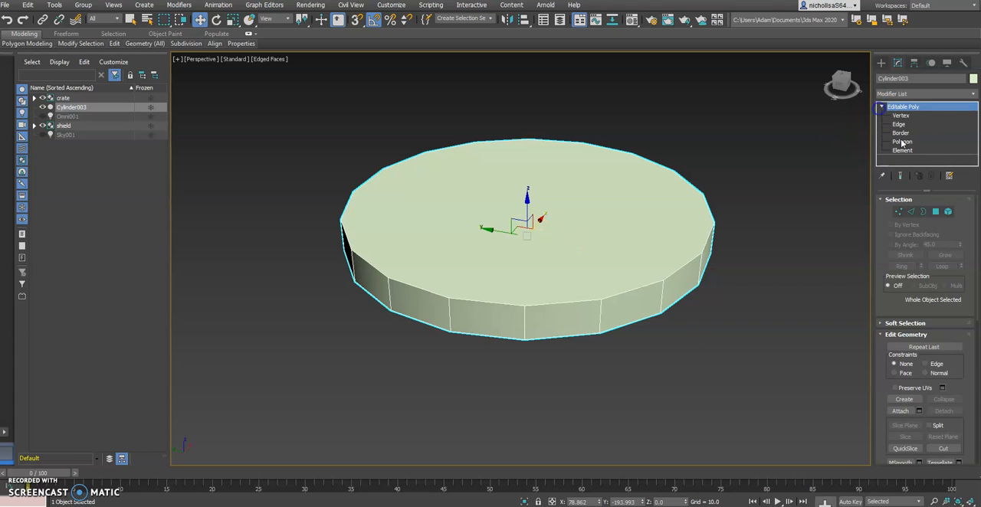
click(901, 142)
middle_drag(585, 197, 555, 193)
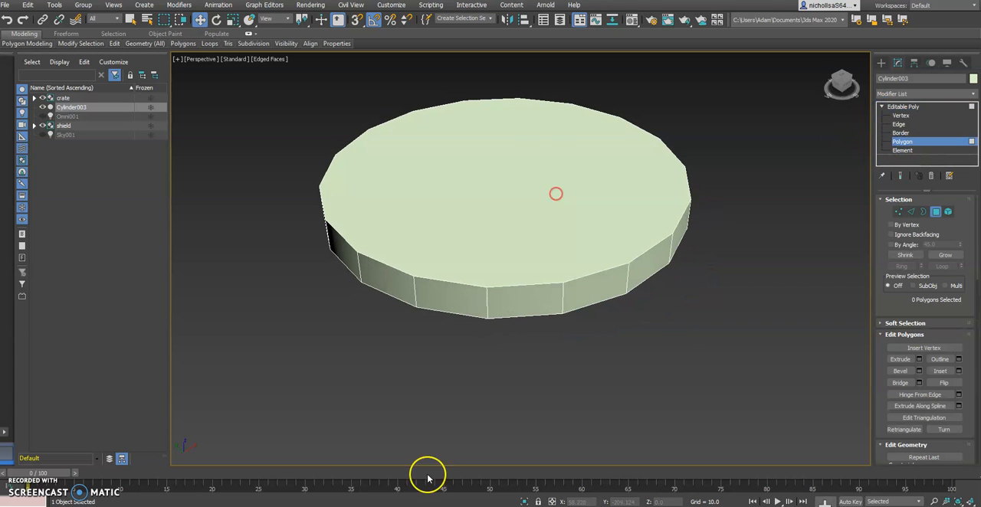
click(455, 506)
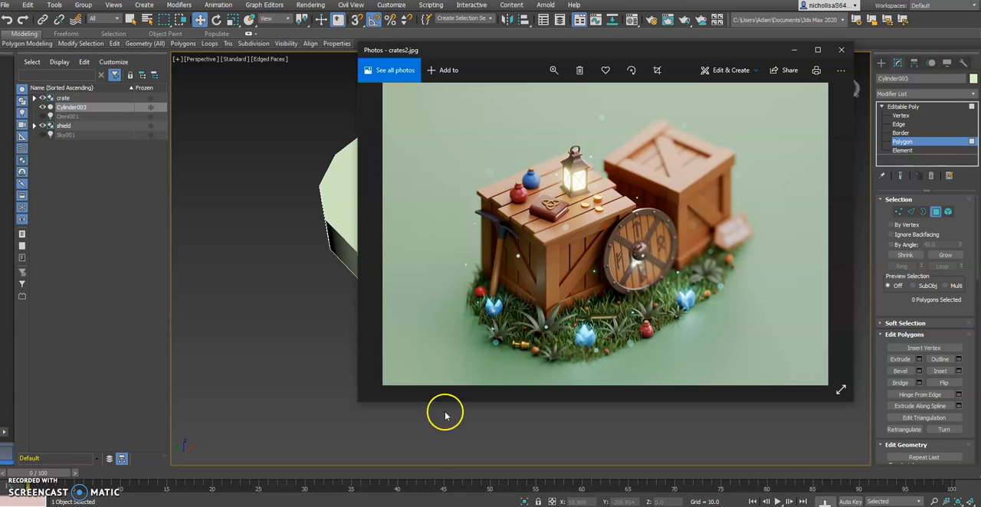
click(455, 506)
click(440, 287)
ctrl+click(488, 293)
ctrl+click(545, 291)
ctrl+click(658, 257)
ctrl+click(629, 269)
alt+middle_drag(628, 268, 565, 285)
scroll(606, 288, down, 5)
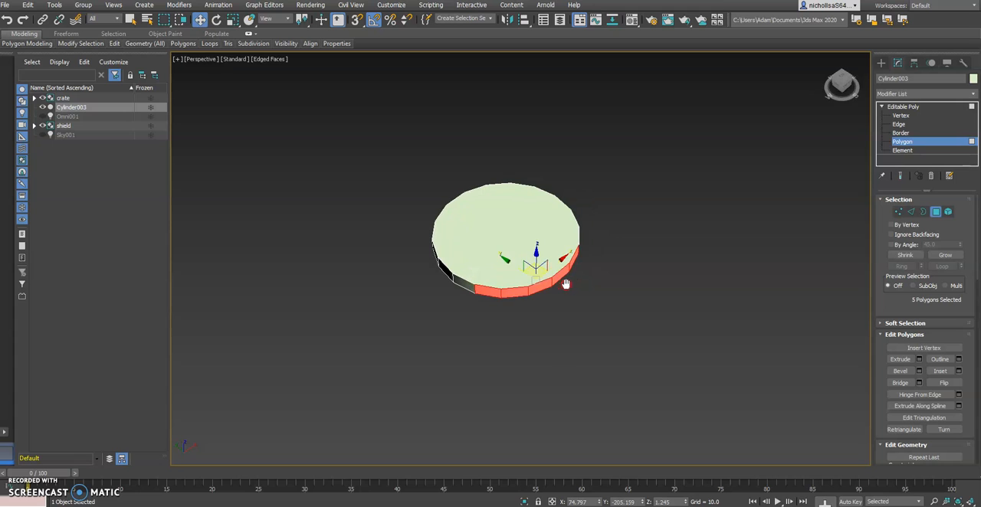
Extrude the five selected rim polygons outward from the disc as a short arm, keeping the end polygons selected.
click(890, 359)
drag(562, 274, 563, 223)
alt+middle_drag(563, 223, 606, 304)
key(w)
click(676, 345)
middle_drag(676, 345, 609, 314)
key(ctrl+z)
mouse_move(541, 320)
alt+middle_down()
mouse_move(515, 289)
mouse_move(542, 307)
alt+middle_up()
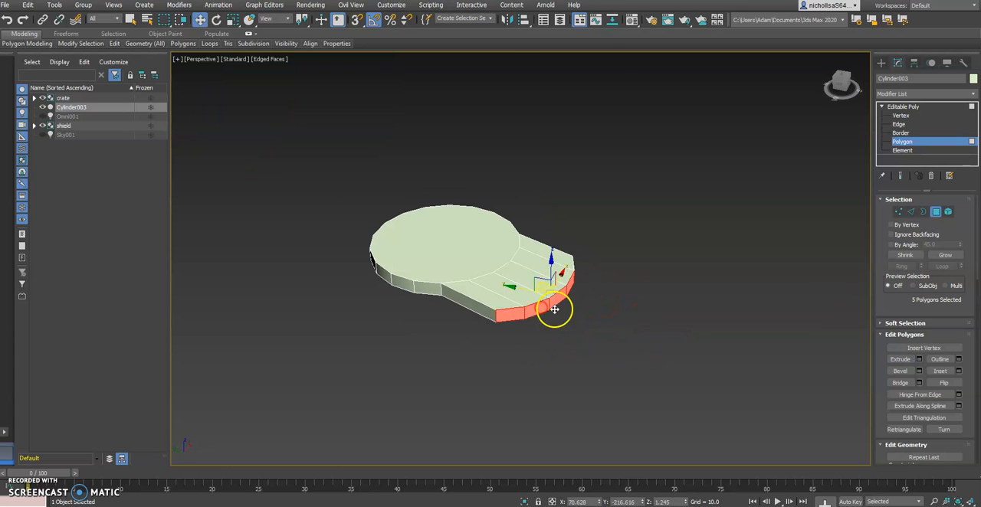
Compare with the reference image and flatten the arm's curved end polygons with Make Planar.
click(431, 504)
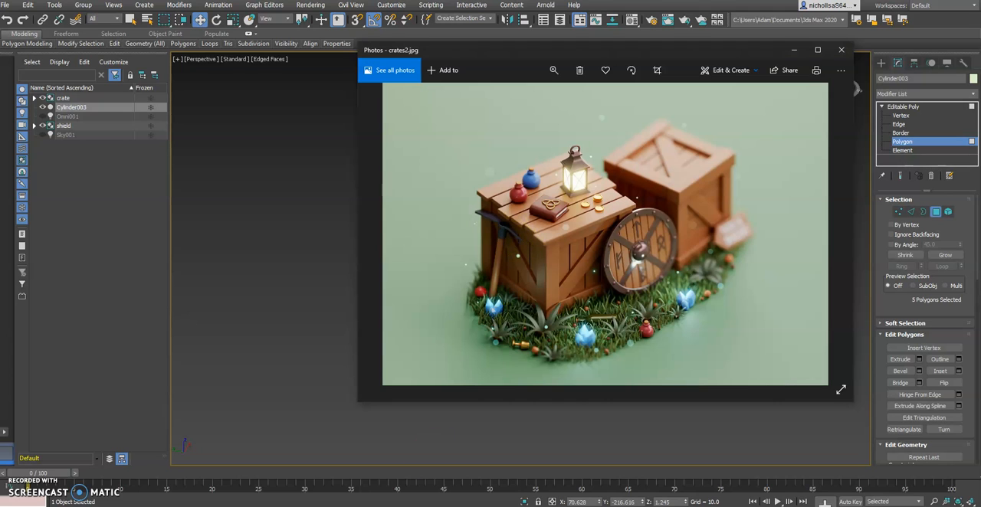
key(alt+Tab)
alt+middle_drag(553, 268, 550, 288)
alt+middle_drag(547, 321, 600, 297)
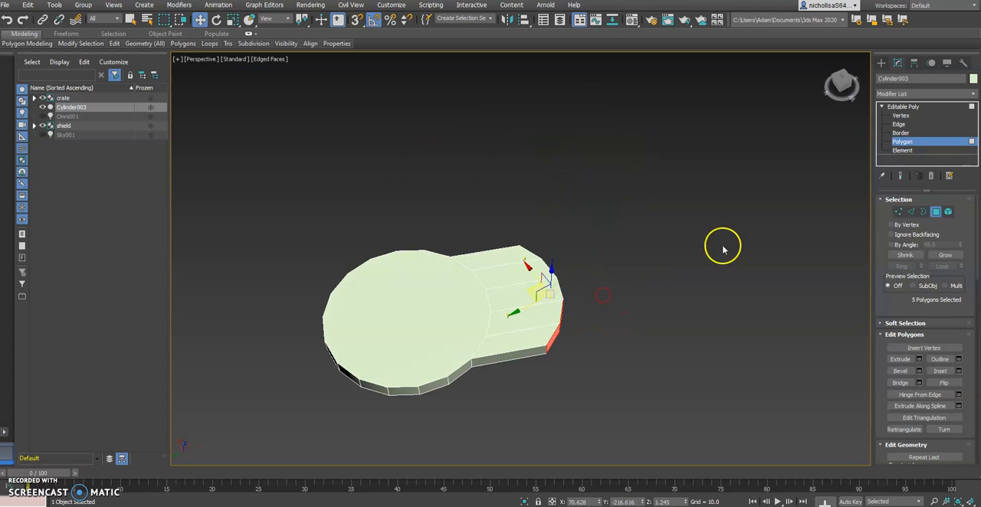
alt+middle_drag(569, 248, 552, 237)
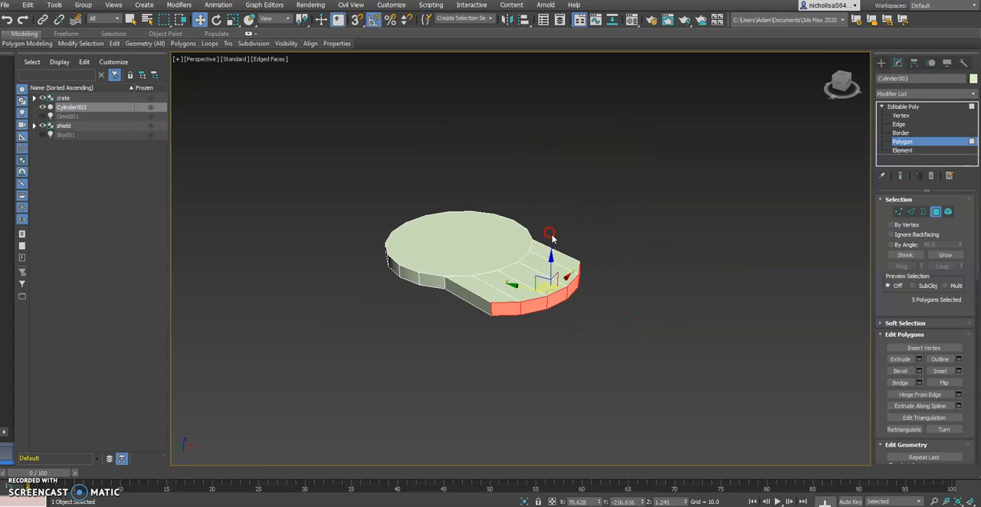
middle_drag(579, 303, 521, 318)
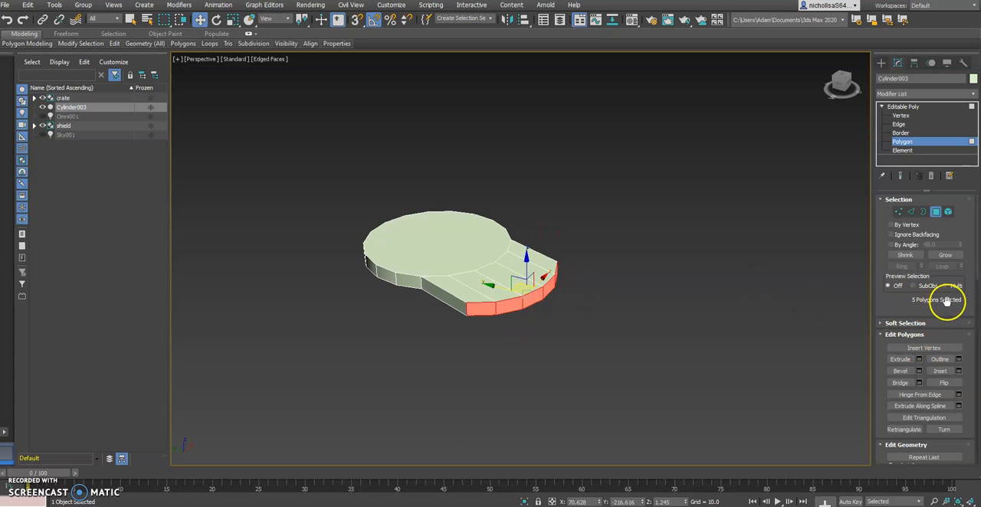
drag(975, 264, 975, 334)
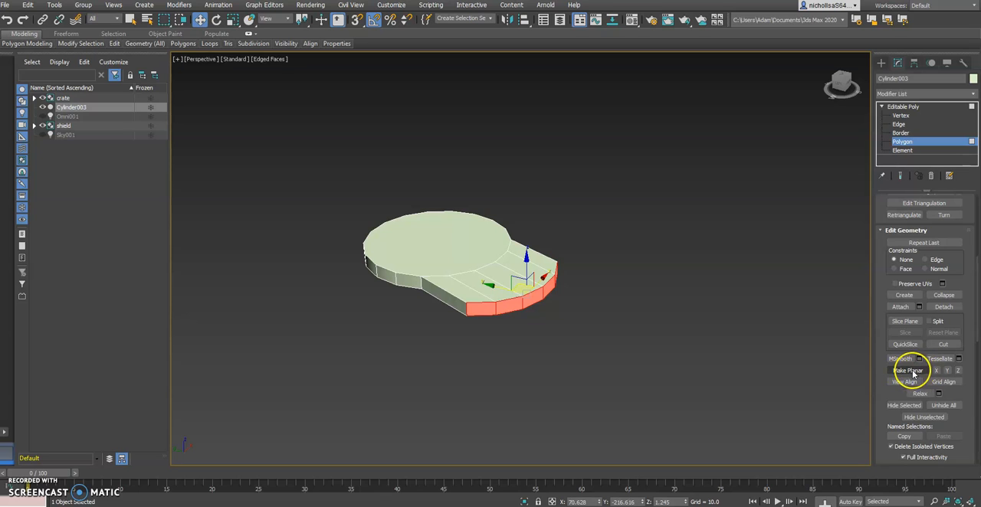
click(911, 372)
click(513, 293)
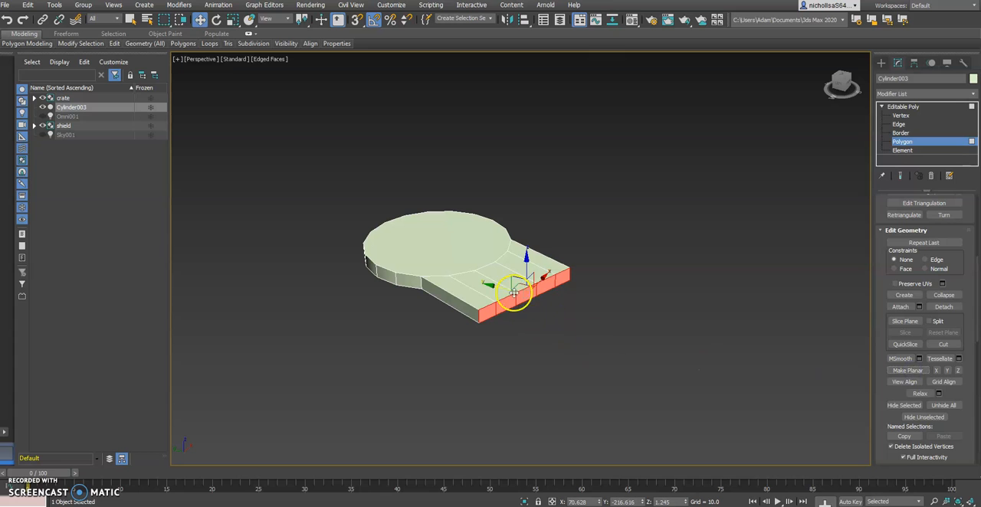
Set the move tool's reference coordinate system to Local so the axes align with the arm's end face.
alt+middle_drag(536, 299, 460, 302)
alt+middle_drag(567, 301, 624, 261)
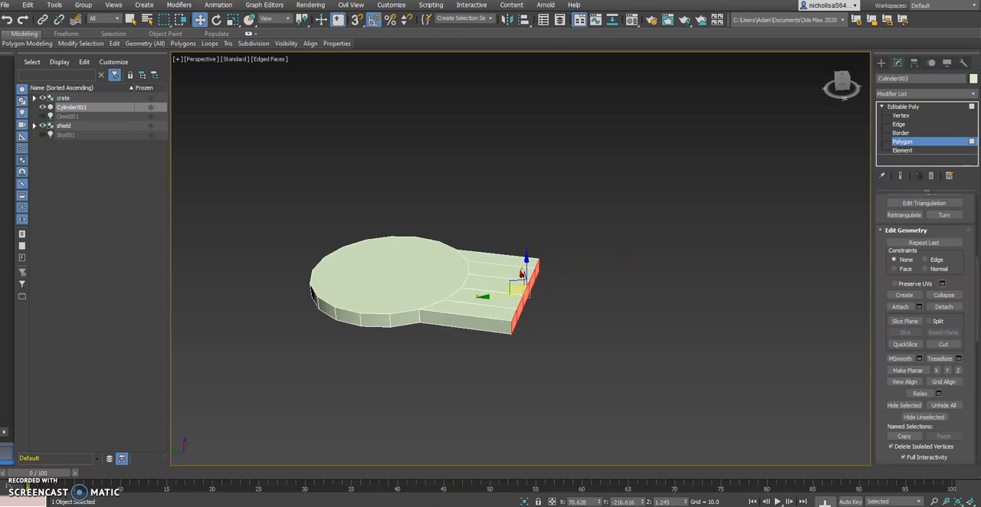
key(alt+Tab)
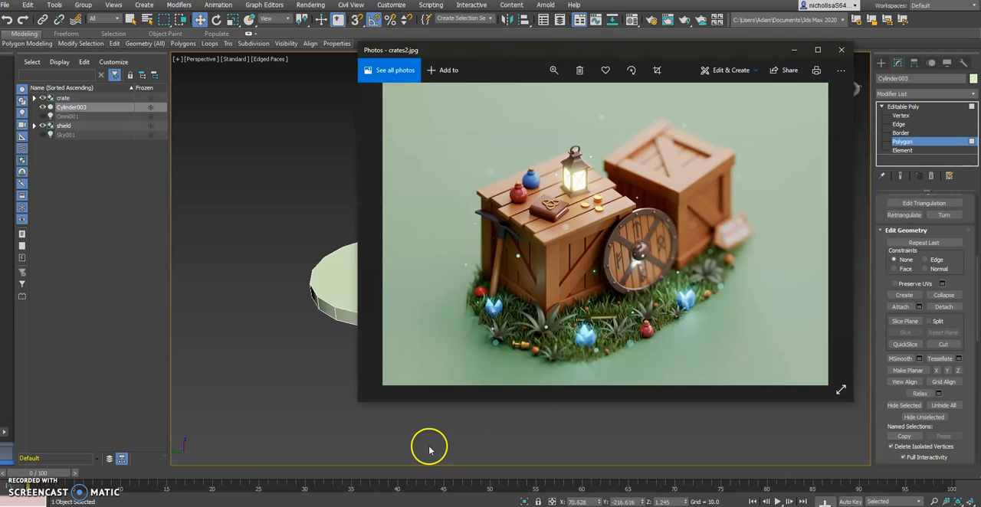
key(alt+Tab)
alt+middle_drag(498, 350, 508, 371)
mouse_move(516, 298)
alt+middle_down()
mouse_move(490, 328)
mouse_move(452, 343)
mouse_move(507, 303)
alt+middle_up()
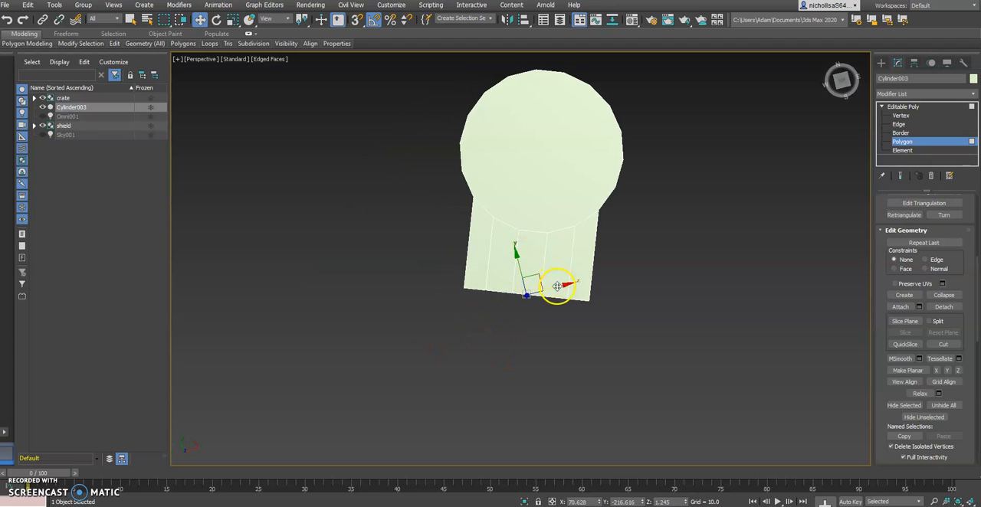
mouse_move(531, 284)
alt+middle_down()
mouse_move(521, 278)
mouse_move(531, 282)
alt+middle_up()
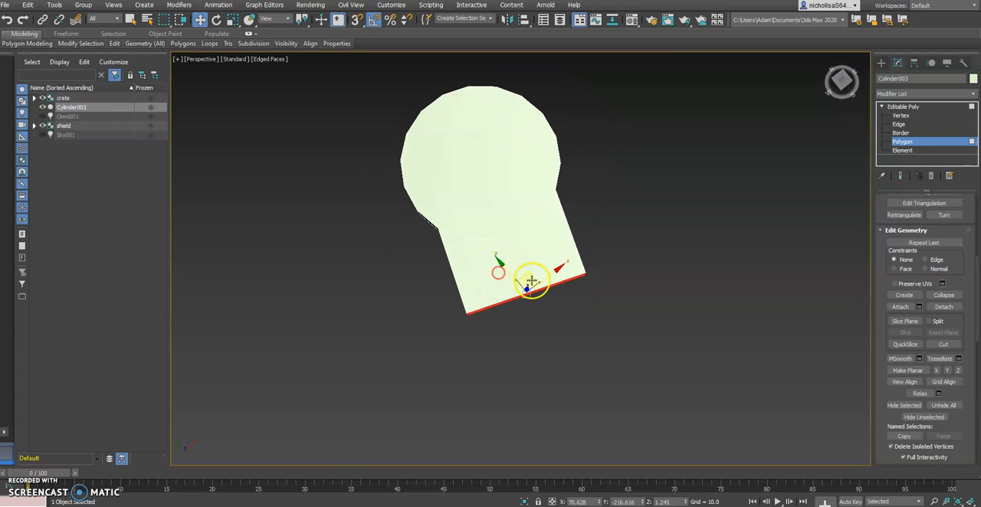
click(272, 21)
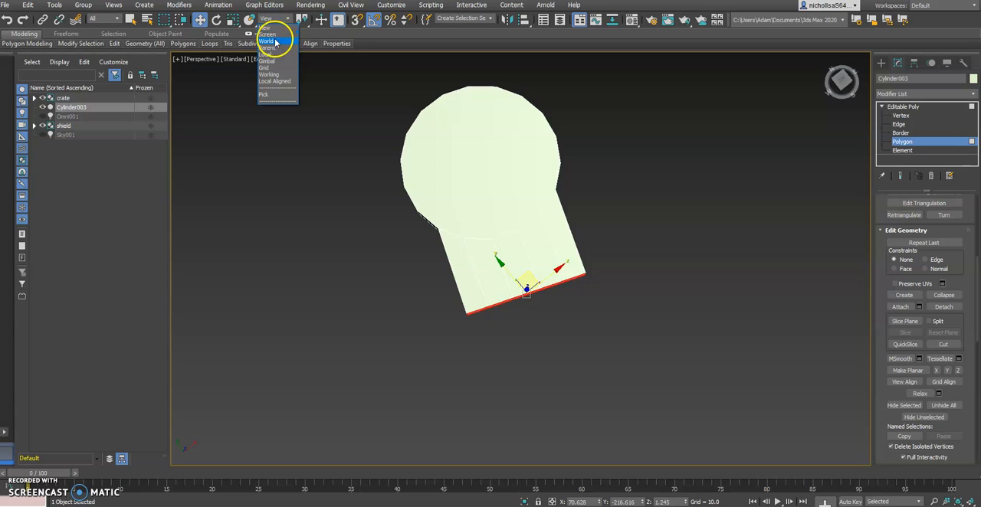
click(268, 47)
click(274, 21)
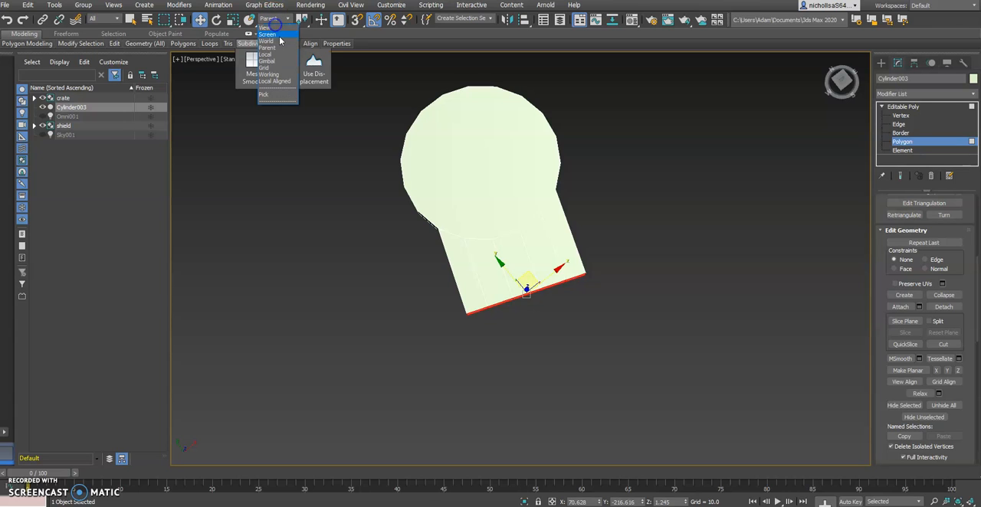
click(272, 53)
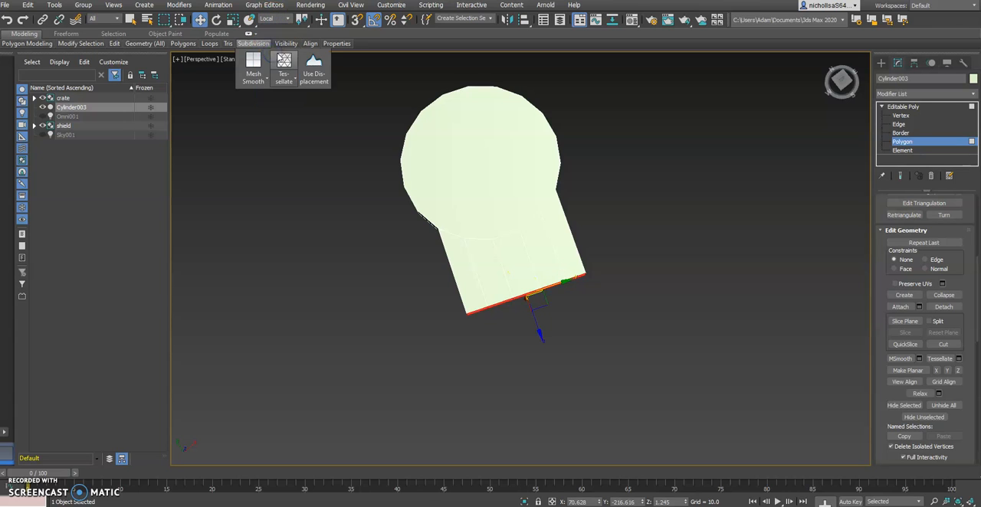
Move the arm's end polygons outward along their local Z axis to lengthen the arm to well beyond the disc's width.
alt+middle_drag(333, 142, 477, 302)
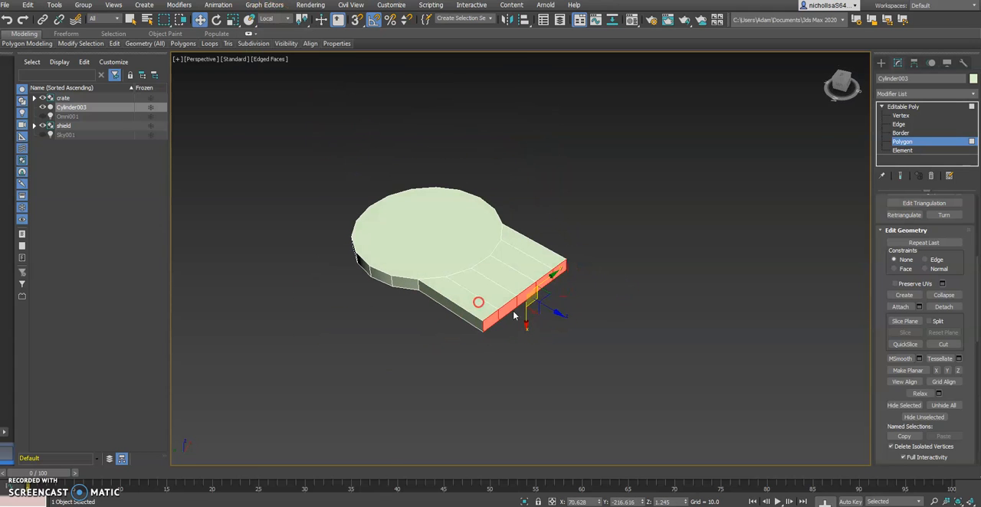
drag(554, 312, 799, 389)
alt+middle_drag(799, 389, 583, 334)
middle_drag(583, 334, 582, 324)
scroll(581, 324, down, 3)
click(355, 502)
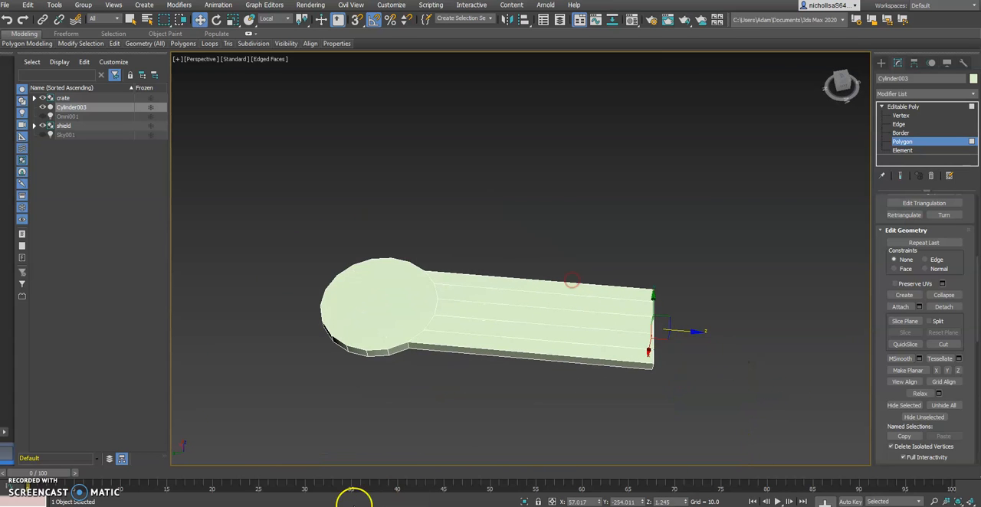
Move the arm's end polygons slightly further outward along their local Z axis.
click(355, 504)
drag(684, 333, 690, 333)
alt+middle_drag(644, 319, 564, 317)
Scale the arm's end polygons to about 6% along local Y, using the Local coordinate system, to taper the arm to a narrow tip.
key(e)
key(r)
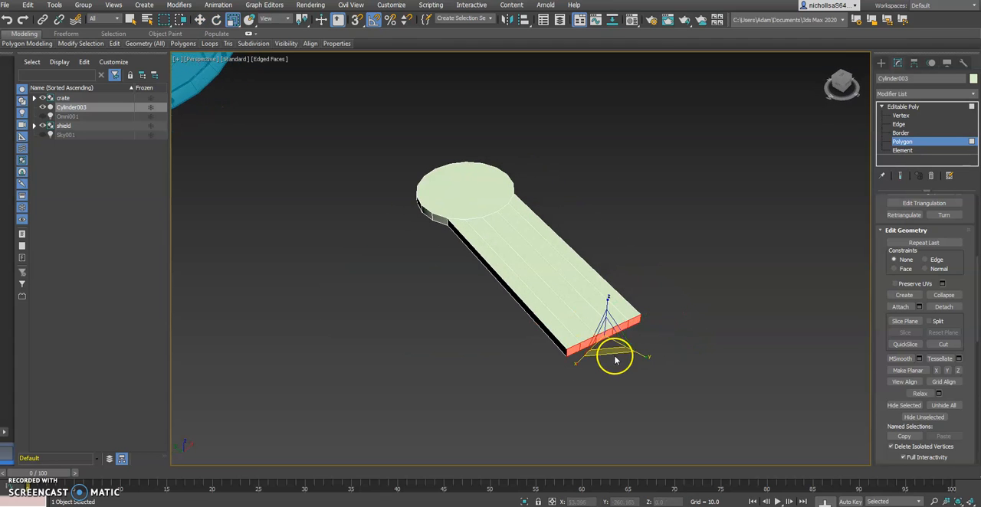
alt+middle_drag(416, 214, 396, 84)
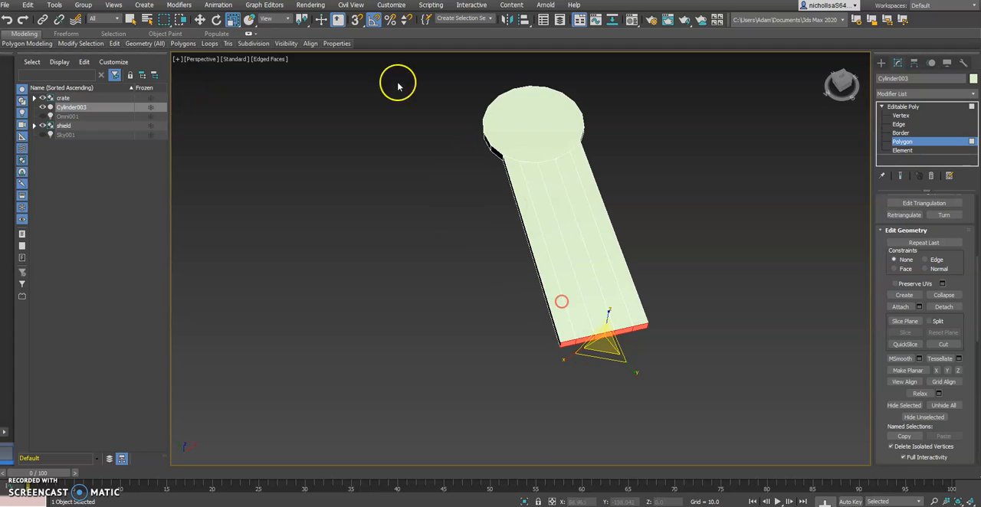
click(285, 19)
click(269, 54)
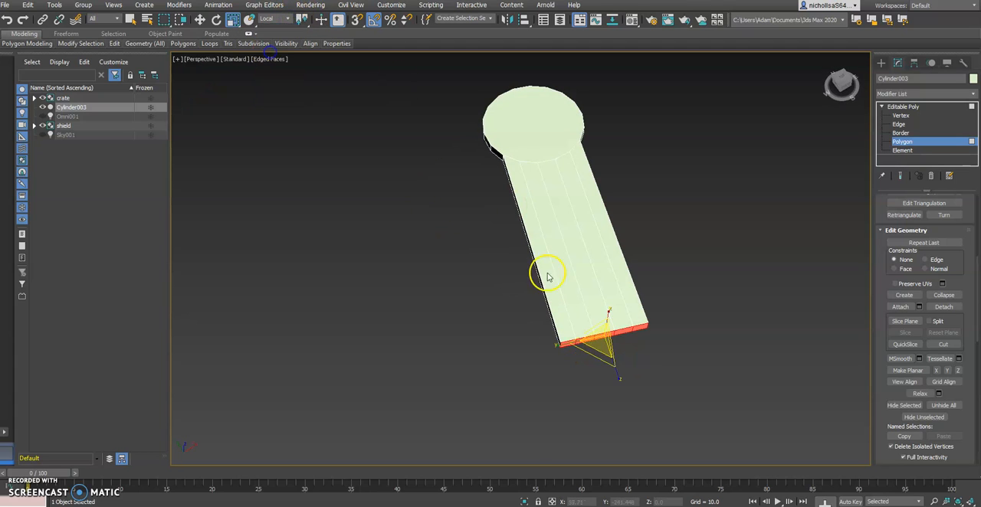
alt+middle_drag(486, 278, 570, 392)
drag(571, 360, 877, 146)
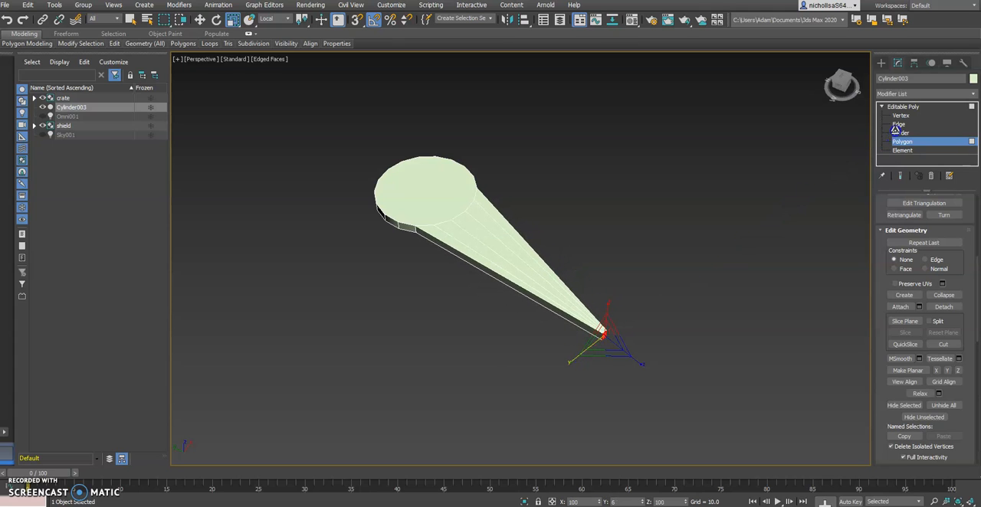
alt+middle_drag(596, 265, 623, 267)
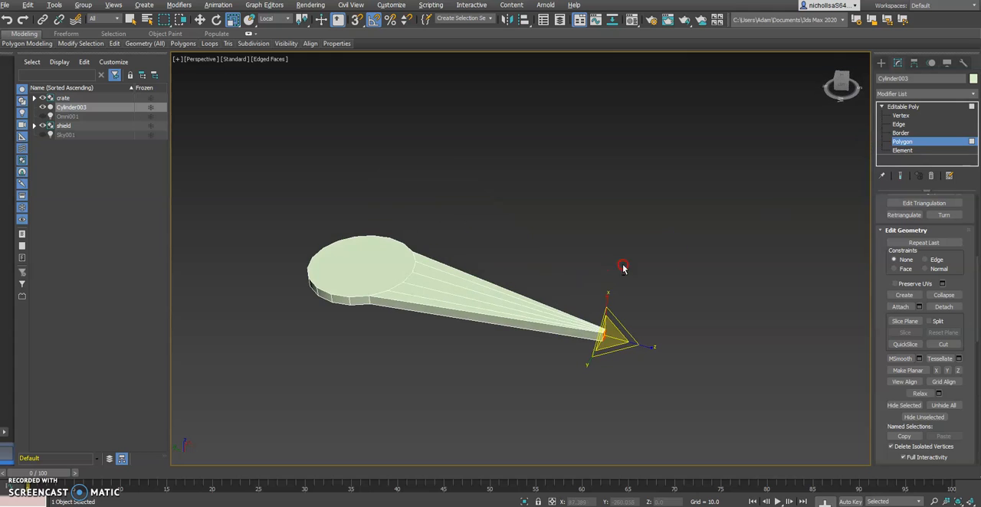
Compare the tapered arm's shape and tip with the pickaxe head in the crates2.jpg reference image.
key(alt+Tab)
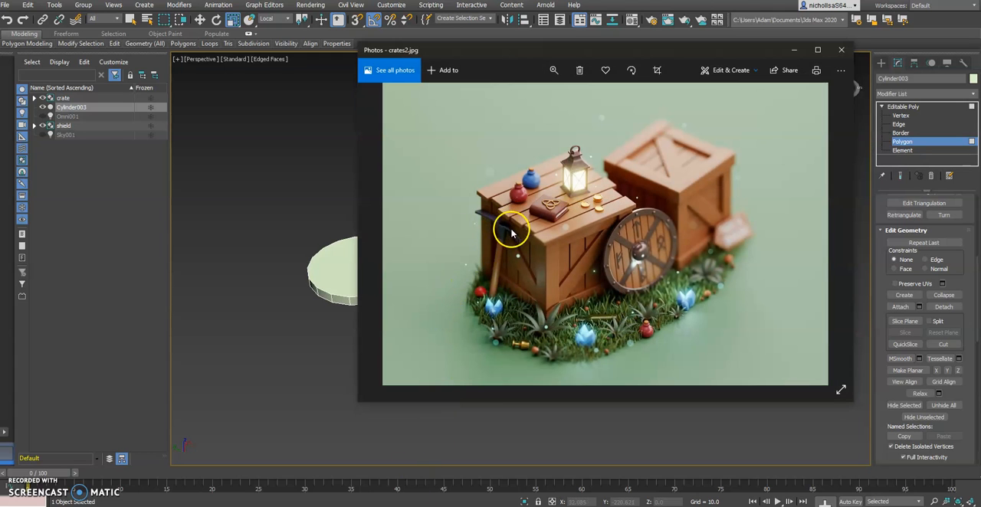
key(alt+Tab)
mouse_move(563, 369)
alt+middle_down()
mouse_move(585, 340)
mouse_move(562, 367)
alt+middle_up()
scroll(621, 332, up, 5)
alt+middle_drag(621, 332, 652, 324)
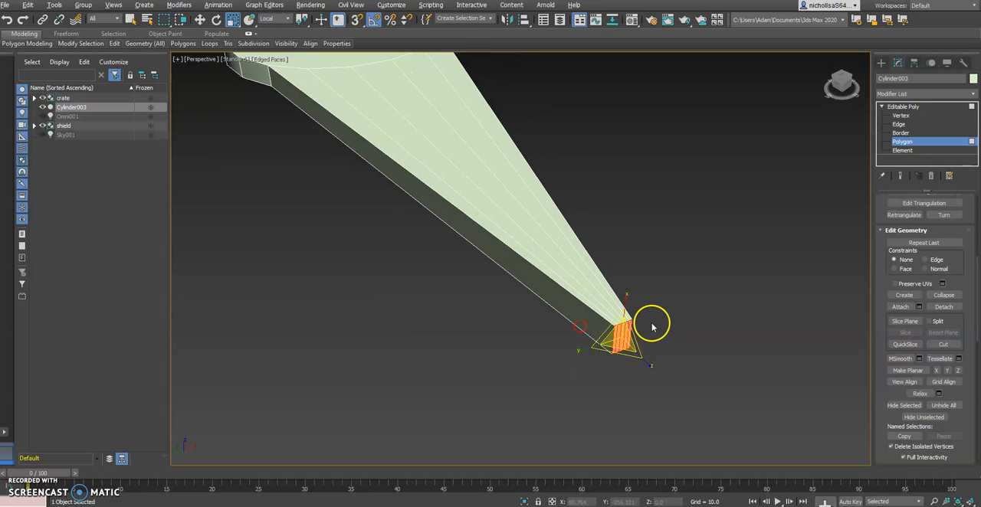
scroll(652, 325, down, 5)
alt+middle_drag(660, 280, 584, 311)
key(alt+Tab)
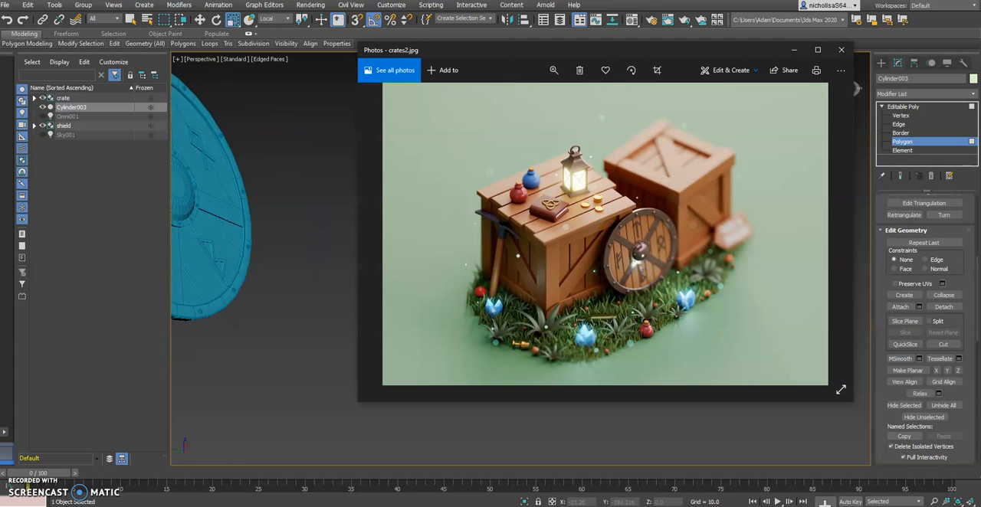
key(alt+Tab)
alt+middle_drag(576, 329, 550, 337)
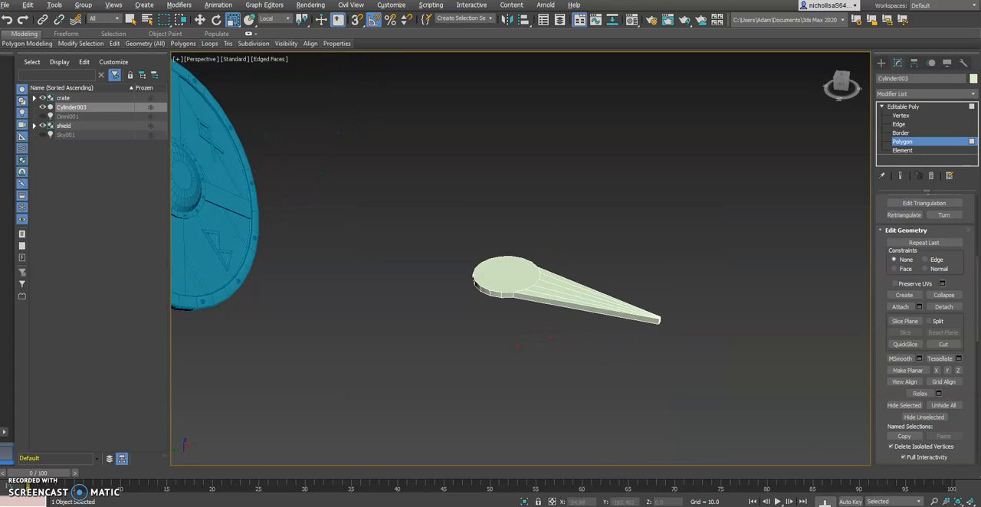
key(alt+Tab)
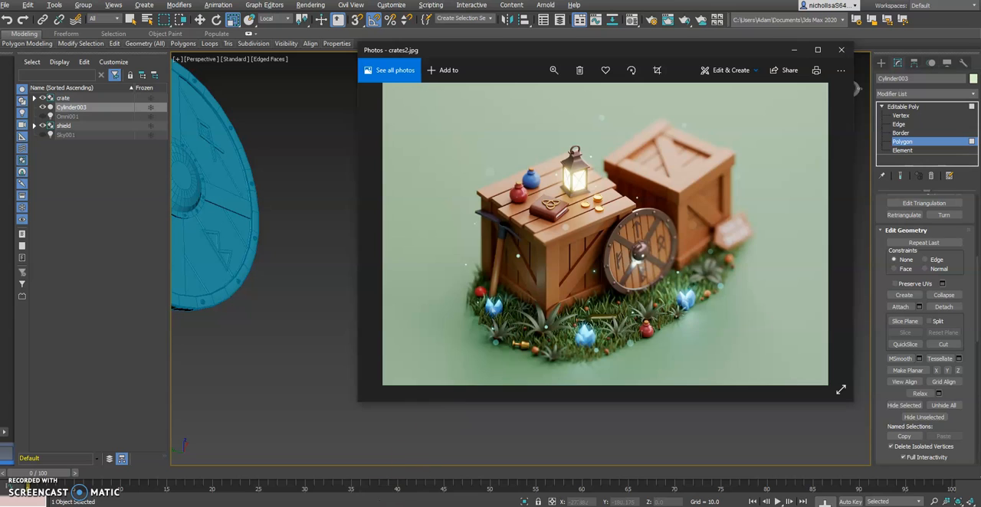
key(alt+Tab)
alt+middle_drag(532, 237, 563, 233)
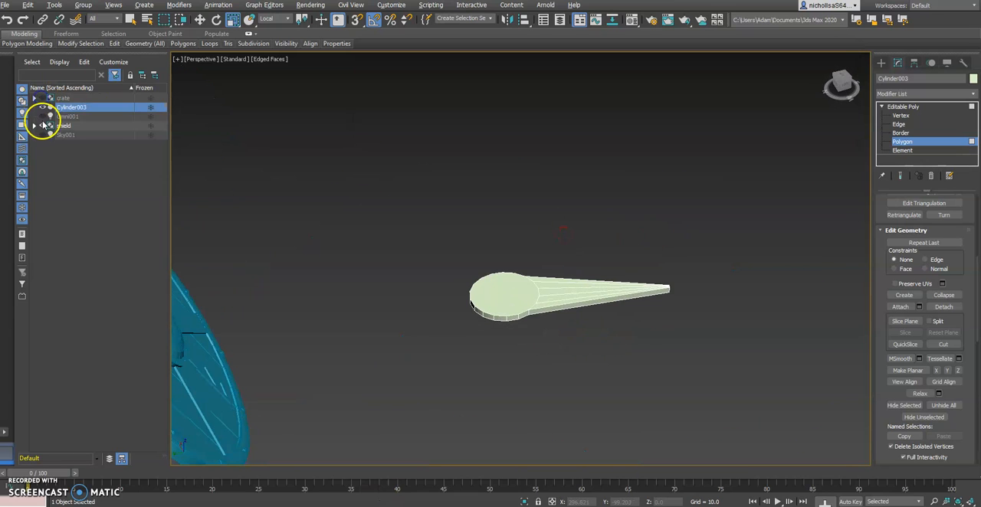
Try toggling the visibility of the crate, shield and cylinder in the scene list.
alt+middle_drag(282, 226, 112, 138)
middle_drag(292, 147, 455, 189)
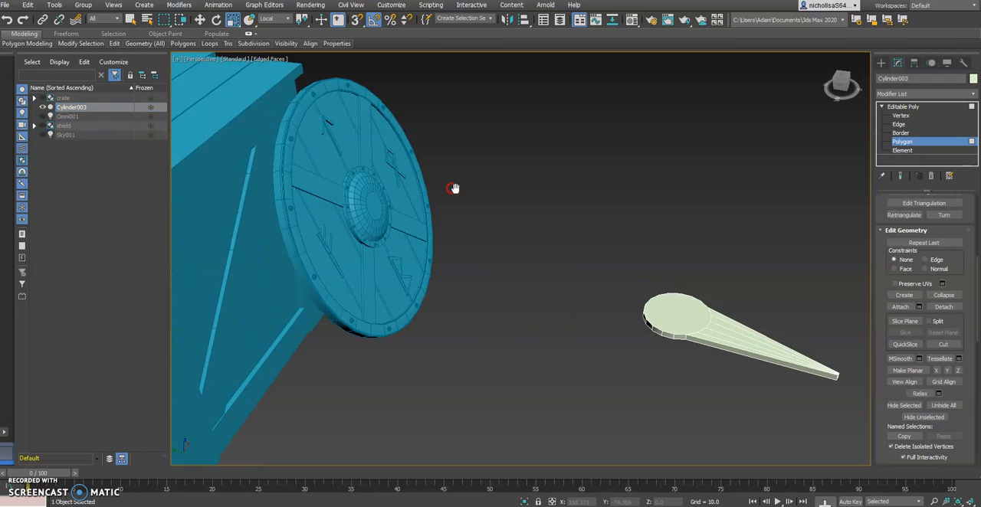
scroll(455, 189, down, 5)
click(42, 107)
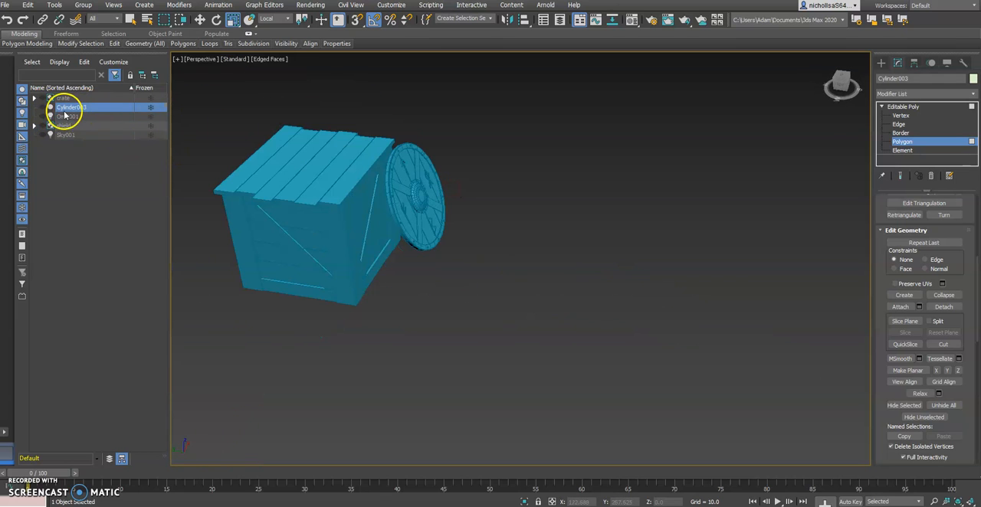
click(42, 108)
click(34, 99)
click(35, 100)
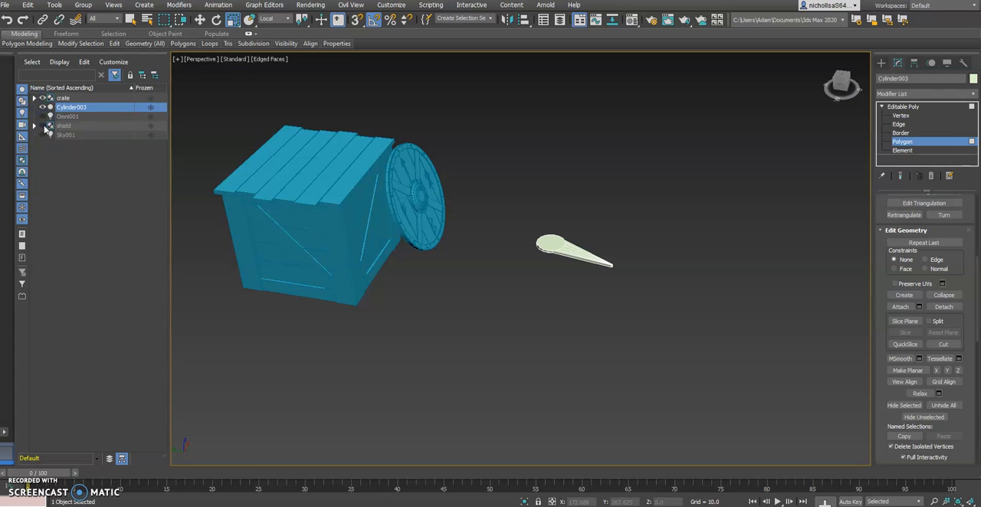
Select the five adjacent rim polygons on the side of the disc opposite the tapered arm, checking the reference image.
scroll(541, 256, up, 5)
alt+middle_drag(522, 257, 736, 267)
click(542, 247)
scroll(522, 284, up, 5)
click(603, 229)
middle_drag(603, 229, 479, 287)
alt+middle_drag(478, 287, 415, 304)
ctrl+click(520, 301)
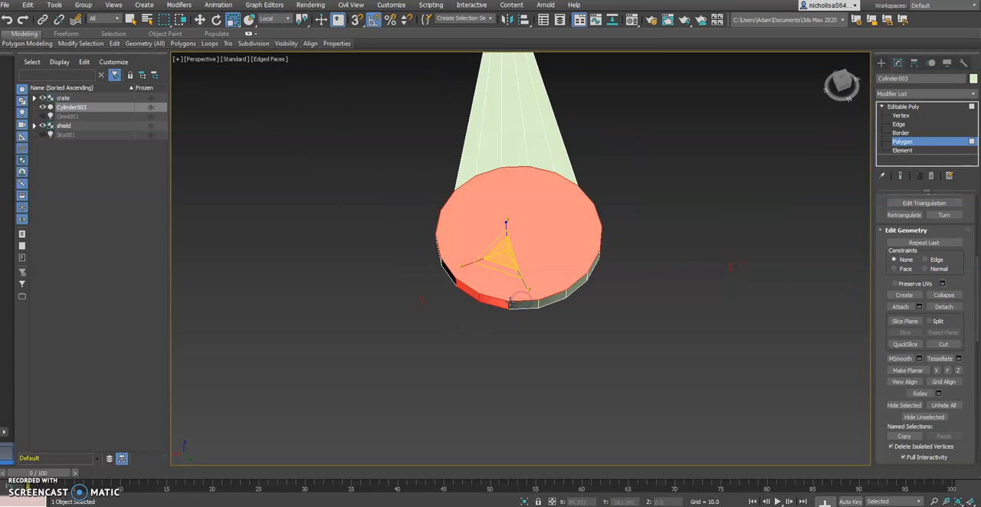
ctrl+click(534, 300)
ctrl+click(535, 304)
ctrl+click(548, 302)
ctrl+click(572, 292)
click(375, 506)
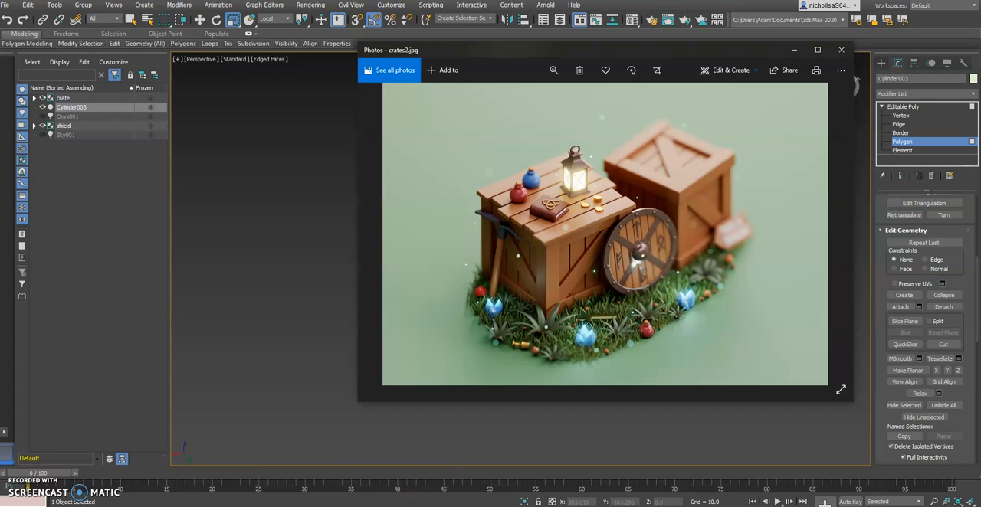
click(376, 505)
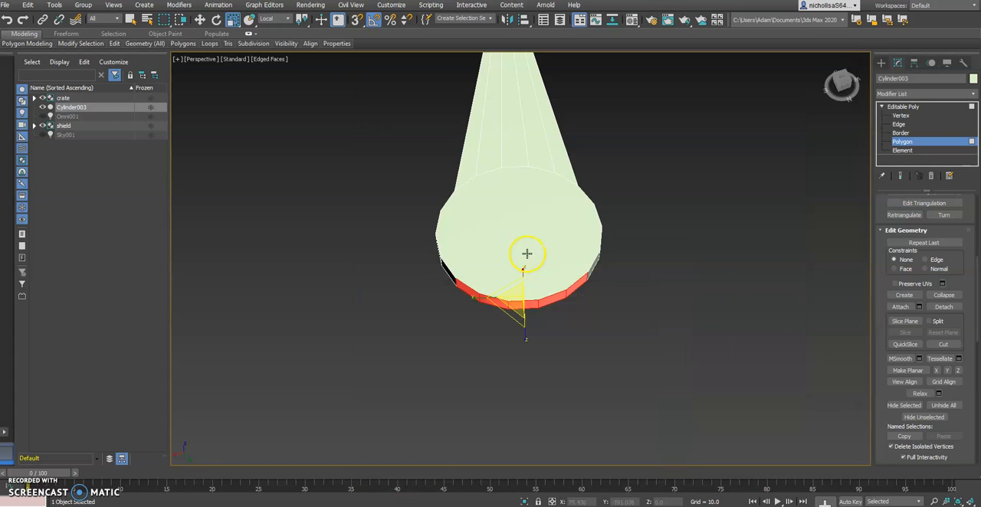
Extrude the five rim polygons a short distance outward from the disc and flatten their curved ends with Make Planar.
scroll(904, 311, up, 5)
click(900, 329)
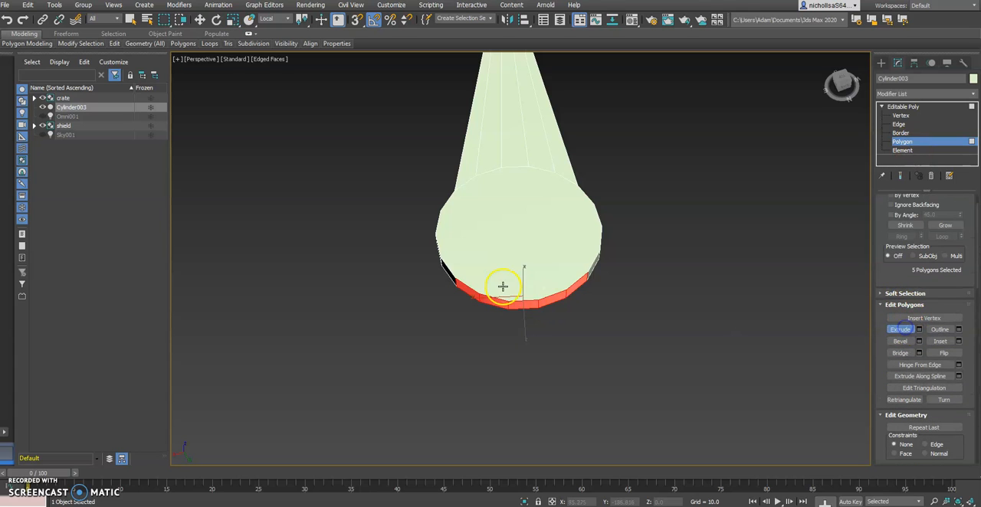
drag(534, 304, 536, 282)
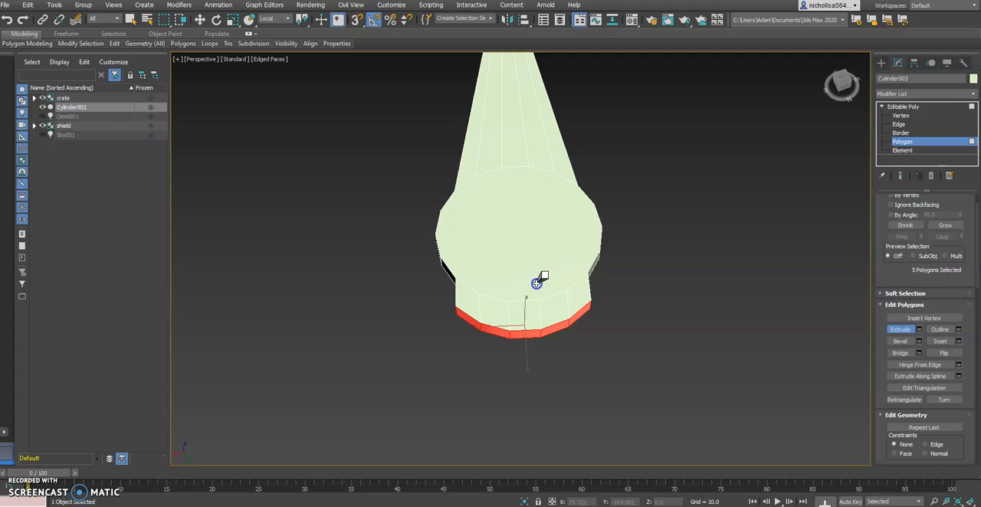
click(896, 333)
drag(906, 408, 906, 331)
scroll(906, 329, down, 2)
click(907, 416)
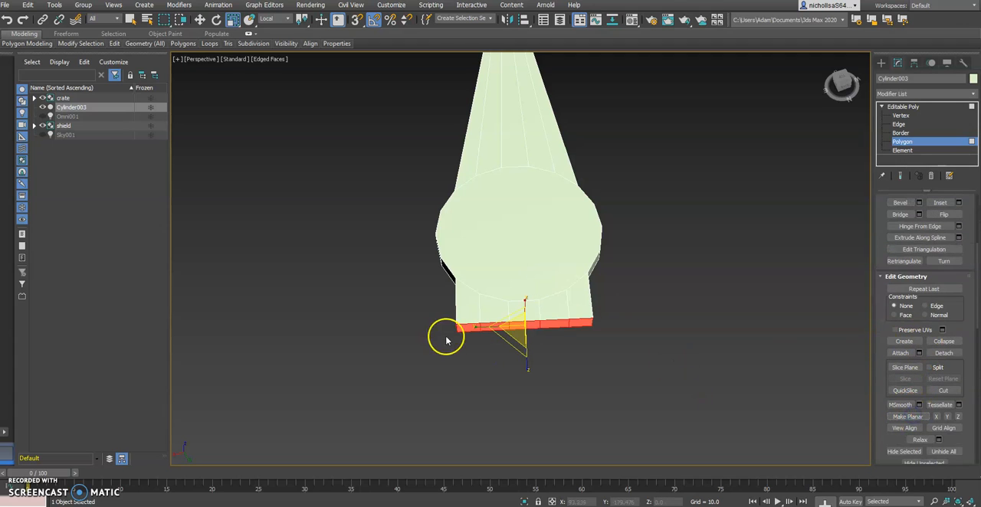
Narrow the short arm's flat end along local Y and move it inward toward the disc, comparing with the reference image.
click(281, 506)
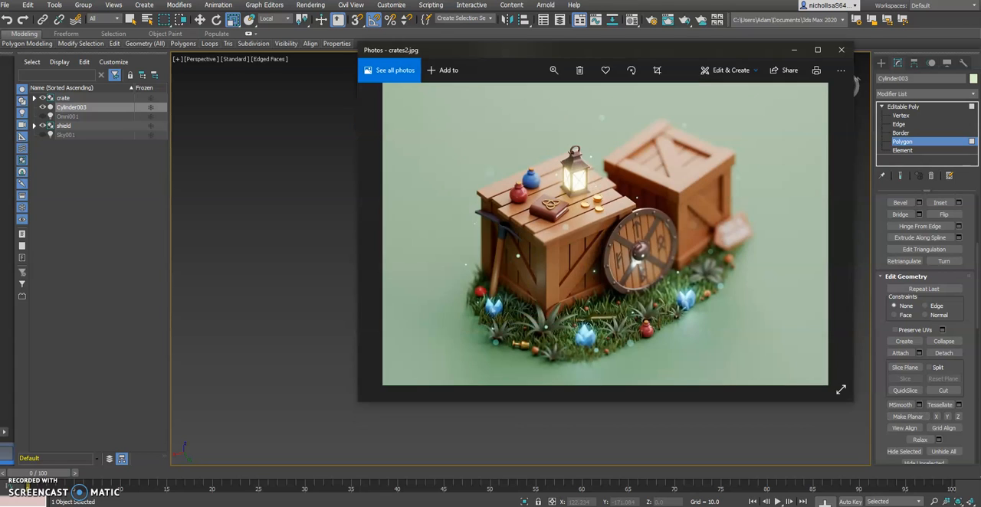
click(281, 506)
alt+middle_drag(543, 319, 524, 322)
key(w)
key(e)
key(r)
mouse_move(560, 333)
mouse_down()
mouse_move(574, 329)
mouse_move(542, 327)
mouse_up()
key(w)
drag(521, 366, 522, 346)
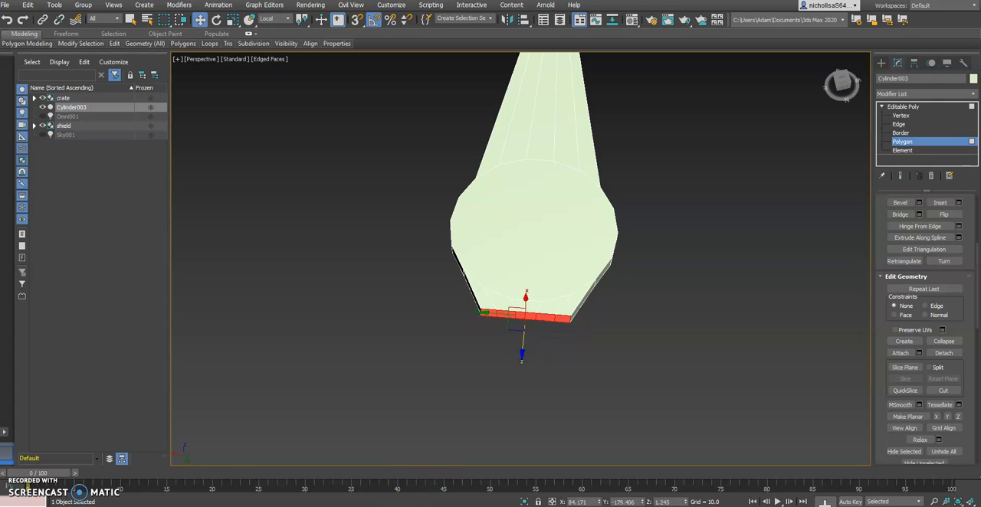
key(alt+Tab)
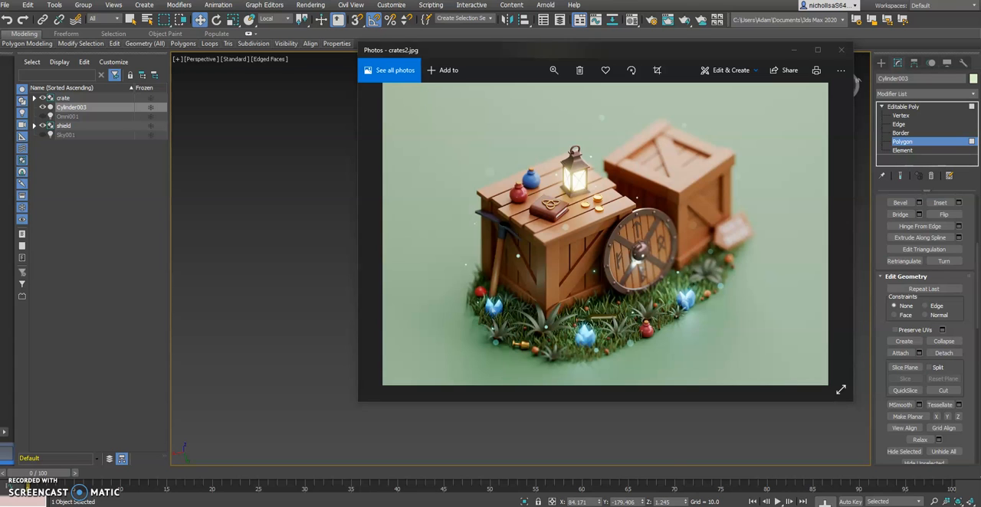
key(alt+Tab)
Extrude the narrowed end polygons outward by a short section.
alt+middle_drag(516, 394, 415, 366)
drag(497, 314, 501, 314)
alt+middle_drag(504, 315, 559, 333)
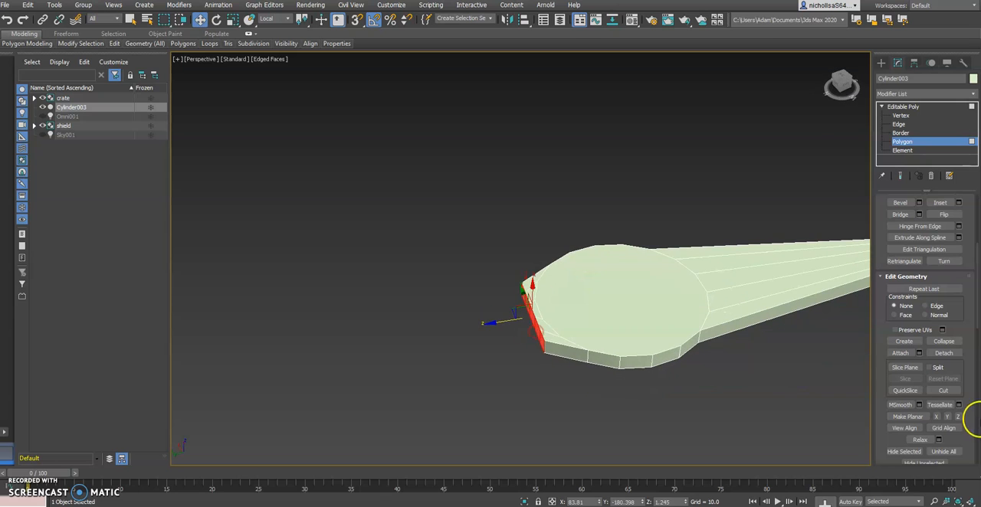
scroll(912, 207, up, 2)
click(899, 221)
alt+middle_drag(582, 336, 547, 335)
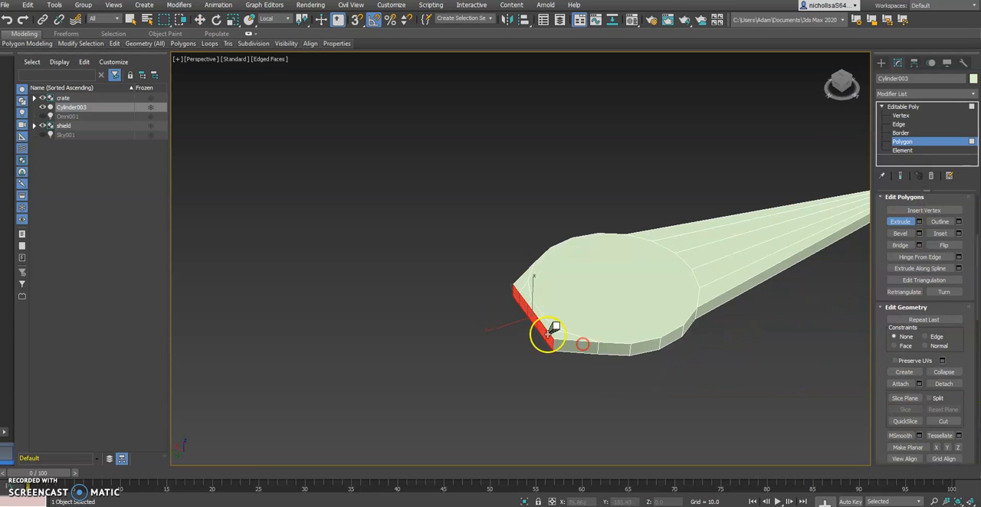
drag(542, 323, 547, 315)
alt+middle_drag(543, 315, 514, 372)
Widen the new section's end to about 111% along local Y and move it about 1.2 units inward along local Z.
key(alt+Tab)
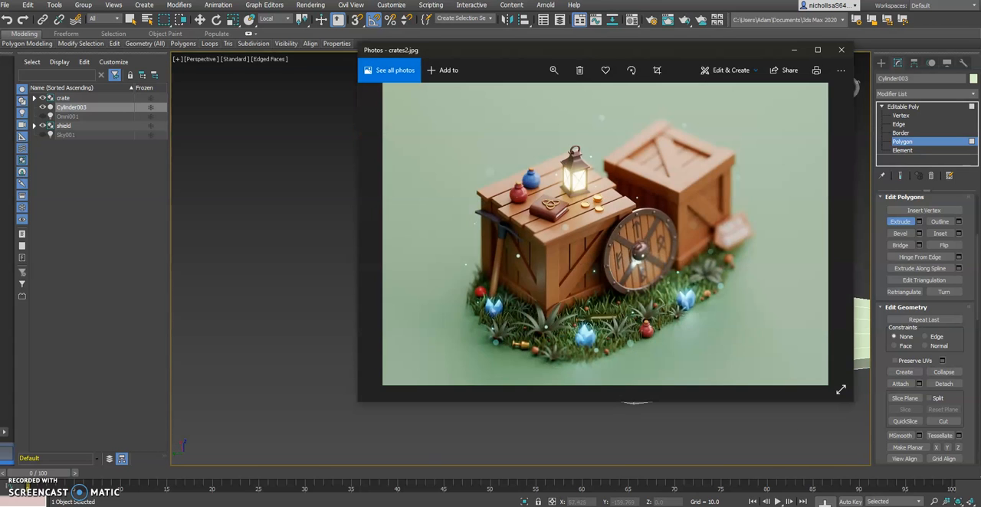
key(alt+Tab)
alt+middle_drag(554, 284, 498, 353)
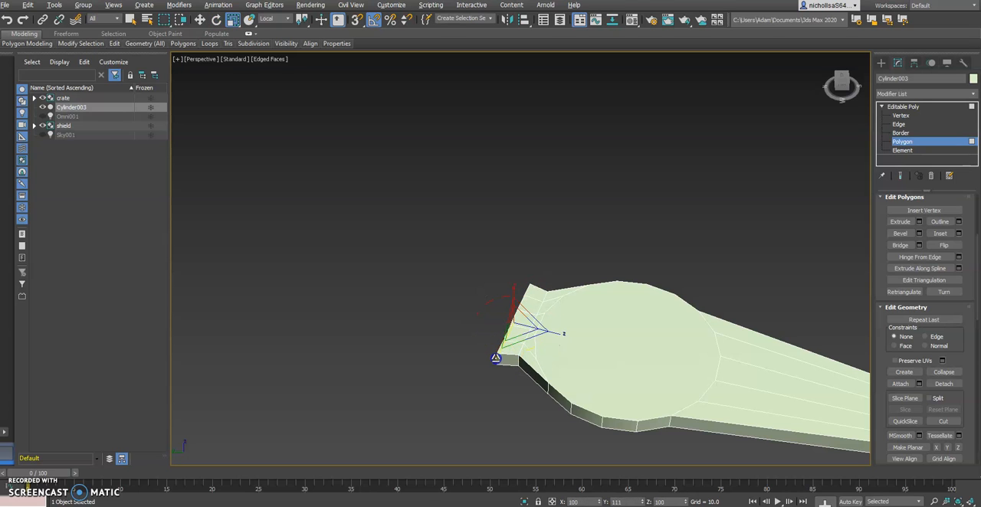
key(w)
drag(489, 317, 496, 316)
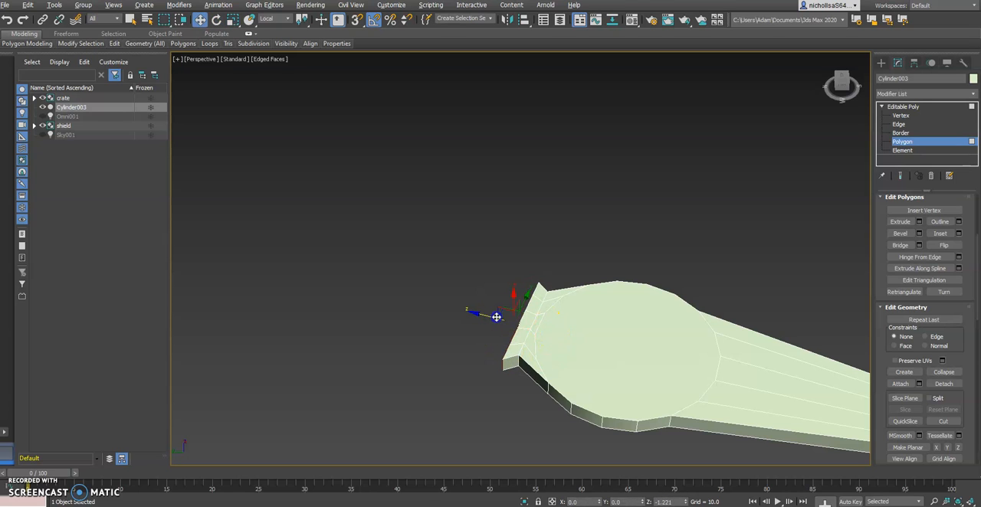
alt+middle_drag(494, 316, 537, 343)
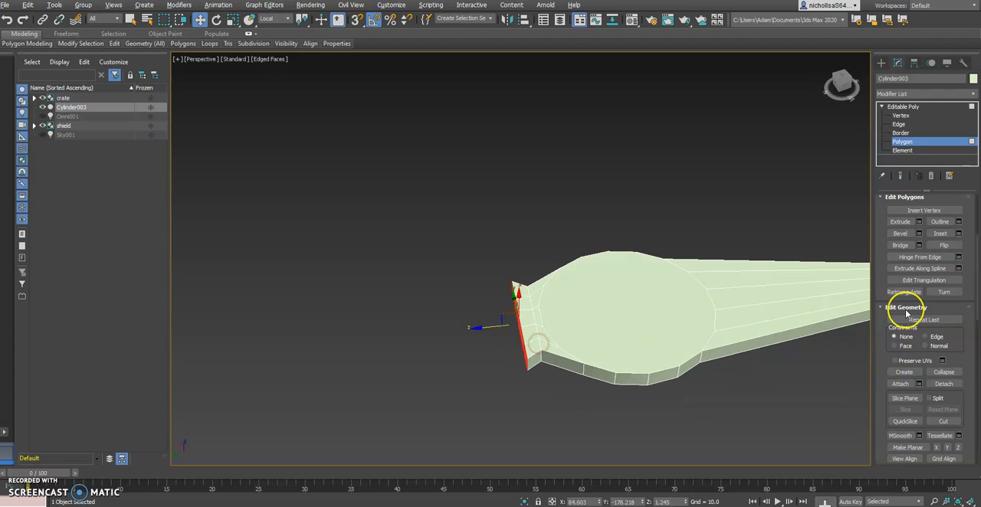
Extrude a second short section from the widened end and scale its end polygons to about 118% along local Y.
click(899, 222)
drag(523, 349, 524, 333)
key(e)
key(r)
alt+middle_drag(541, 312, 490, 337)
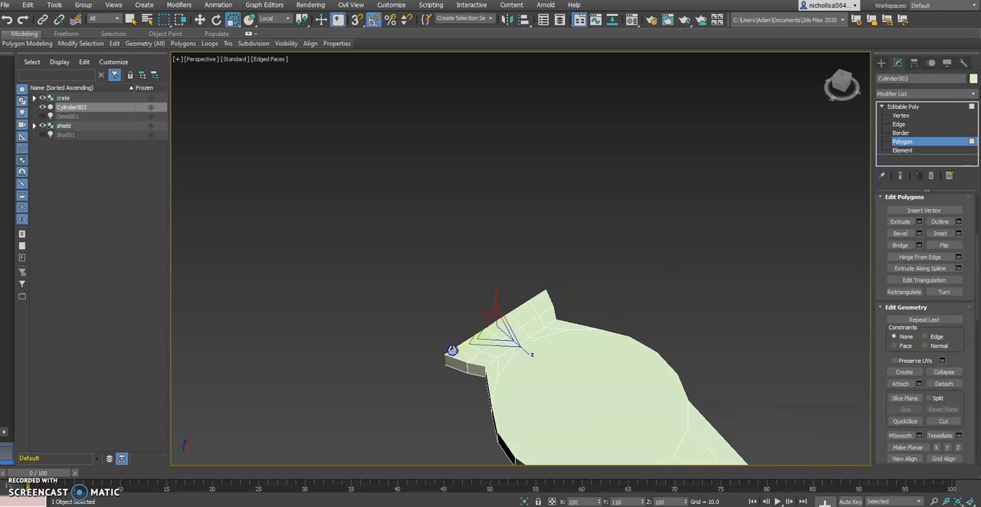
Examine the whole pickaxe head and compare its flared end with the crates2.jpg reference image.
scroll(575, 357, down, 5)
alt+middle_drag(575, 357, 594, 344)
scroll(603, 357, up, 4)
middle_drag(574, 383, 532, 361)
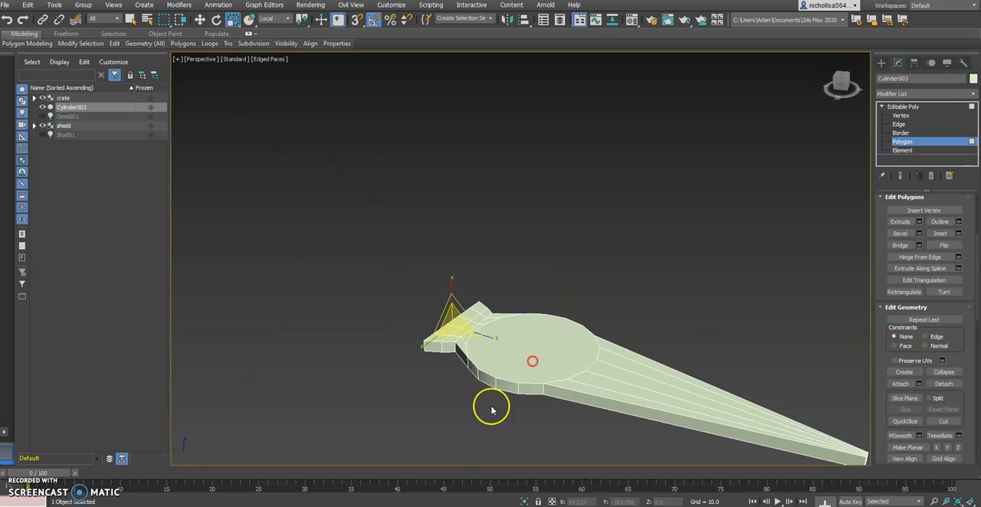
key(alt+Tab)
key(alt+Tab)
key(alt+Tab)
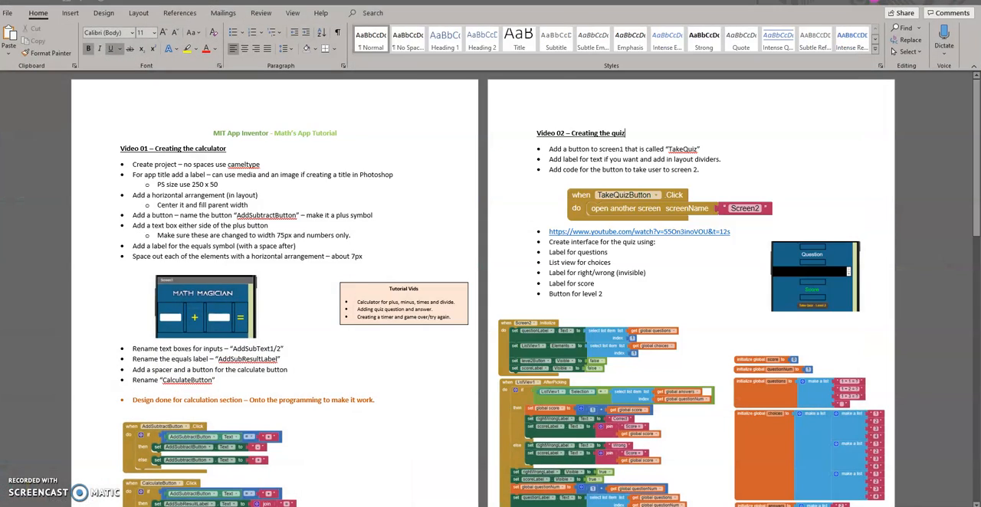
key(alt+Tab)
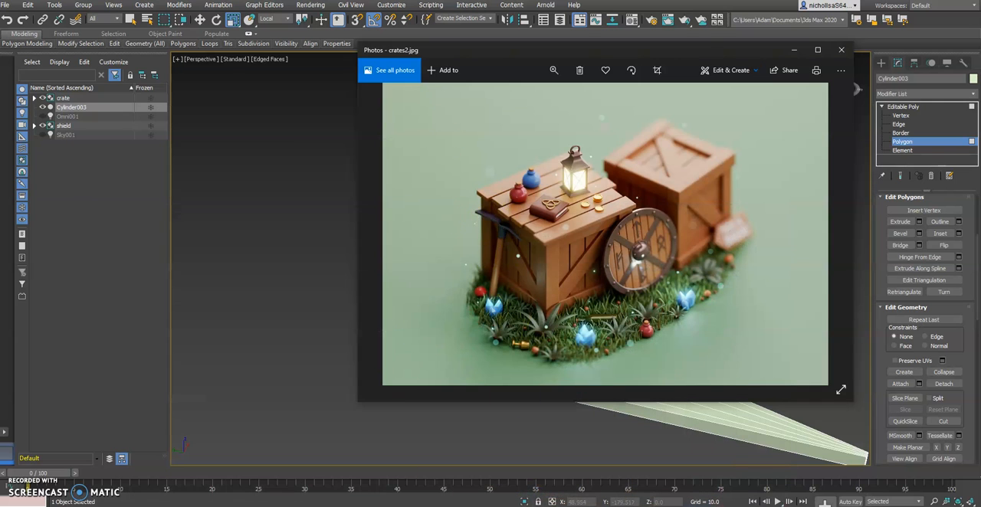
key(alt+Tab)
alt+middle_drag(537, 324, 613, 313)
Extrude another section from the flared end and move its end polygons about 41 units outward along local Z to form a long blade.
key(w)
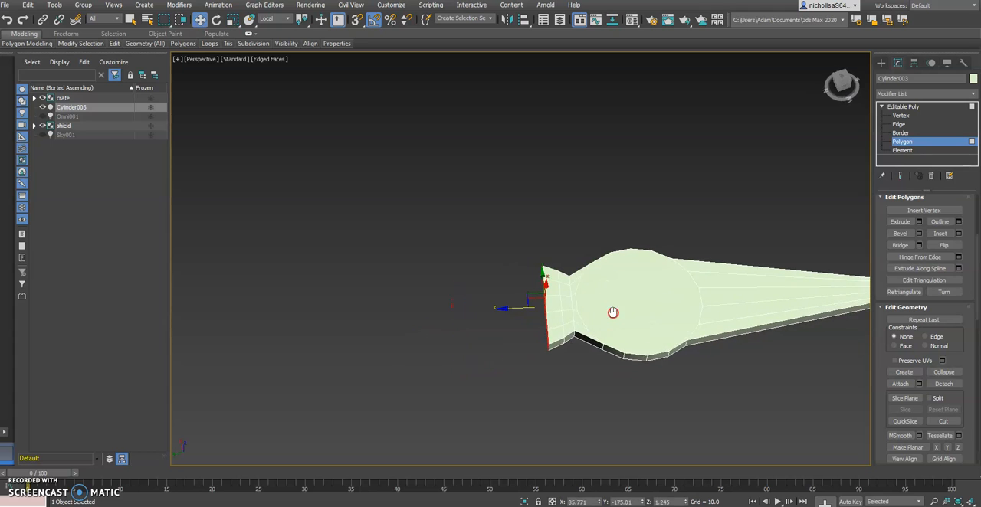
click(899, 221)
alt+middle_drag(528, 298, 559, 287)
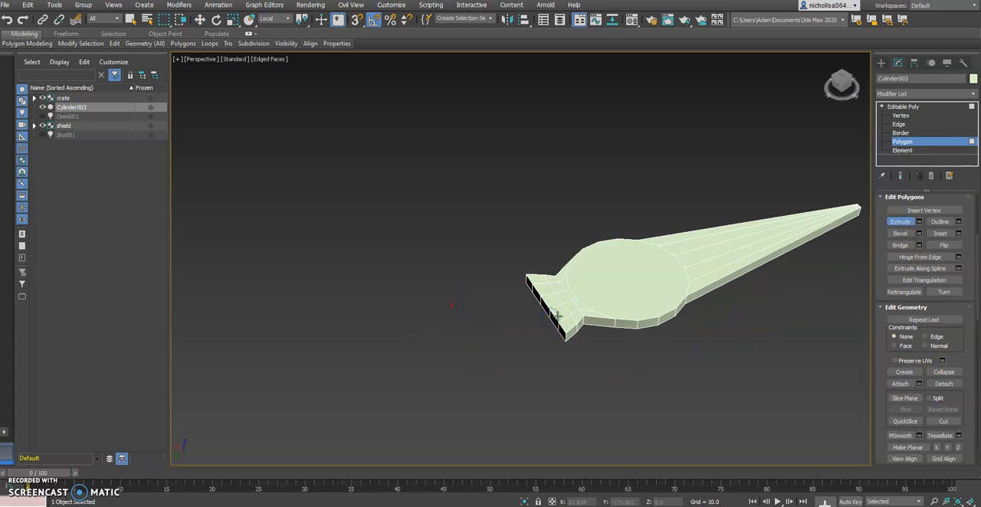
drag(553, 316, 547, 291)
key(w)
alt+middle_drag(630, 343, 569, 342)
scroll(518, 297, down, 2)
alt+middle_drag(516, 296, 559, 307)
drag(488, 315, 362, 292)
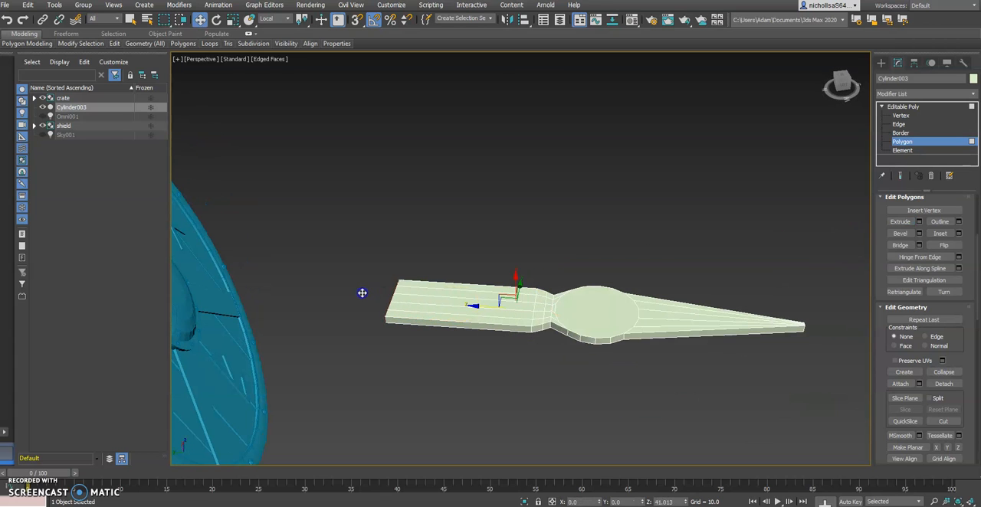
alt+middle_drag(566, 328, 586, 331)
Compare the blade with the crates2.jpg reference image and move its end polygons further outward along local Z.
key(alt+Tab)
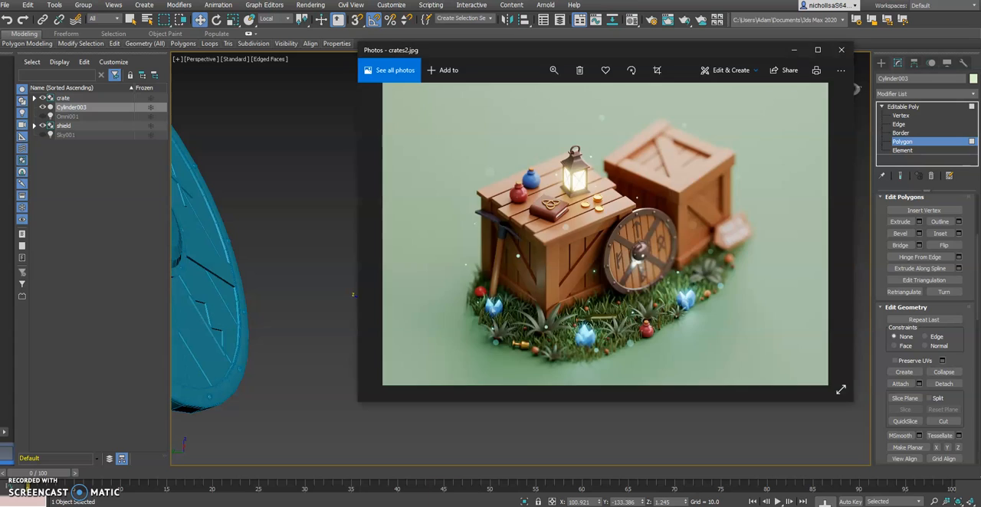
key(alt+Tab)
drag(379, 303, 363, 298)
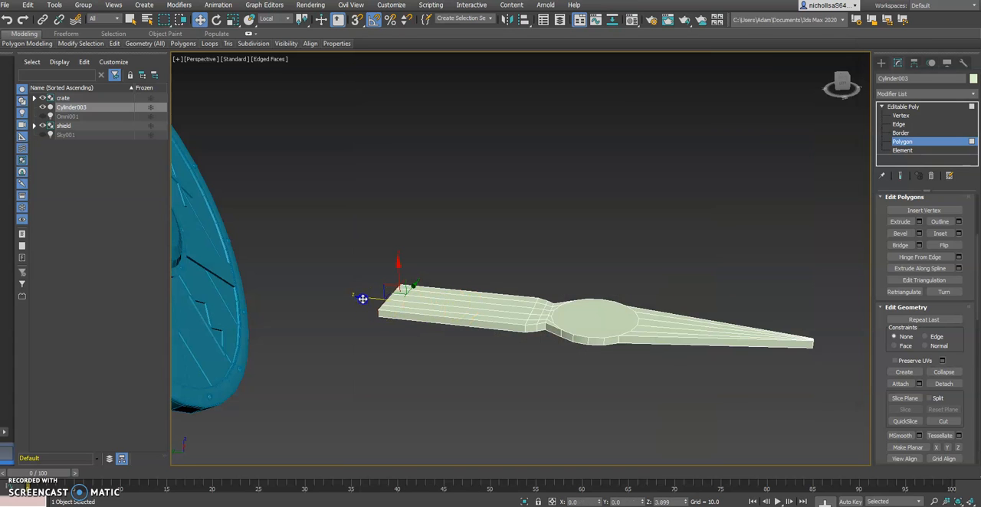
click(387, 458)
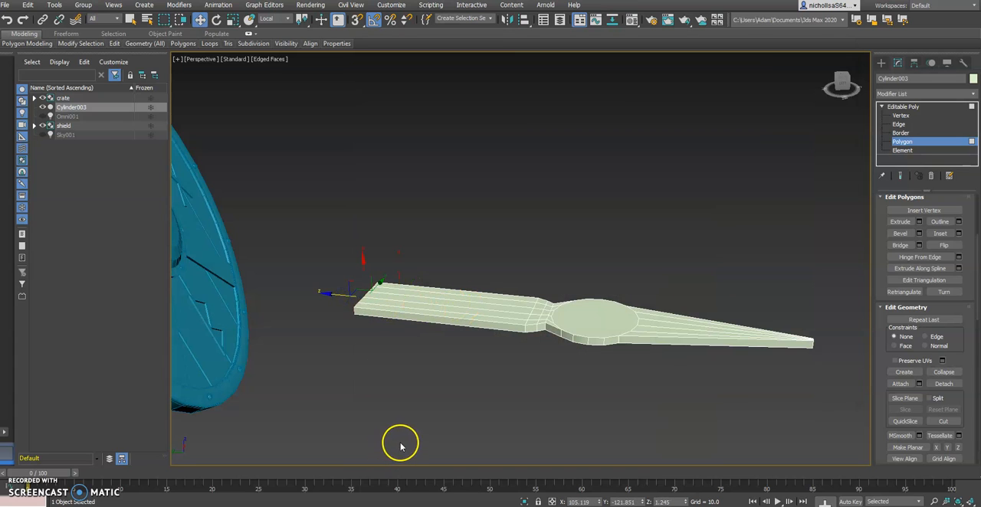
key(alt+Tab)
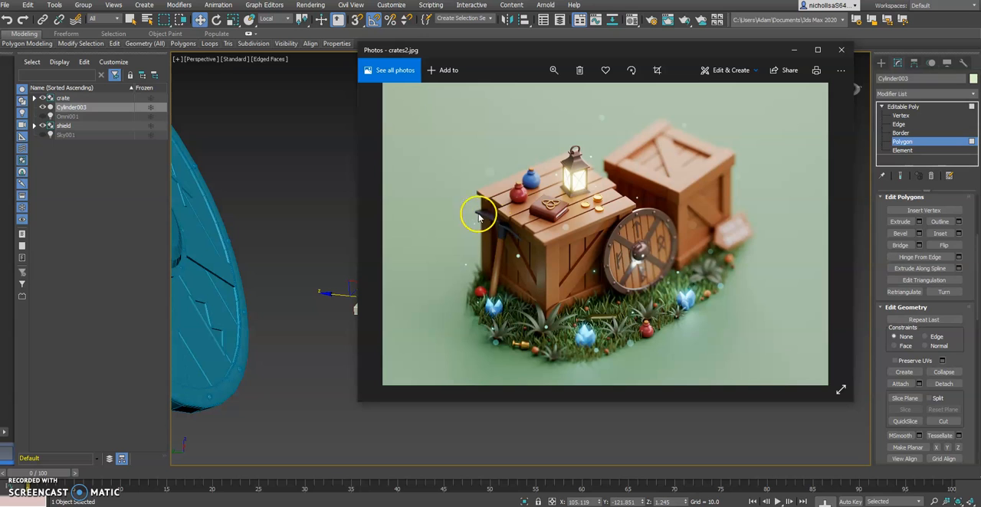
key(alt+Tab)
mouse_move(566, 330)
alt+middle_down()
mouse_move(569, 302)
mouse_move(571, 335)
alt+middle_up()
Select the blade's lengthwise edges and connect them with 3 segments to add crosswise edge loops.
click(898, 124)
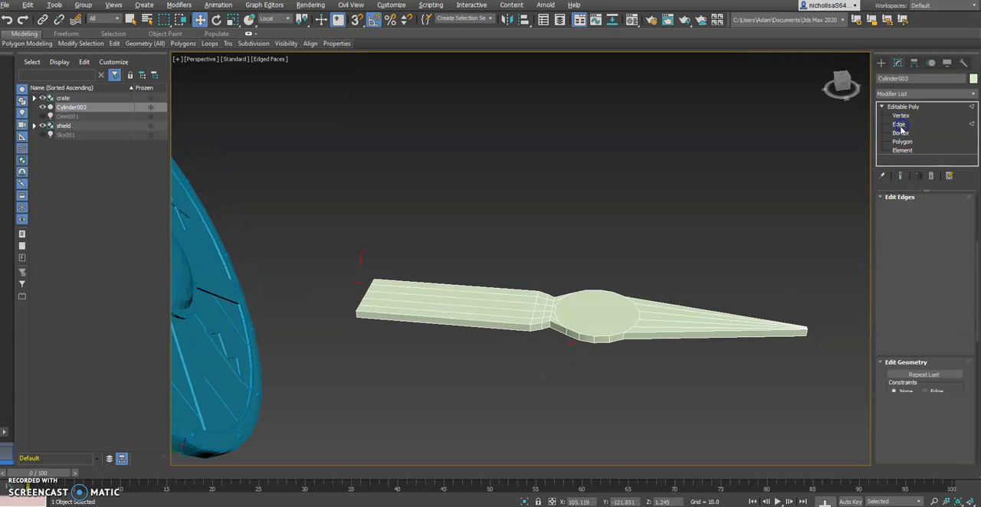
alt+middle_drag(529, 266, 476, 307)
drag(471, 395, 472, 394)
alt+middle_drag(471, 395, 501, 371)
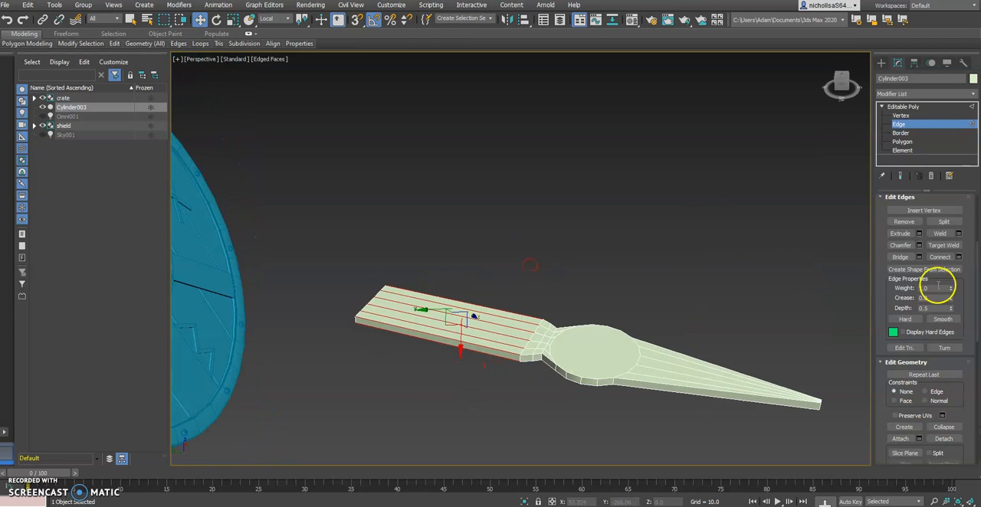
scroll(948, 278, up, 1)
click(958, 273)
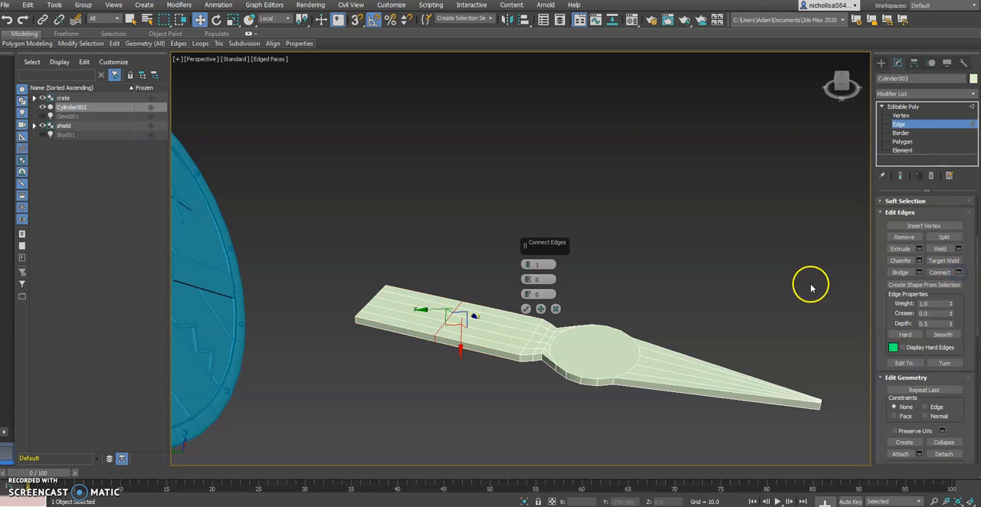
drag(529, 266, 532, 264)
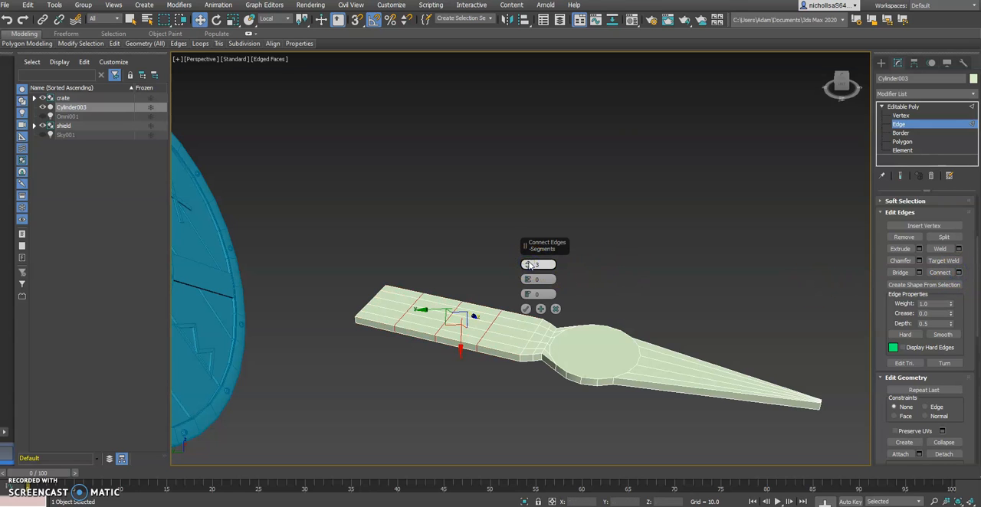
click(536, 308)
click(527, 309)
Switch to the View coordinate system and raise the new vertex row nearest the head's round center to about Z 2.33.
alt+middle_drag(527, 310, 527, 334)
alt+middle_drag(482, 303, 487, 274)
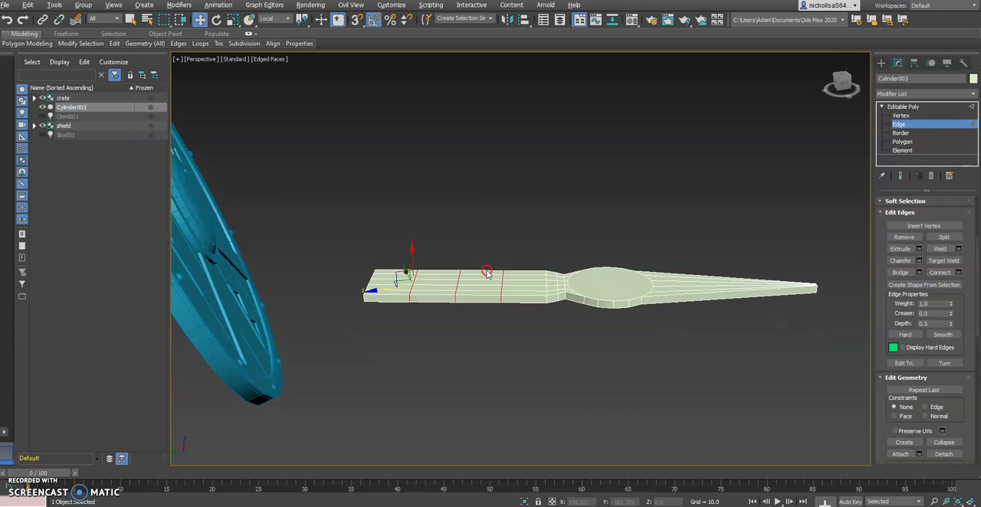
click(899, 116)
alt+middle_drag(510, 221, 477, 239)
drag(519, 279, 513, 276)
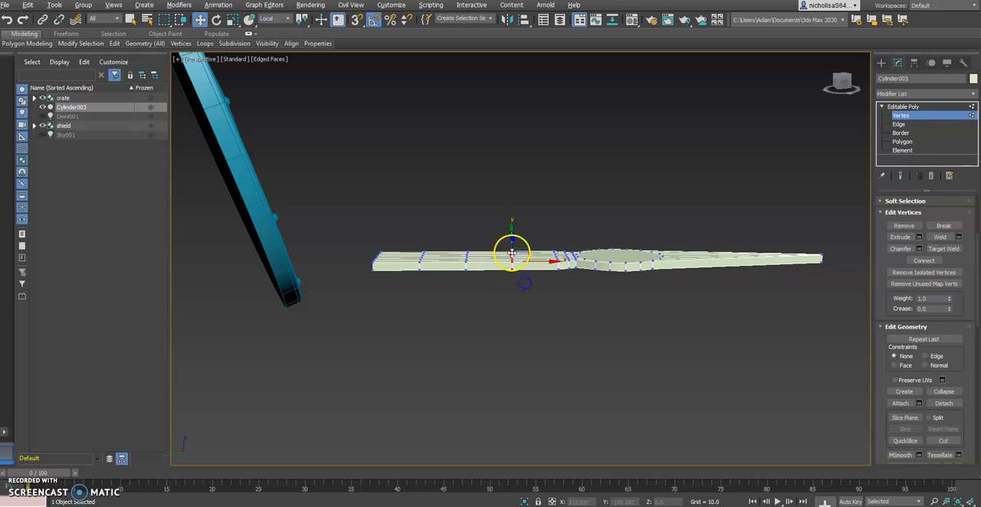
scroll(510, 275, up, 2)
alt+middle_drag(504, 290, 521, 242)
click(280, 20)
click(268, 29)
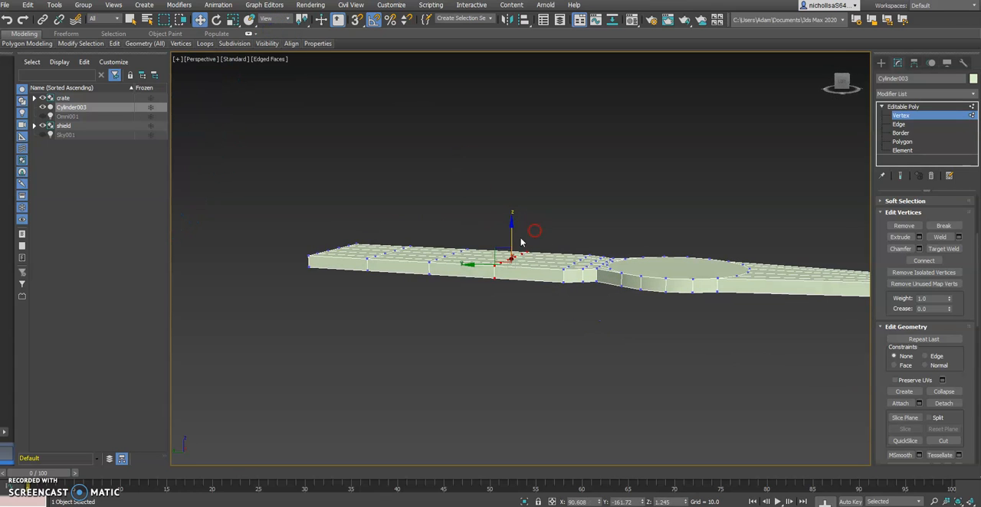
drag(512, 234, 510, 228)
alt+middle_drag(506, 256, 505, 249)
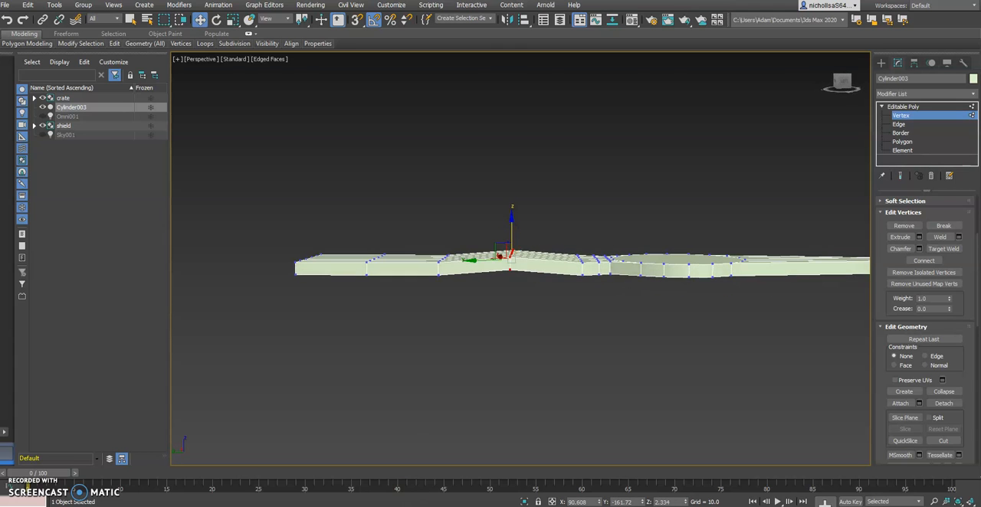
Check the crates2.jpg reference and slightly raise the vertex rows at the blade's base and at the blade's middle along Z.
key(alt+Tab)
key(alt+Tab)
alt+middle_drag(539, 298, 542, 304)
drag(580, 299, 579, 297)
drag(573, 237, 572, 234)
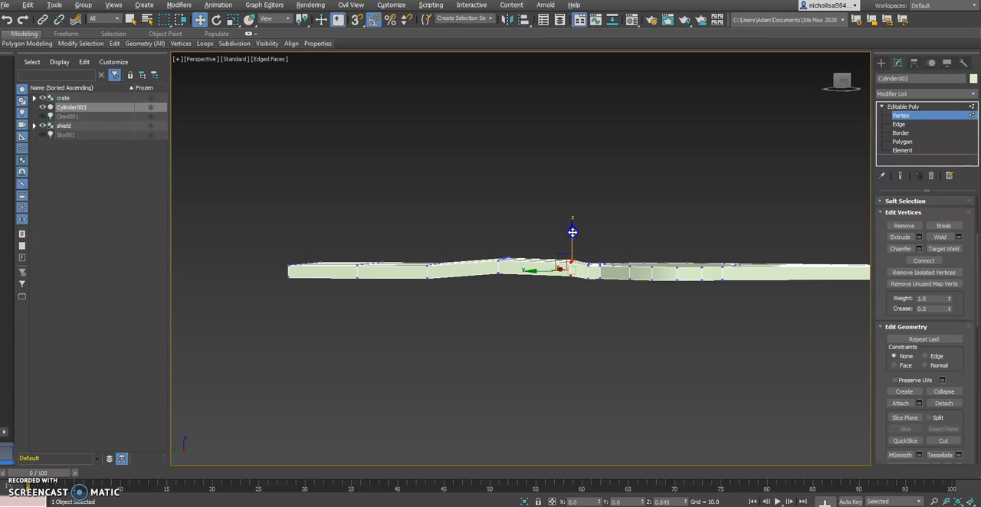
drag(422, 243, 469, 293)
drag(434, 236, 434, 232)
Lower the vertex row next to the blade's tip slightly and the tip's end row to about Z -1.65, curving the blade downward.
alt+middle_drag(336, 267, 372, 265)
drag(347, 249, 400, 321)
drag(368, 236, 369, 241)
drag(253, 249, 314, 317)
drag(299, 235, 301, 250)
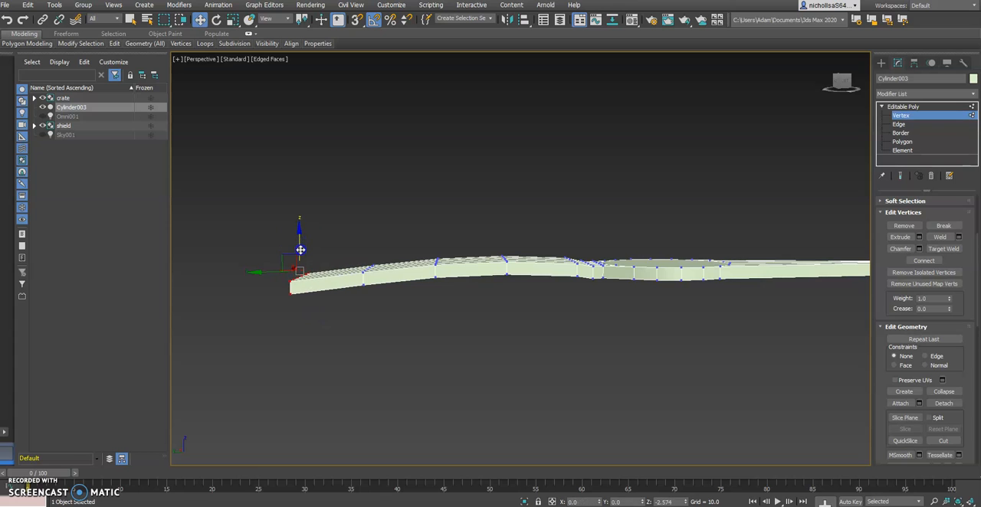
Examine the curved pickaxe head from several angles and compare its shape with the crates2.jpg reference image.
alt+middle_drag(420, 296, 442, 318)
scroll(387, 307, down, 4)
scroll(442, 318, up, 2)
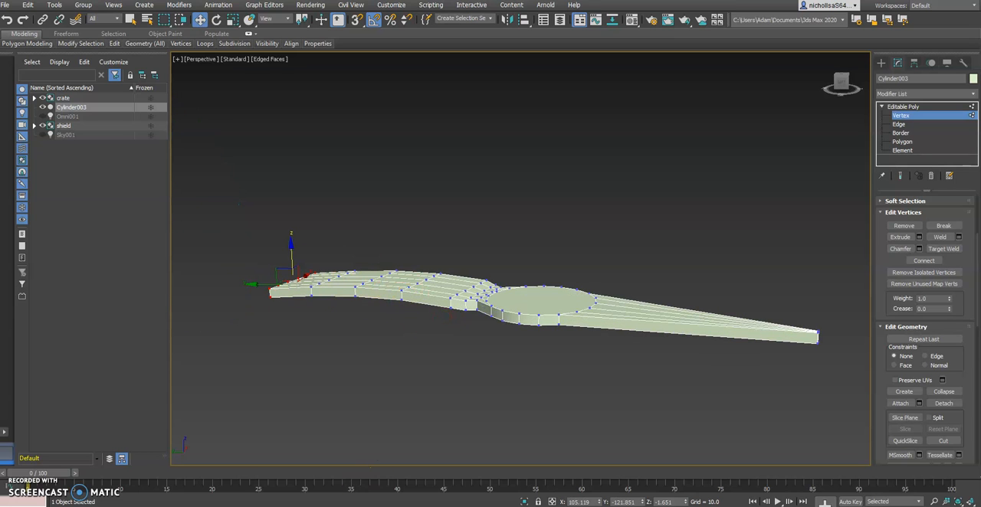
key(alt+Tab)
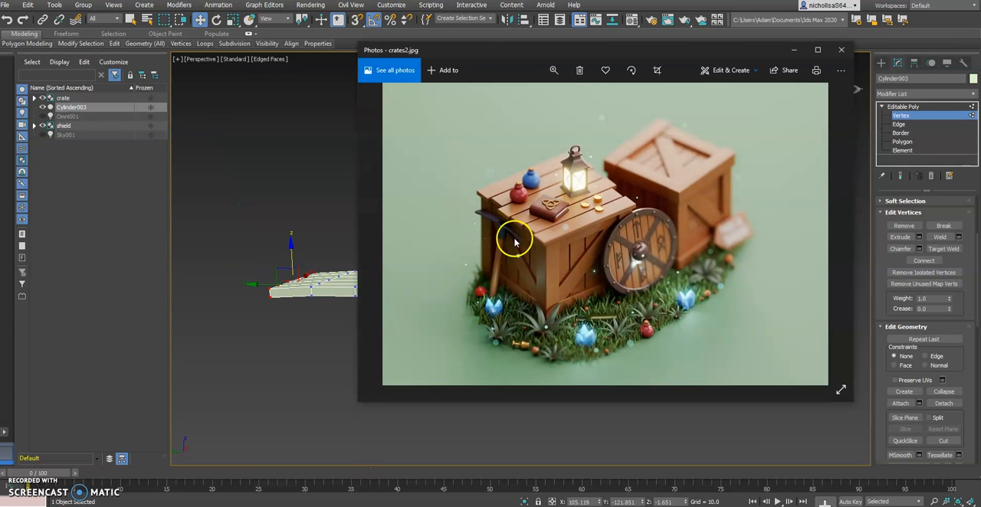
key(alt+Tab)
alt+middle_drag(562, 367, 525, 316)
alt+middle_drag(598, 299, 441, 352)
key(alt+Tab)
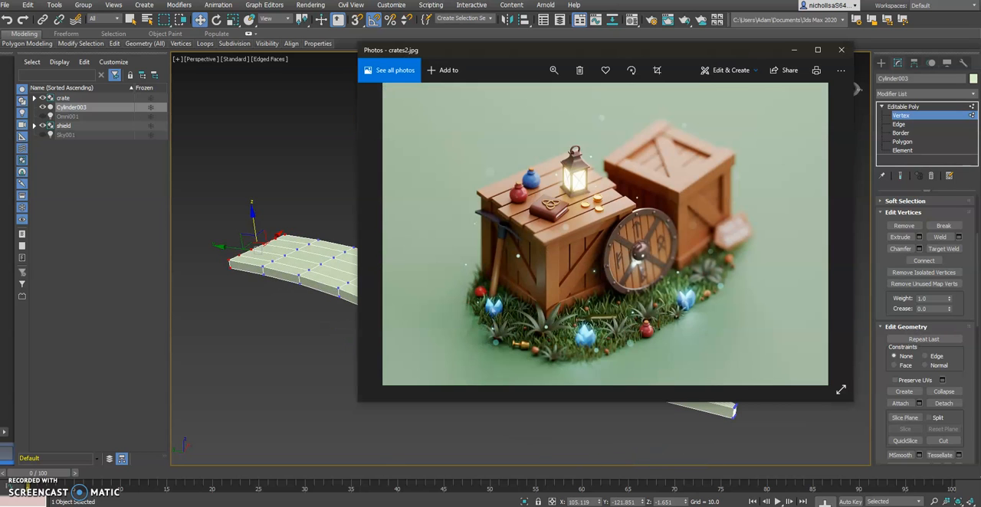
key(alt+Tab)
Select the round polygon on the underside of the head's center and check the handle joint in the crates2.jpg reference image.
alt+middle_drag(536, 354, 553, 306)
click(895, 144)
click(506, 203)
mouse_move(488, 234)
alt+middle_down()
mouse_move(495, 180)
mouse_move(491, 252)
alt+middle_up()
key(alt+Tab)
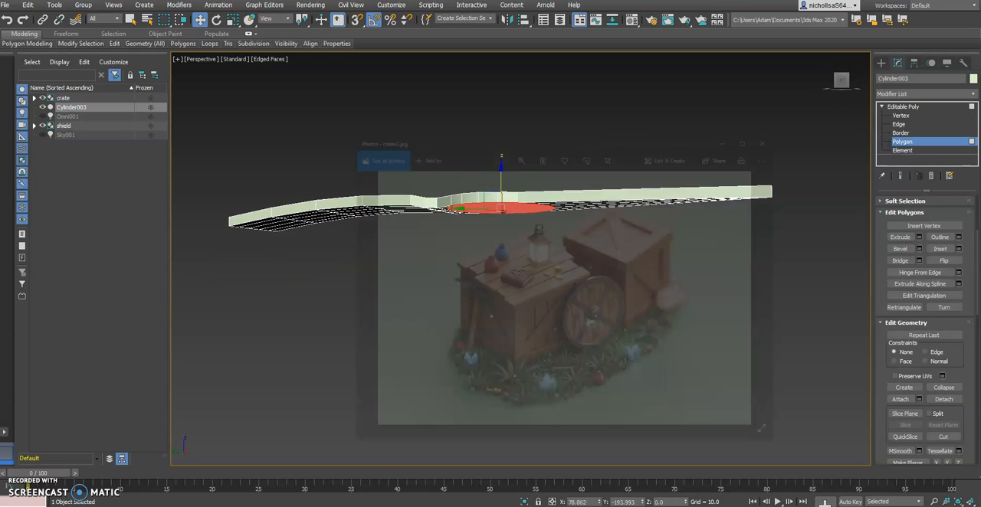
click(460, 506)
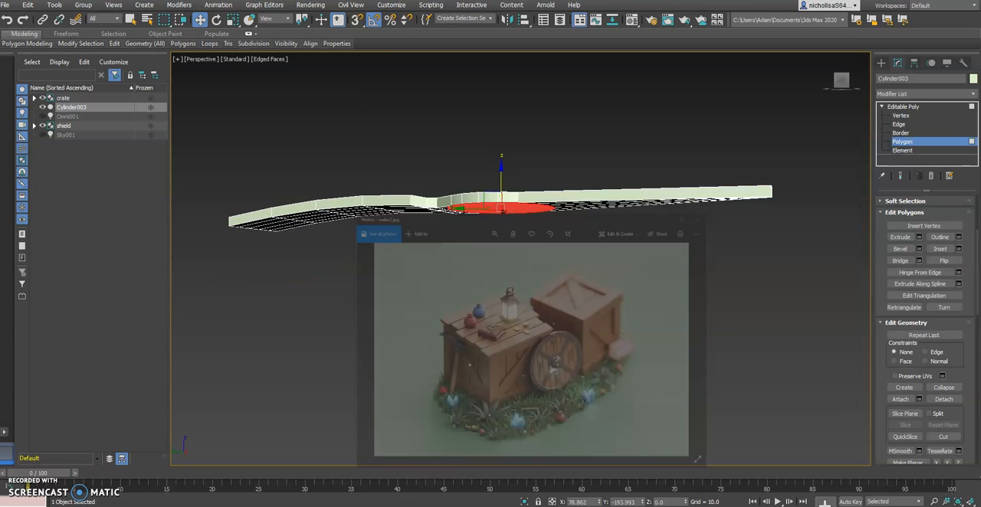
alt+middle_drag(568, 246, 553, 248)
key(alt+Tab)
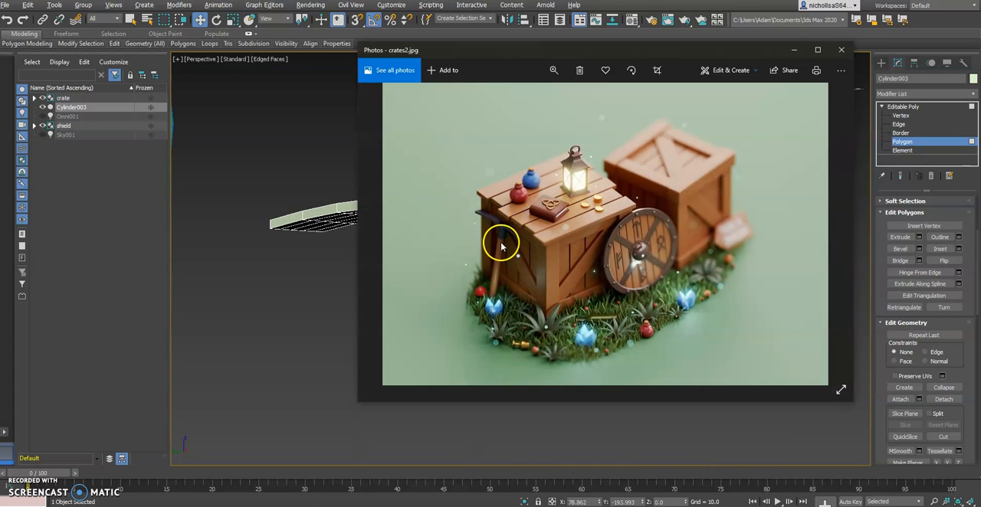
click(329, 301)
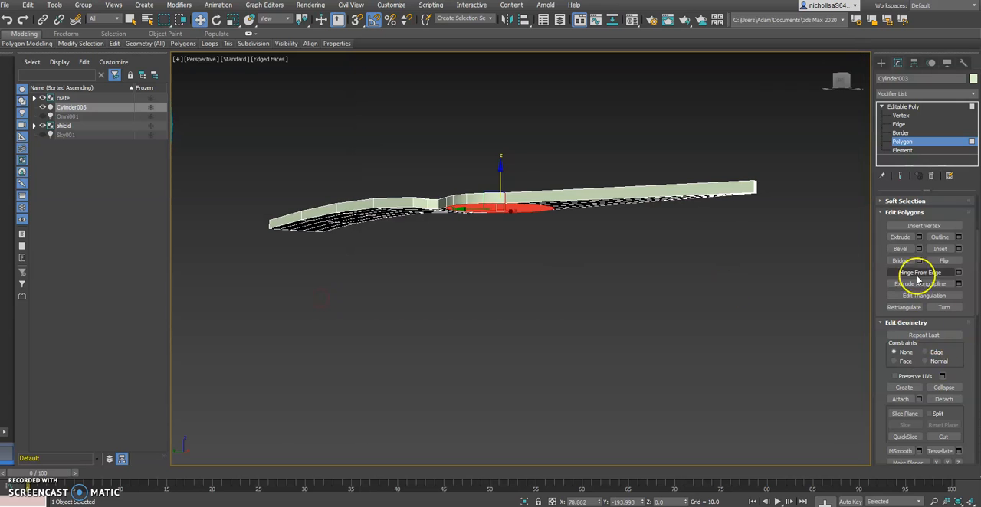
Bevel the round underside polygon downward with a height of 9.878 and an outline of -1.366.
alt+middle_drag(692, 278, 588, 277)
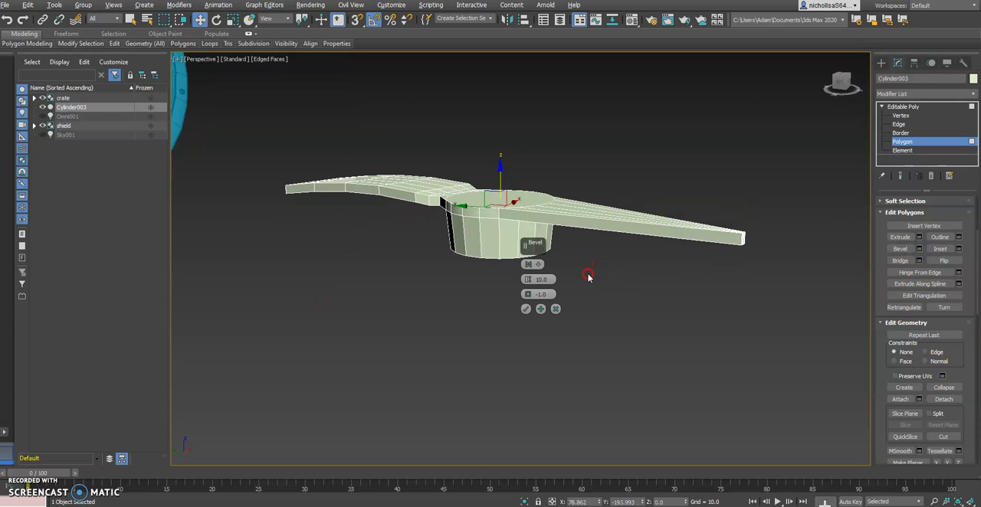
mouse_move(529, 284)
mouse_down()
mouse_move(535, 246)
mouse_move(525, 294)
mouse_up()
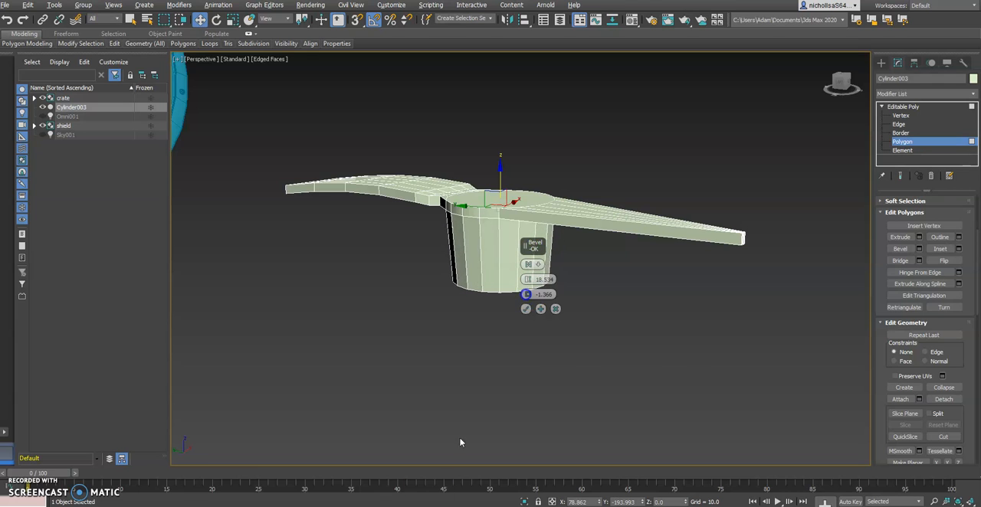
key(alt+Tab)
key(alt+Tab)
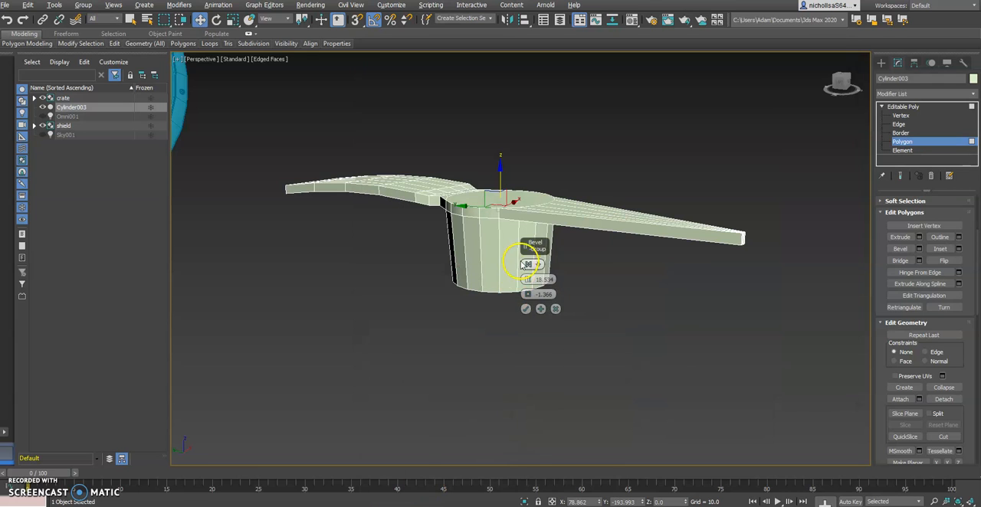
drag(527, 283, 525, 314)
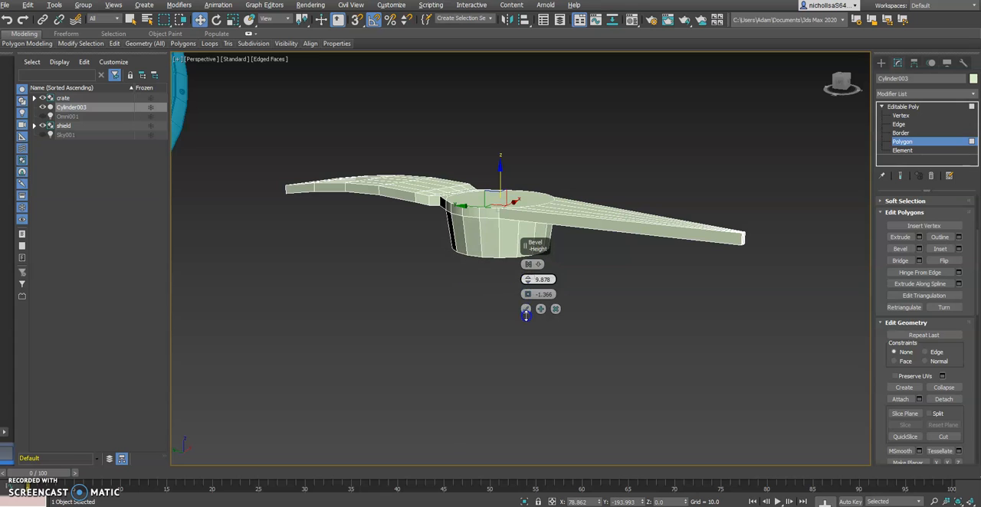
mouse_move(603, 275)
alt+middle_down()
mouse_move(554, 268)
mouse_move(612, 283)
alt+middle_up()
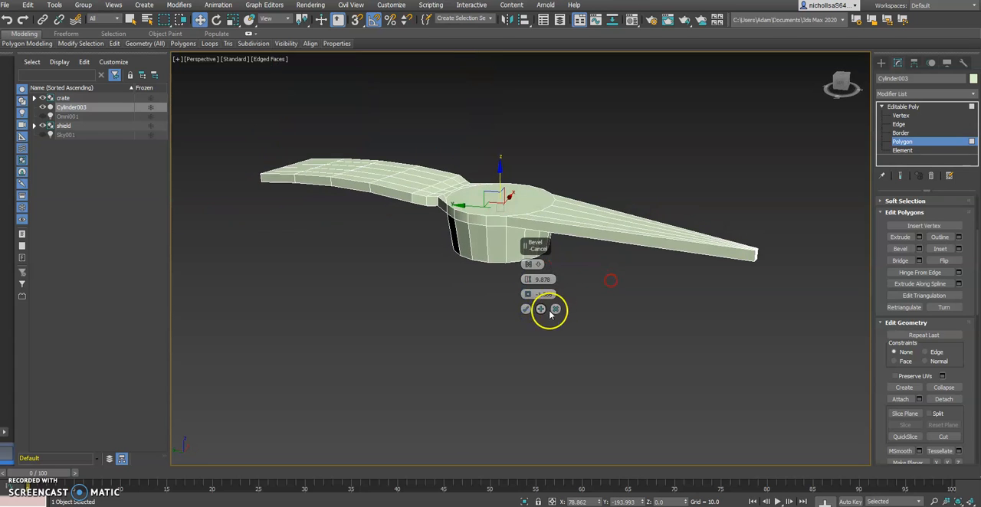
click(526, 310)
Confirm the collar bevel and check the handle joint's underside against the crates2.jpg reference image.
alt+middle_drag(526, 309, 650, 282)
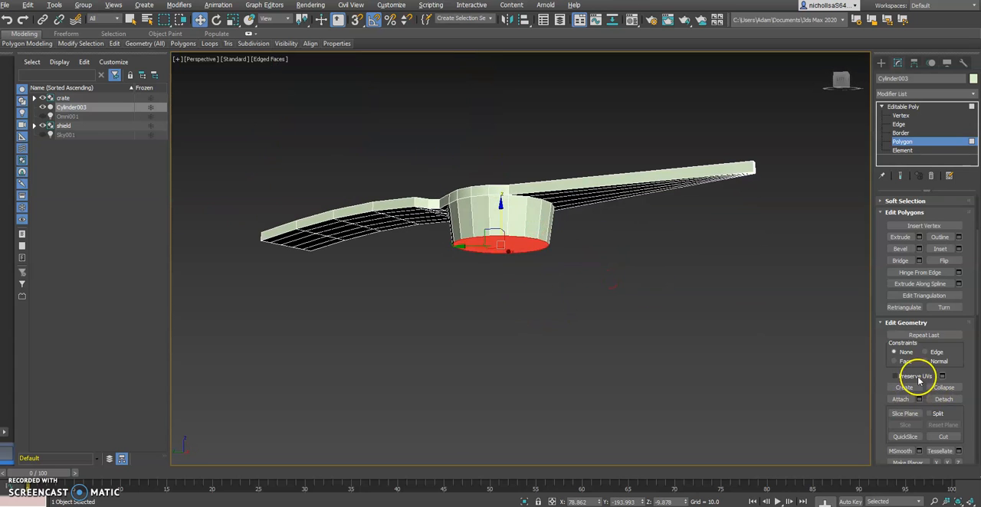
key(alt+Tab)
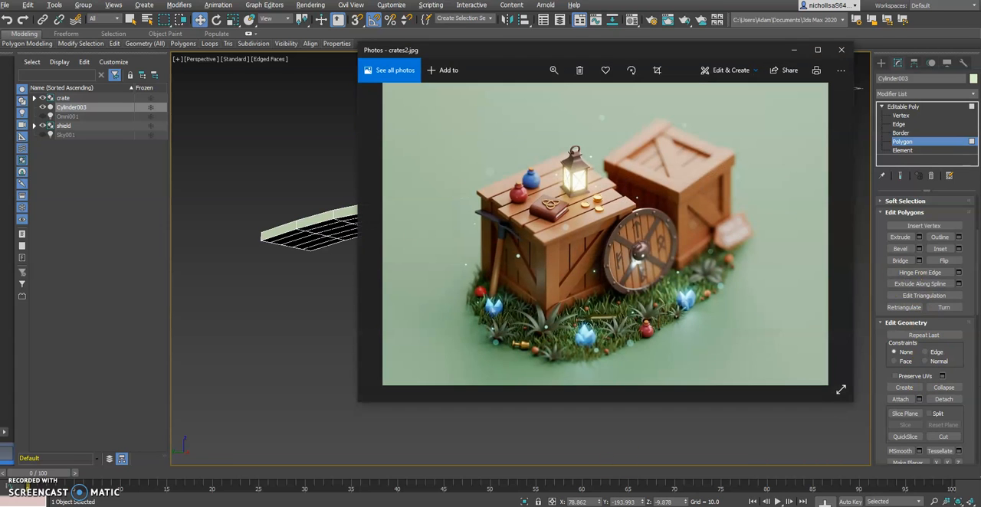
key(alt+Tab)
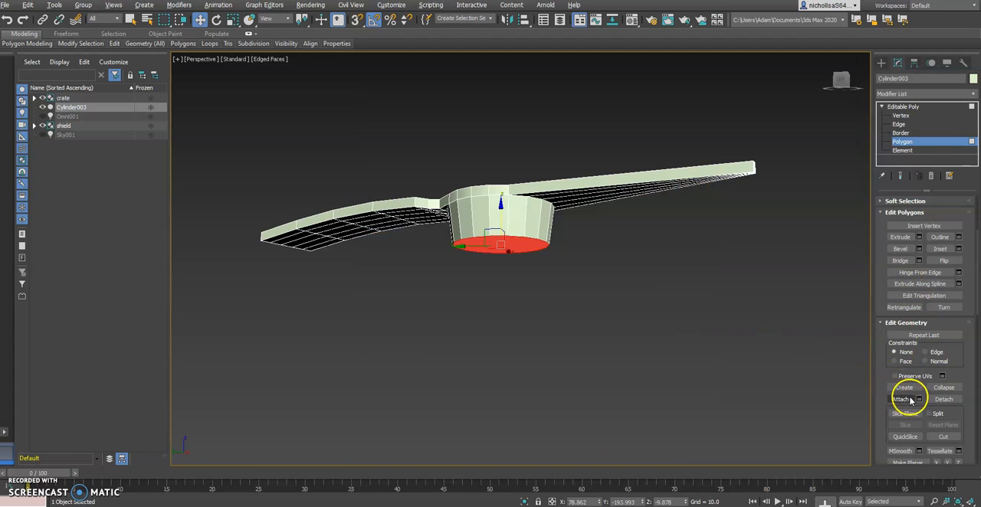
Bevel the collar's underside polygon again, down to about Z -26.34 with an outline of about -0.391.
click(918, 248)
alt+middle_drag(617, 203, 610, 212)
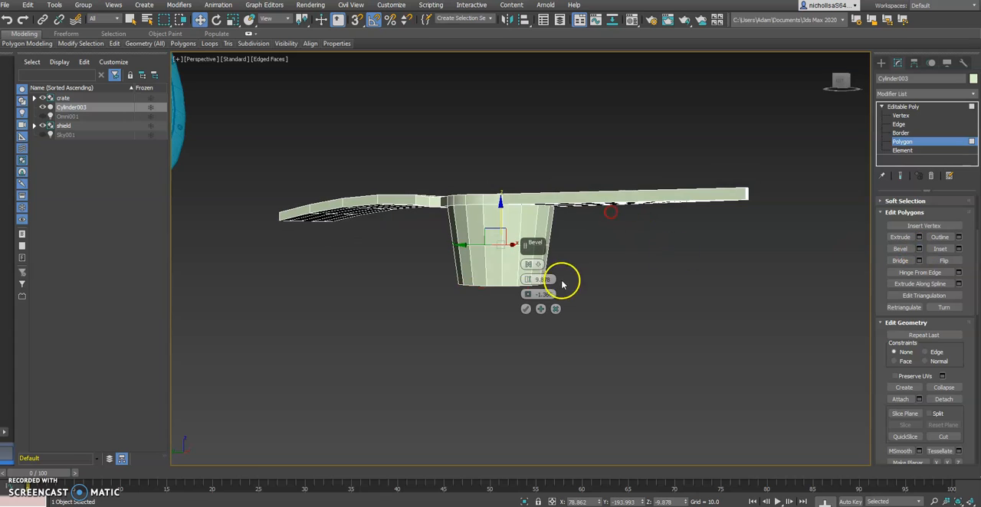
drag(527, 293, 527, 284)
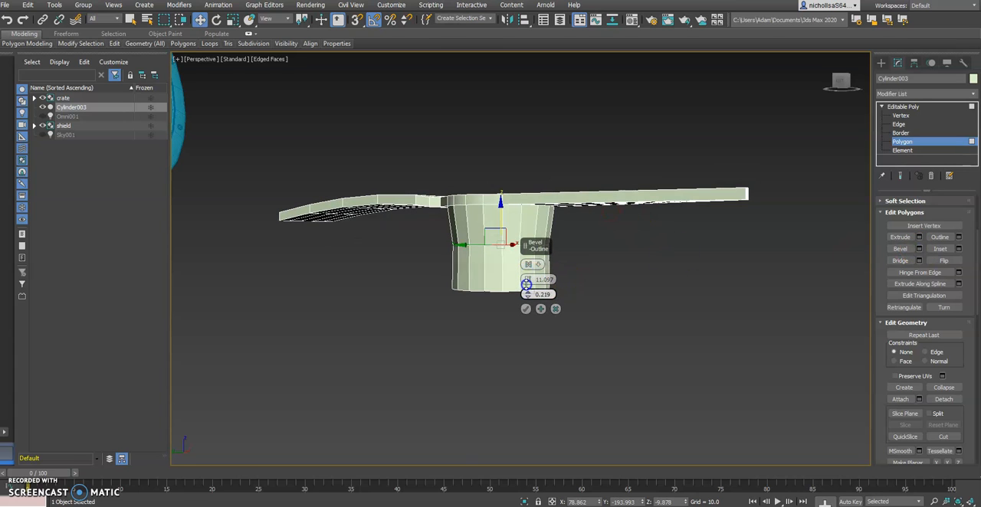
alt+middle_drag(599, 276, 573, 287)
drag(527, 279, 527, 263)
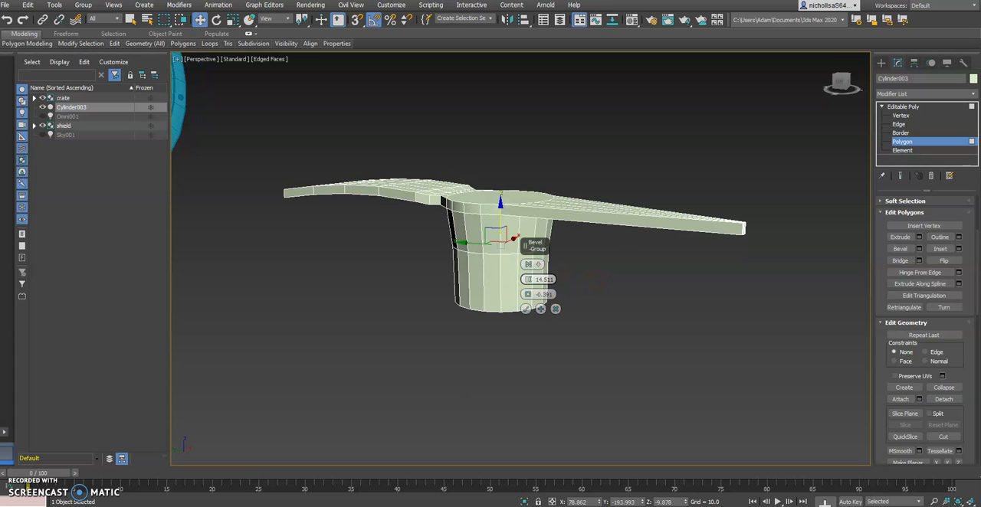
key(alt+Tab)
key(alt+Tab)
drag(526, 279, 526, 274)
click(526, 310)
alt+middle_drag(532, 308, 606, 339)
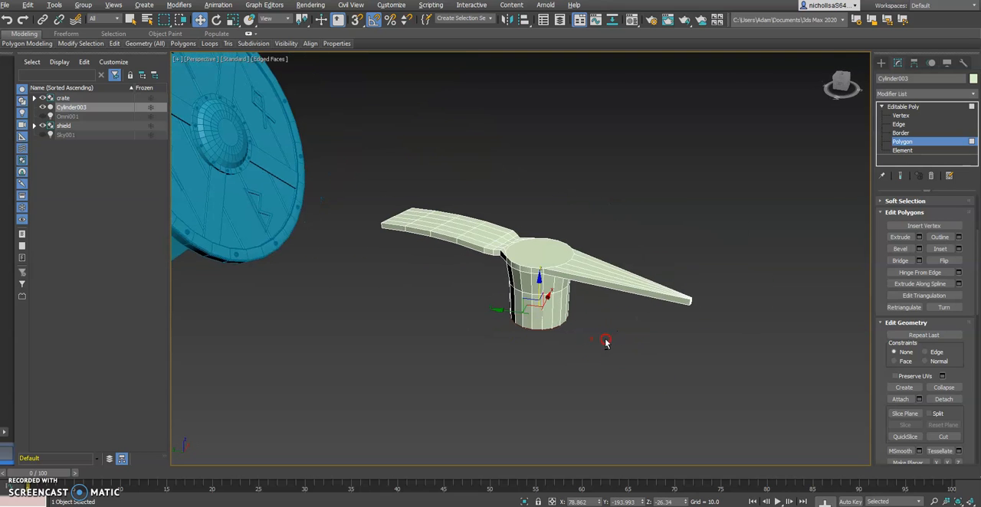
Deselect the collar's underside and compare the pickaxe head with the crates2.jpg reference image.
scroll(598, 284, up, 4)
click(621, 242)
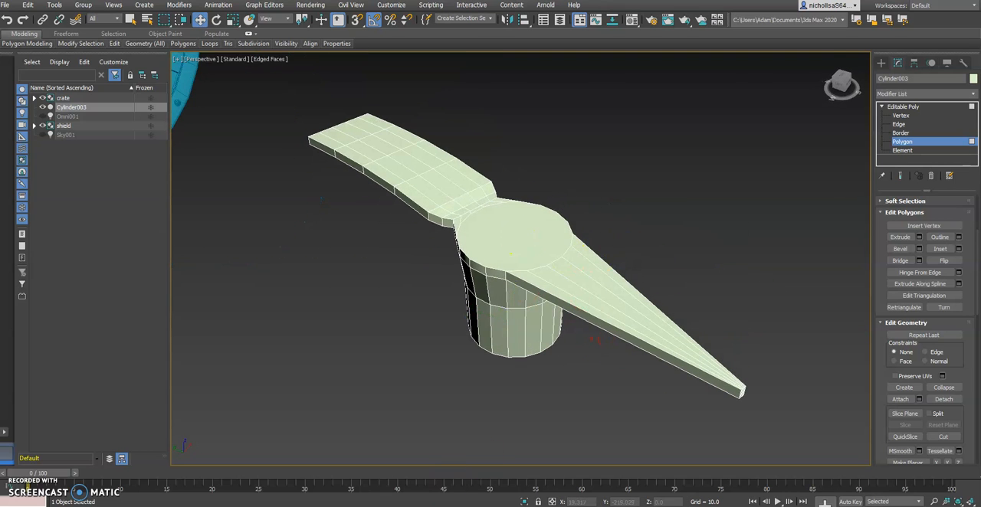
key(alt+Tab)
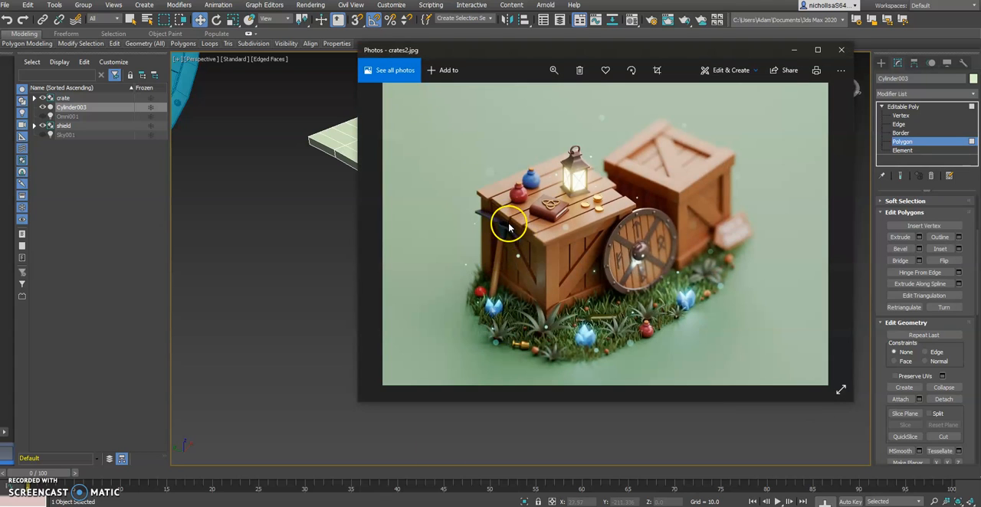
key(alt+Tab)
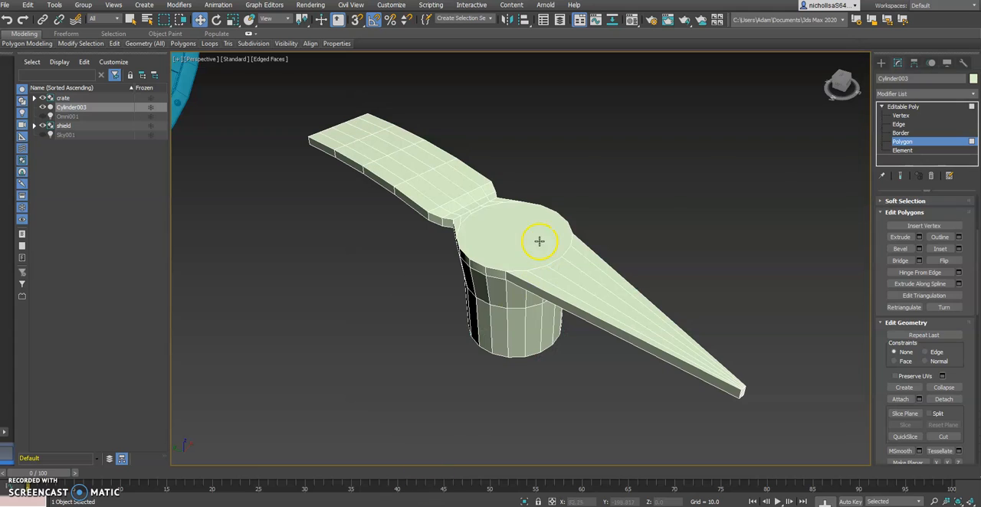
click(499, 235)
alt+middle_drag(499, 235, 543, 267)
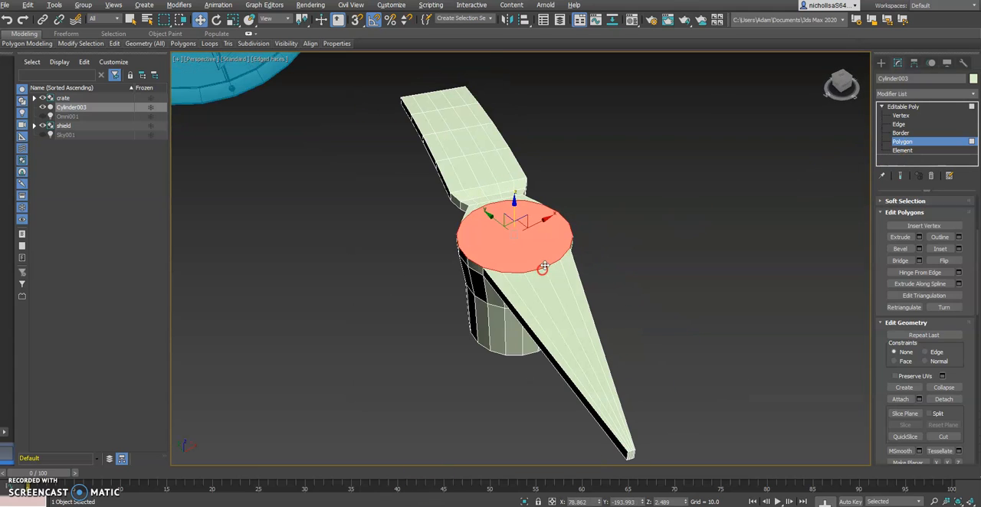
ctrl+click(518, 282)
ctrl+click(528, 284)
ctrl+click(553, 276)
ctrl+click(570, 272)
alt+middle_drag(572, 271, 552, 276)
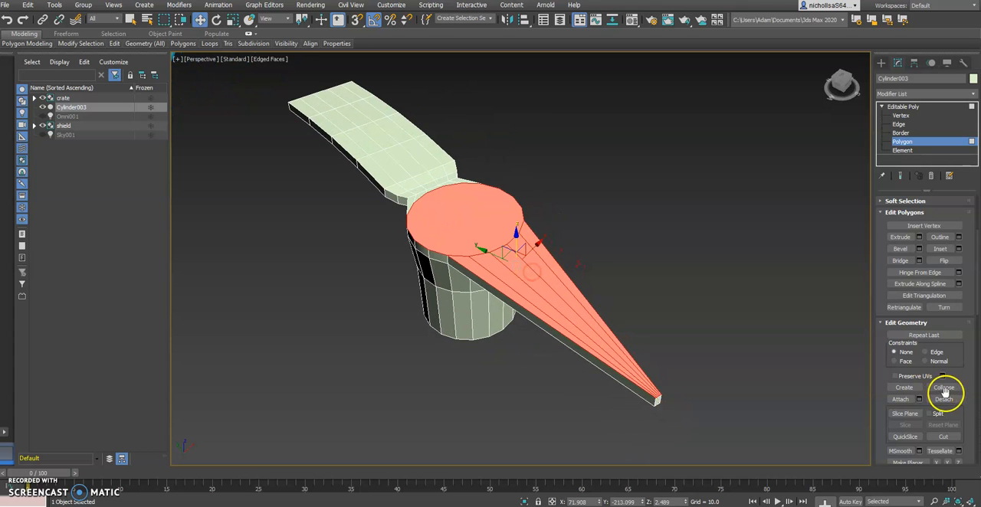
click(957, 249)
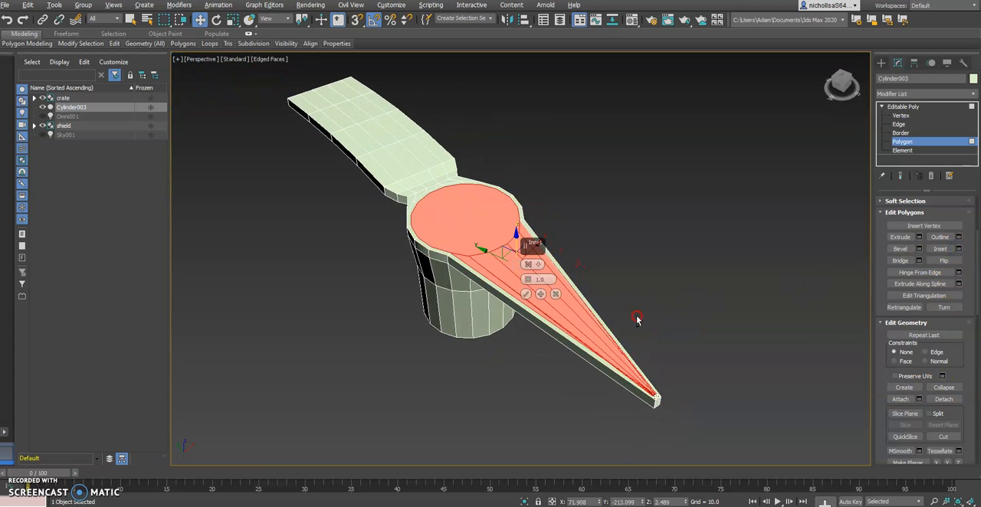
scroll(614, 385, up, 3)
scroll(613, 385, up, 4)
mouse_move(527, 280)
mouse_down()
mouse_move(527, 271)
mouse_move(525, 279)
mouse_up()
click(555, 294)
alt+middle_drag(555, 295, 515, 239)
Remove the lengthwise edges across the top face of the tapered pick.
click(945, 151)
click(898, 124)
click(452, 132)
ctrl+click(443, 145)
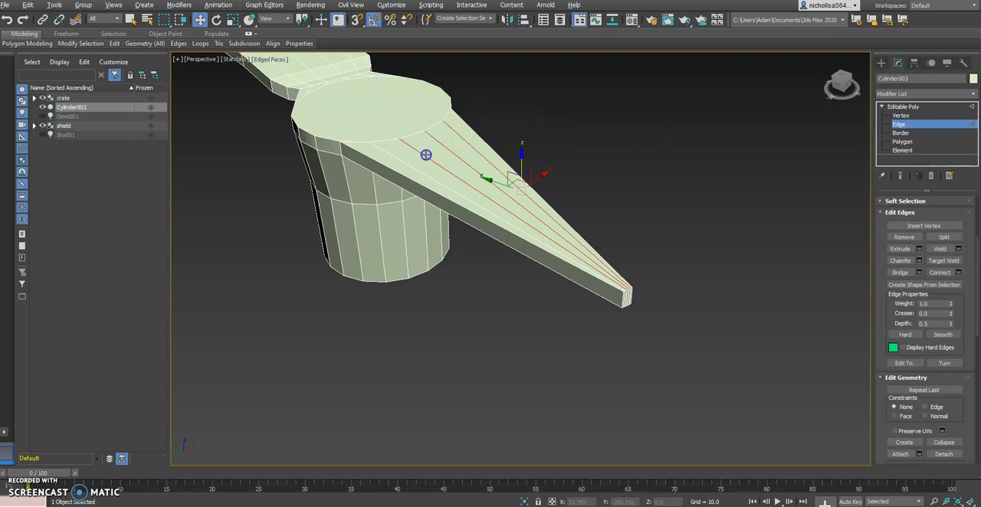
alt+middle_drag(400, 159, 452, 173)
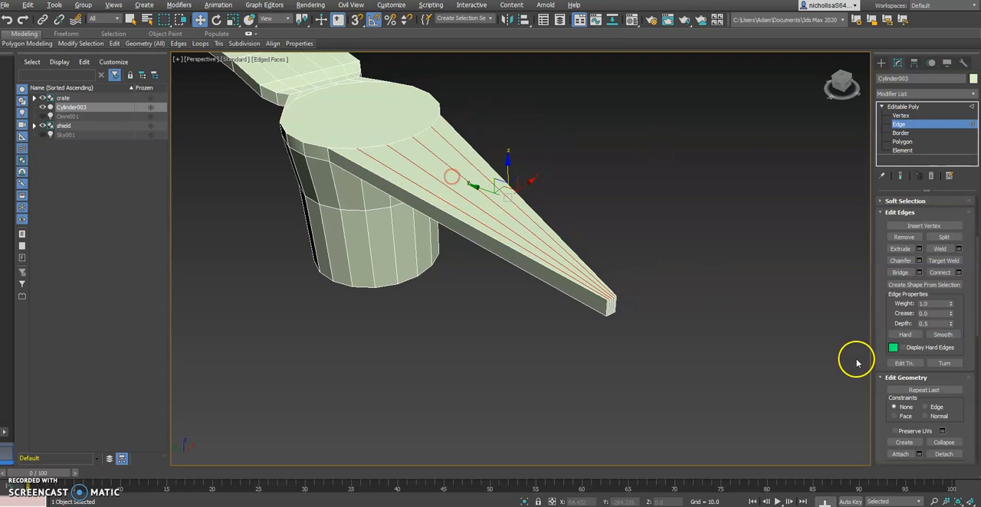
click(903, 237)
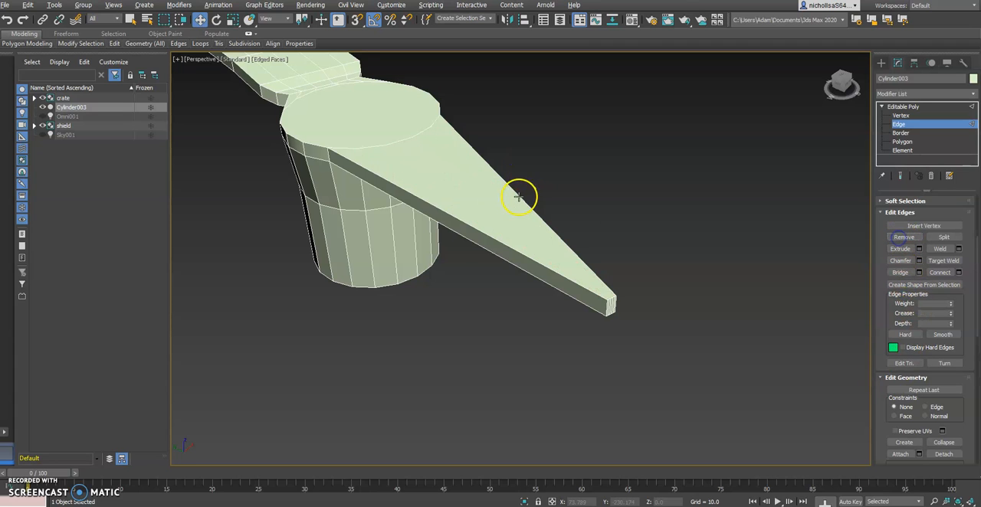
alt+middle_drag(516, 202, 542, 233)
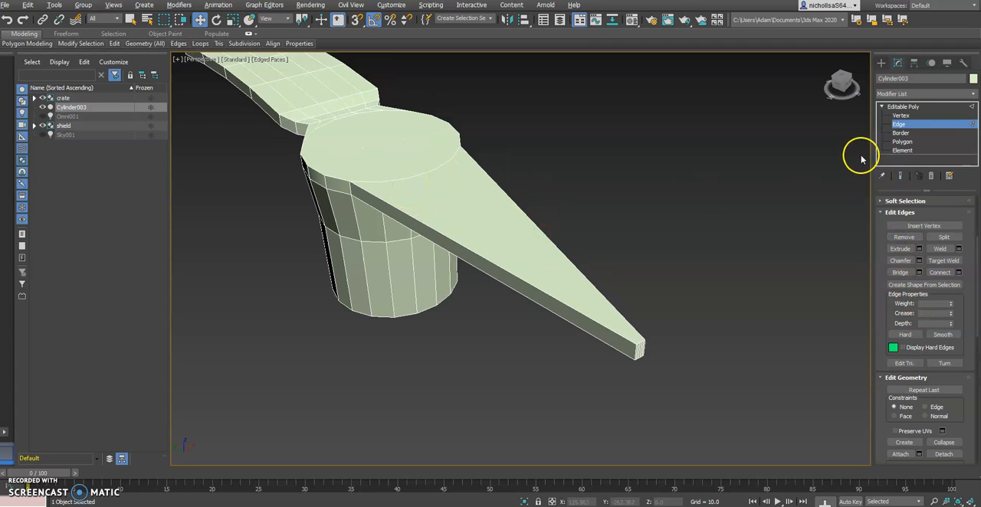
Remove the curved edge segments between the round center's top and the tapered pick, merging them into one polygon.
click(901, 142)
click(437, 175)
click(499, 169)
alt+middle_drag(499, 169, 382, 180)
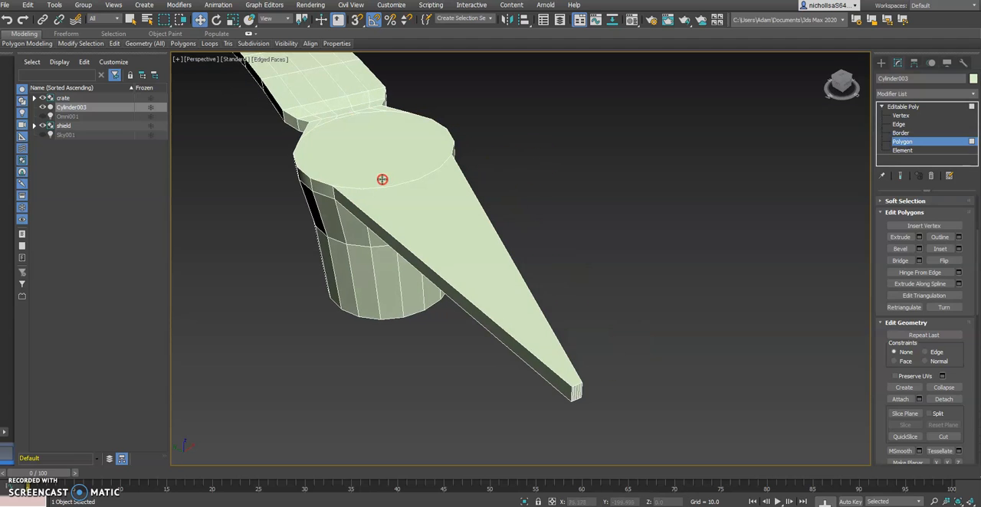
click(899, 124)
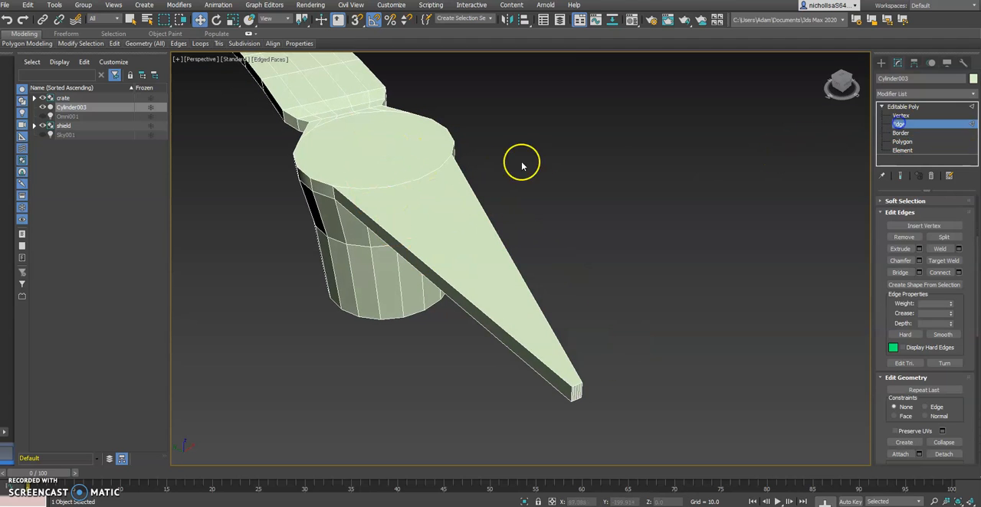
click(445, 163)
ctrl+click(432, 171)
ctrl+click(409, 181)
ctrl+click(383, 186)
ctrl+click(358, 188)
click(902, 237)
alt+middle_drag(372, 201, 403, 197)
click(897, 143)
click(460, 177)
mouse_move(481, 200)
alt+middle_down()
mouse_move(521, 210)
mouse_move(499, 202)
alt+middle_up()
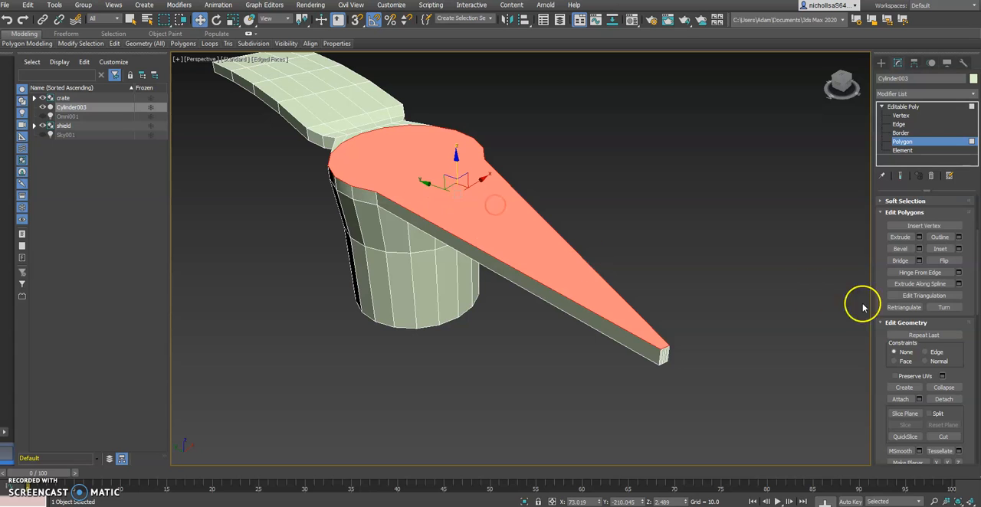
click(958, 249)
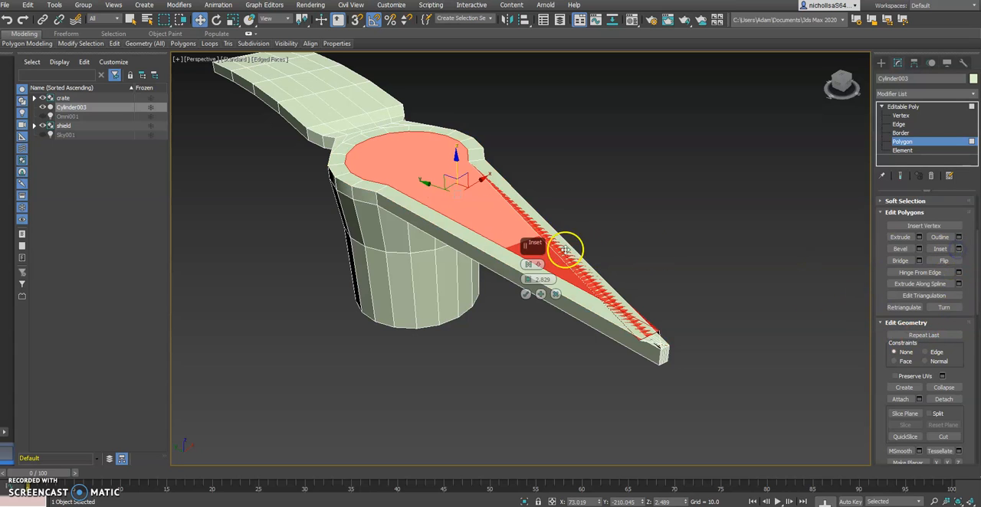
drag(528, 277, 527, 284)
alt+middle_drag(639, 308, 588, 359)
scroll(571, 393, up, 3)
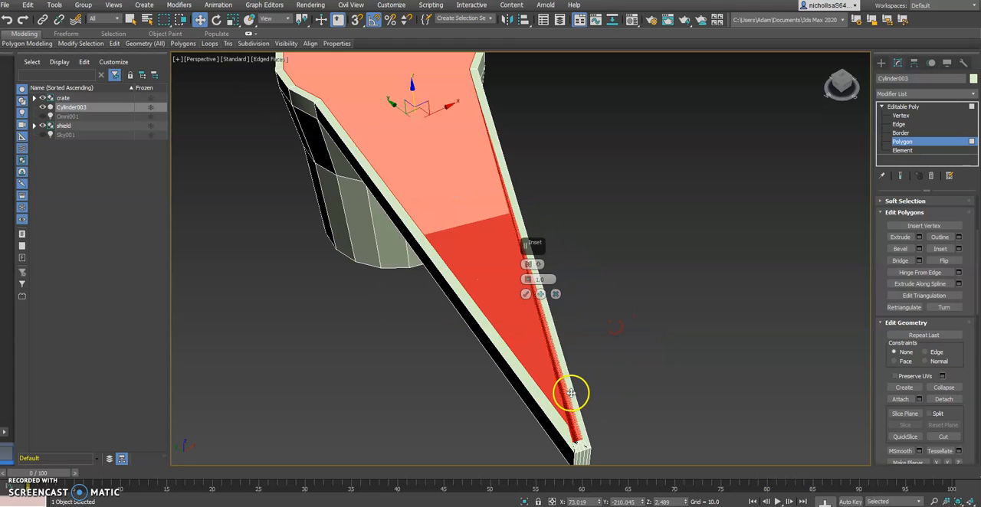
middle_drag(570, 423, 534, 308)
click(555, 294)
Remove the vertical edges on the end face of the tapered pick's tip.
click(897, 125)
click(534, 311)
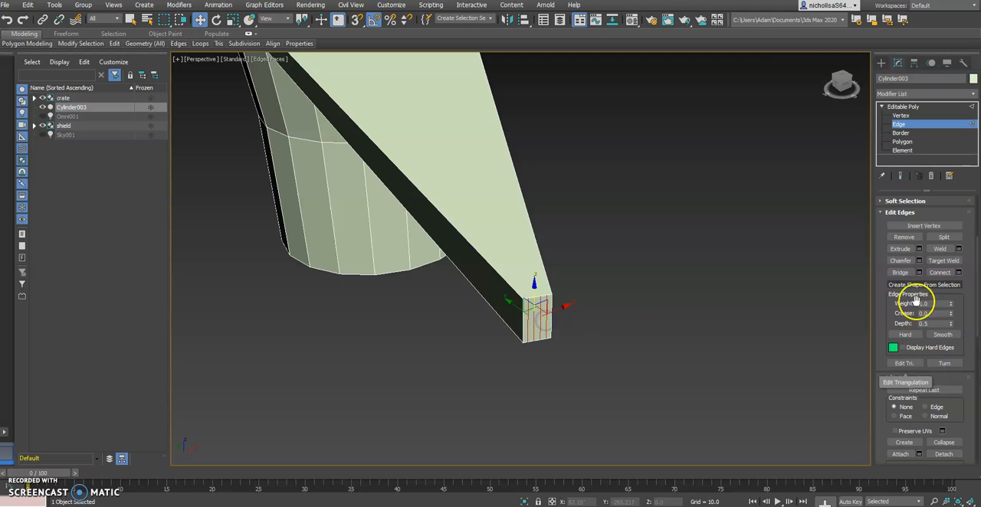
click(903, 236)
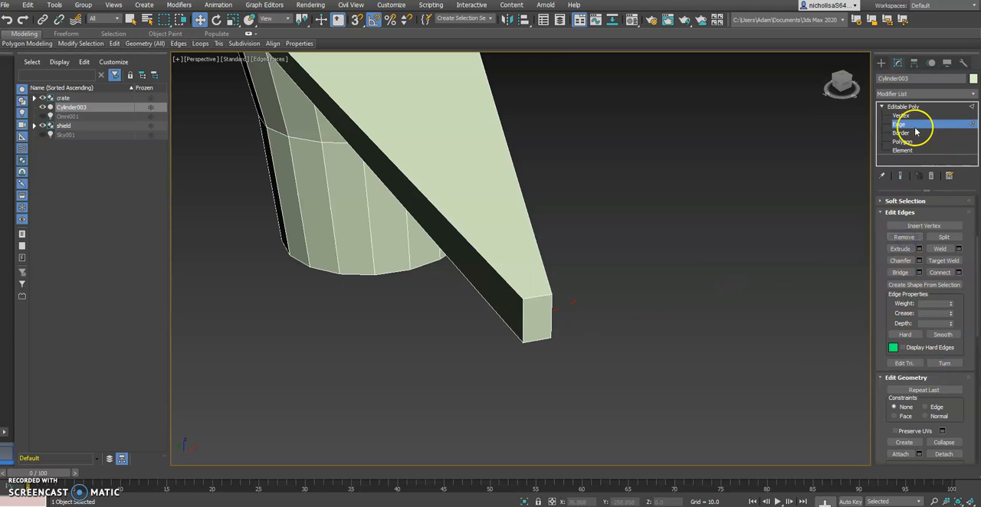
Remove the leftover middle vertices along the upper edge of the tapered pick's end face.
click(902, 116)
alt+middle_drag(514, 241, 498, 272)
scroll(498, 273, up, 3)
middle_drag(526, 407, 514, 336)
click(528, 351)
ctrl+click(538, 351)
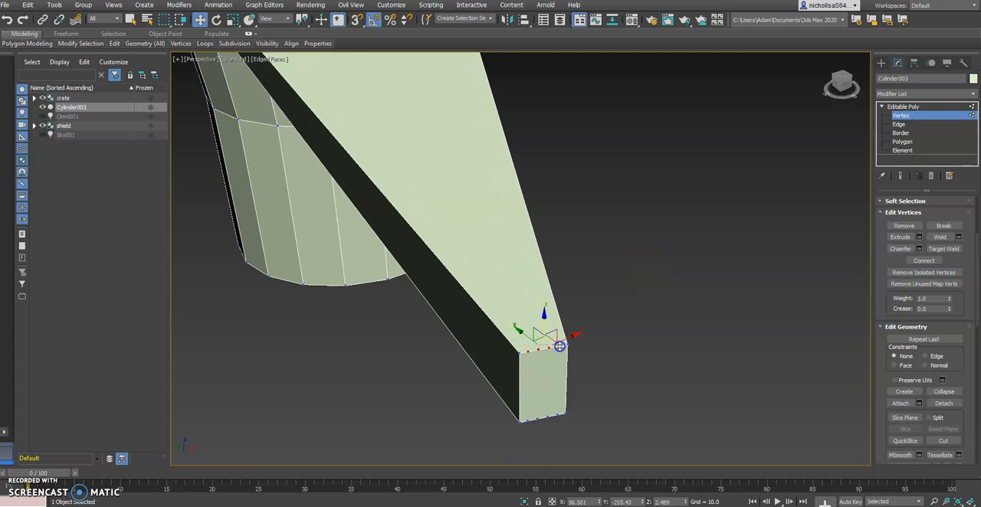
ctrl+click(556, 413)
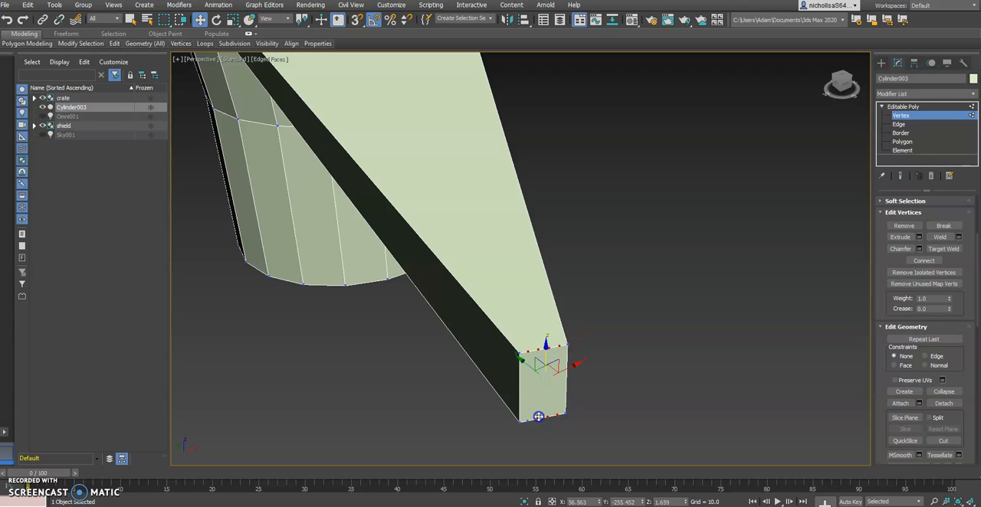
click(627, 373)
click(528, 351)
ctrl+click(538, 351)
ctrl+click(550, 347)
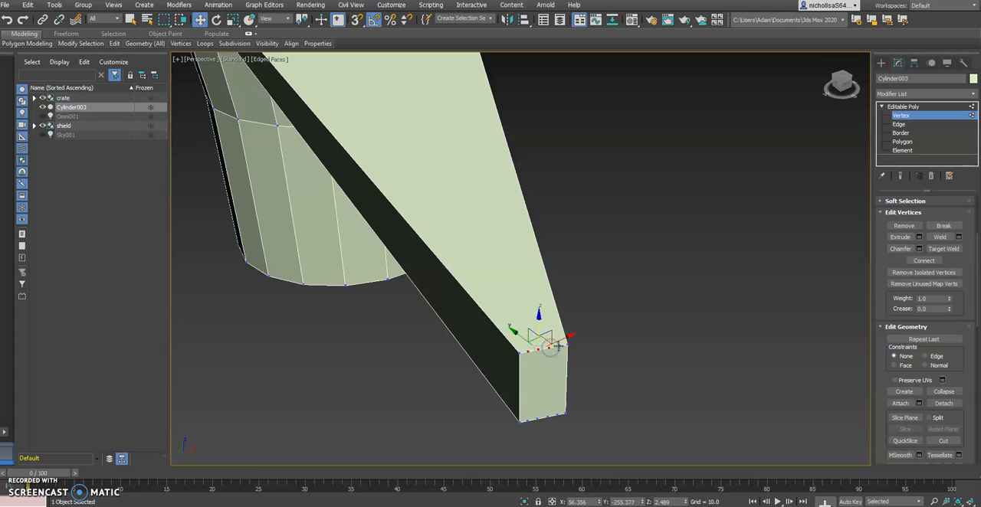
click(903, 226)
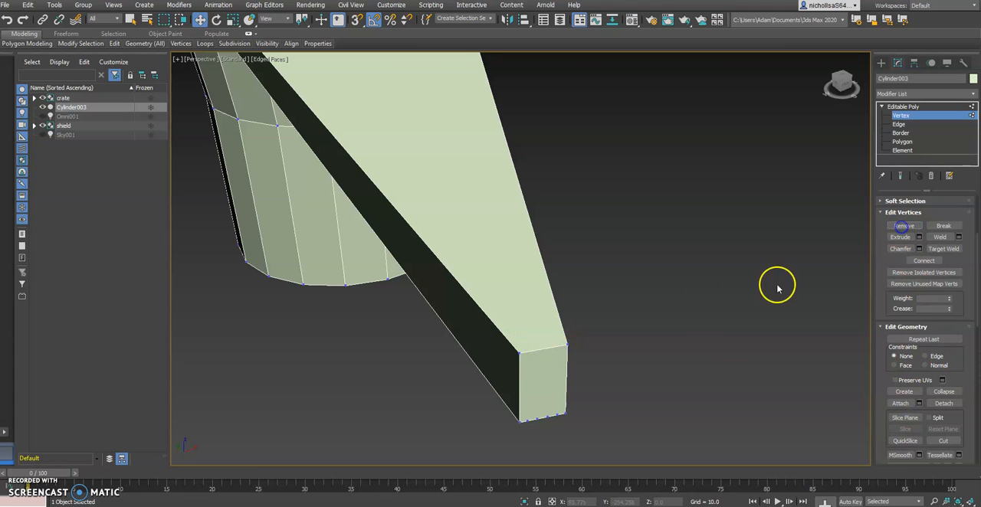
Select the merged top polygon of the round center and tapered pick and inset it by about 0.512.
scroll(535, 268, down, 5)
middle_drag(532, 265, 529, 298)
alt+middle_drag(461, 228, 496, 212)
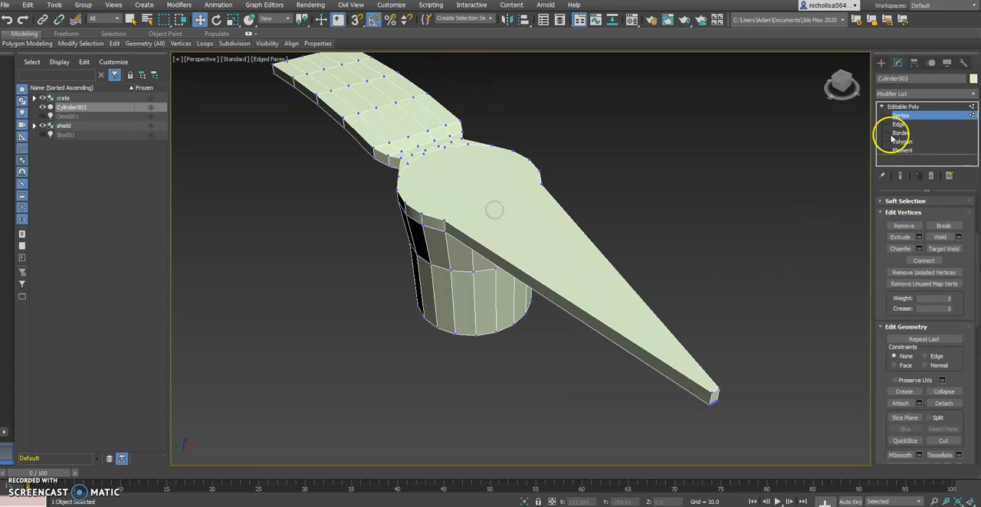
click(901, 141)
click(502, 198)
mouse_move(689, 259)
alt+middle_down()
mouse_move(667, 248)
mouse_move(681, 258)
alt+middle_up()
scroll(652, 298, up, 3)
scroll(651, 298, down, 3)
middle_drag(652, 297, 658, 279)
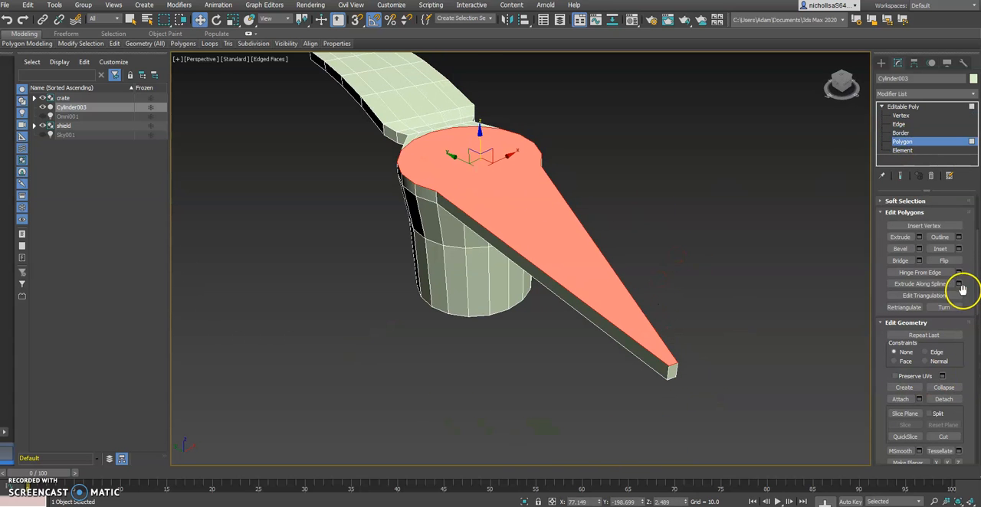
click(958, 248)
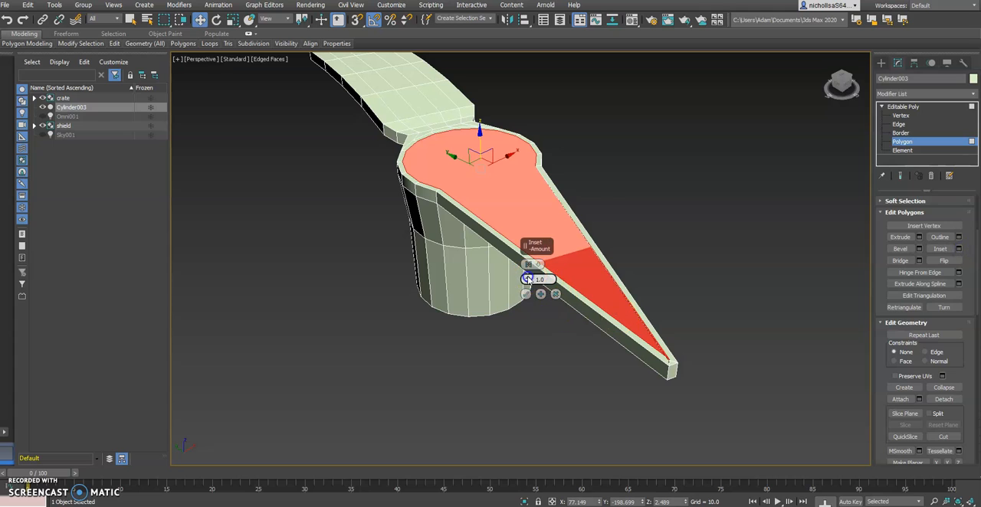
drag(527, 271, 527, 278)
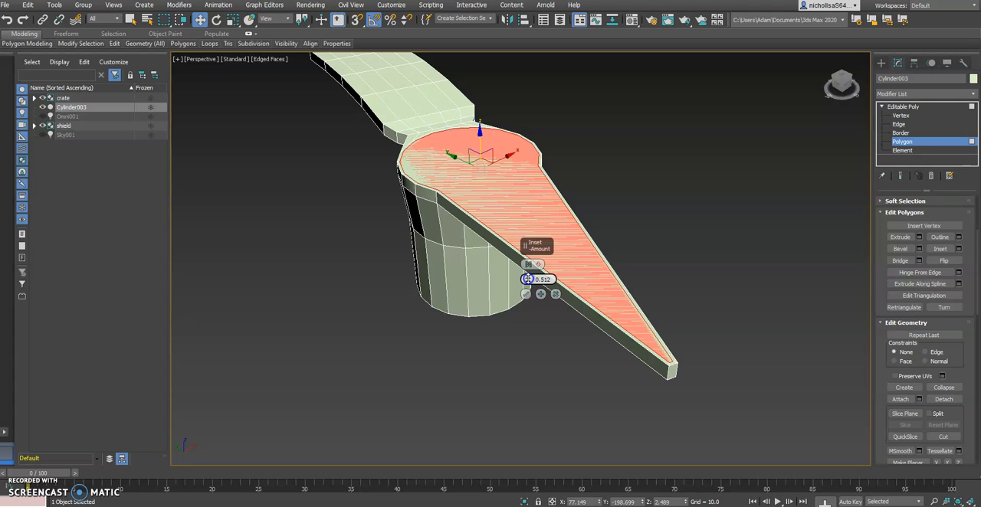
Set the top face's inset amount to about 0.622 and compare the rim with the crates2.jpg reference.
alt+middle_drag(584, 294, 599, 254)
scroll(586, 291, up, 4)
click(528, 280)
drag(528, 280, 528, 273)
scroll(677, 228, down, 5)
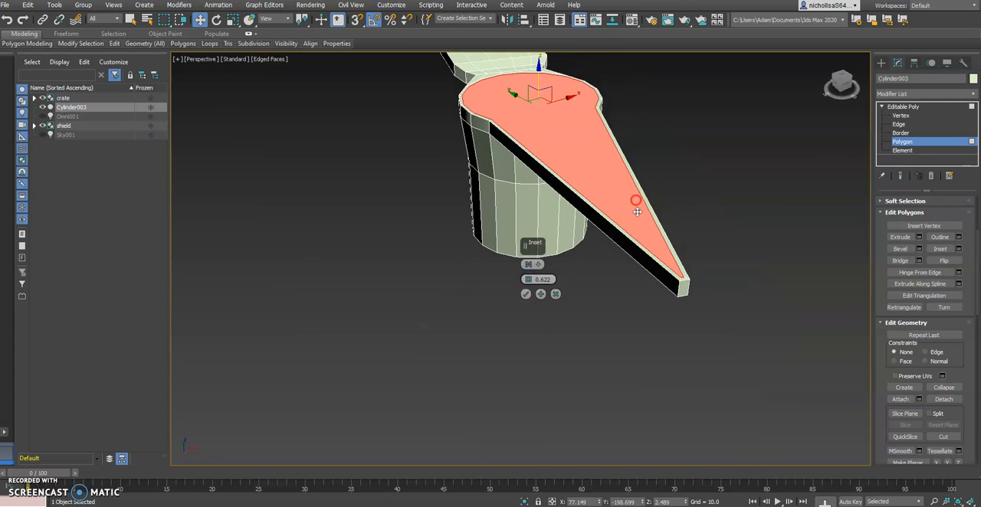
scroll(683, 283, up, 2)
scroll(649, 239, down, 3)
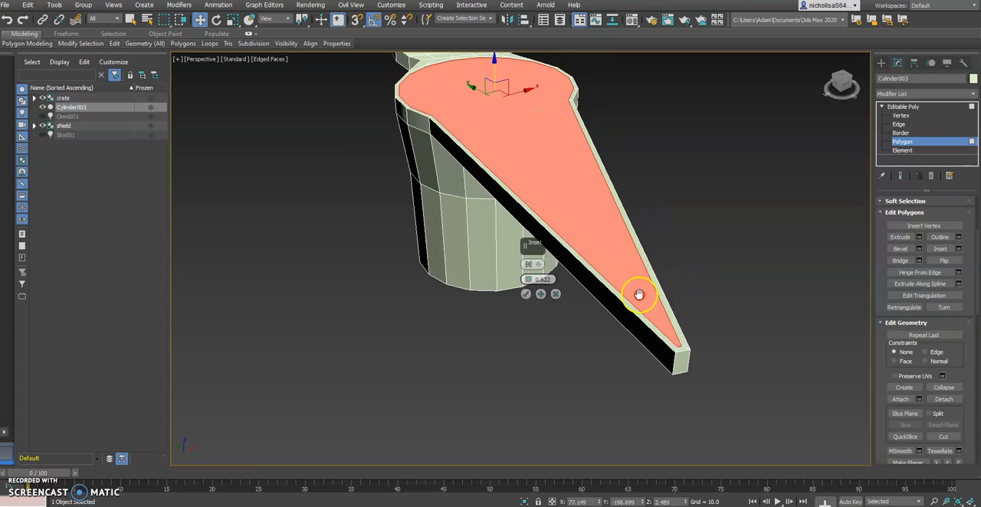
key(alt+Tab)
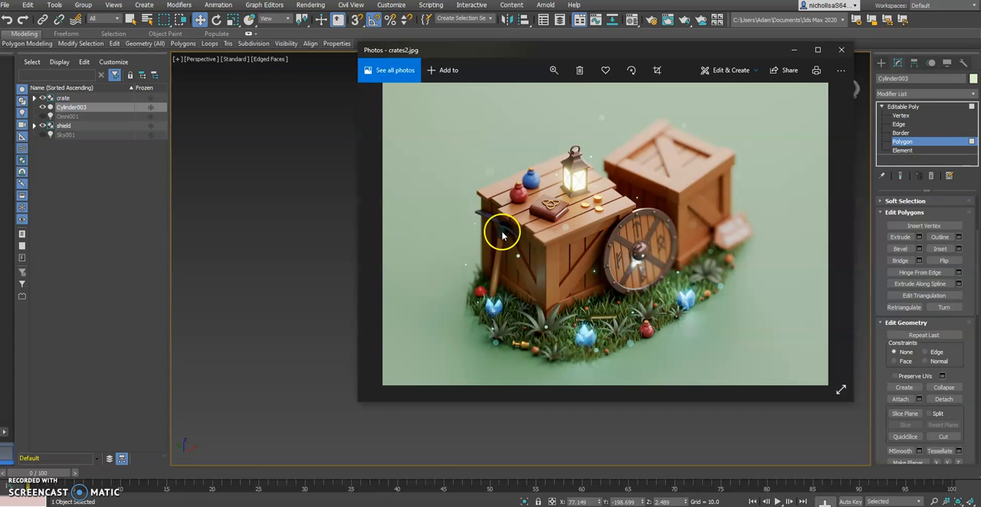
key(alt+Tab)
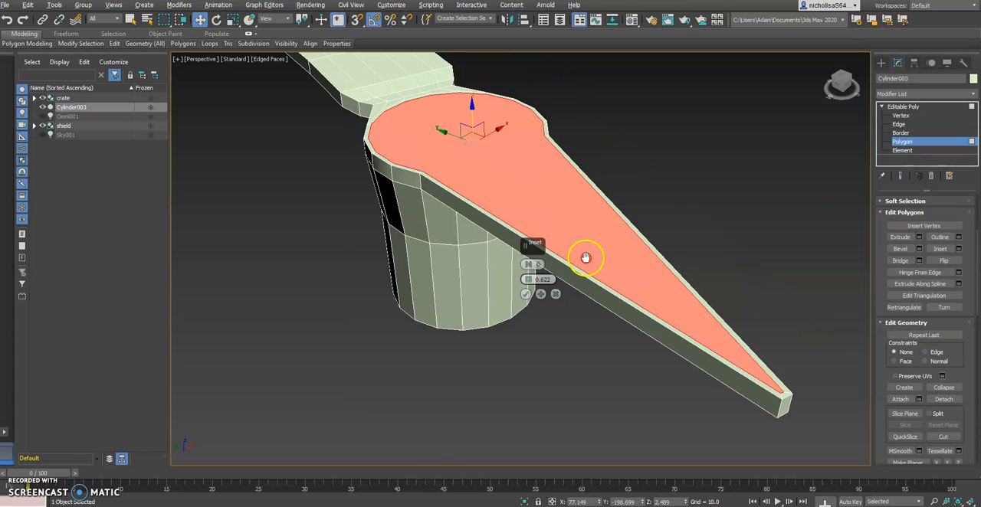
Try extruding the inset top face, and undo both the extrusion and the inset.
click(901, 238)
drag(496, 136, 490, 145)
alt+middle_drag(558, 188, 533, 186)
key(ctrl+z)
key(ctrl+z)
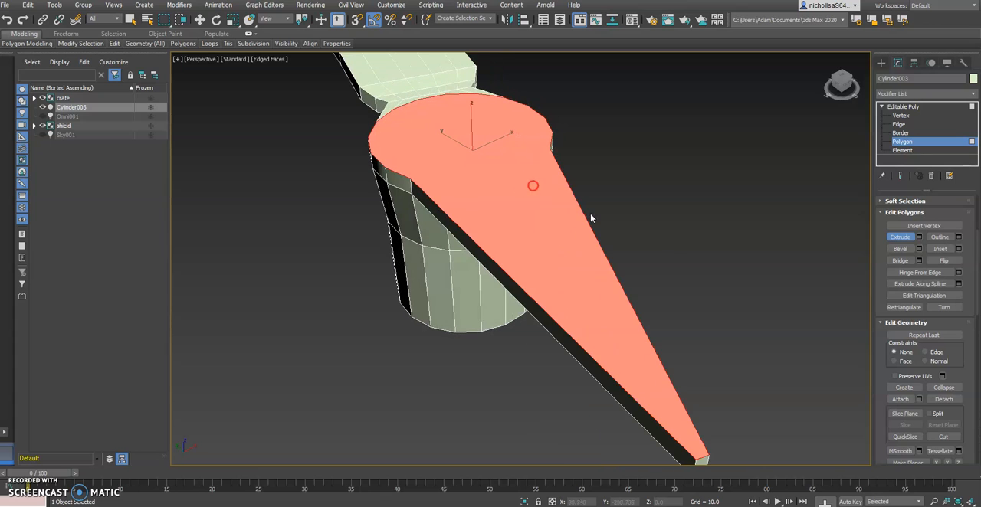
Reapply the inset to the top face of the tapered pick and extrude the inner polygon slightly inward as a recess.
click(957, 248)
click(525, 294)
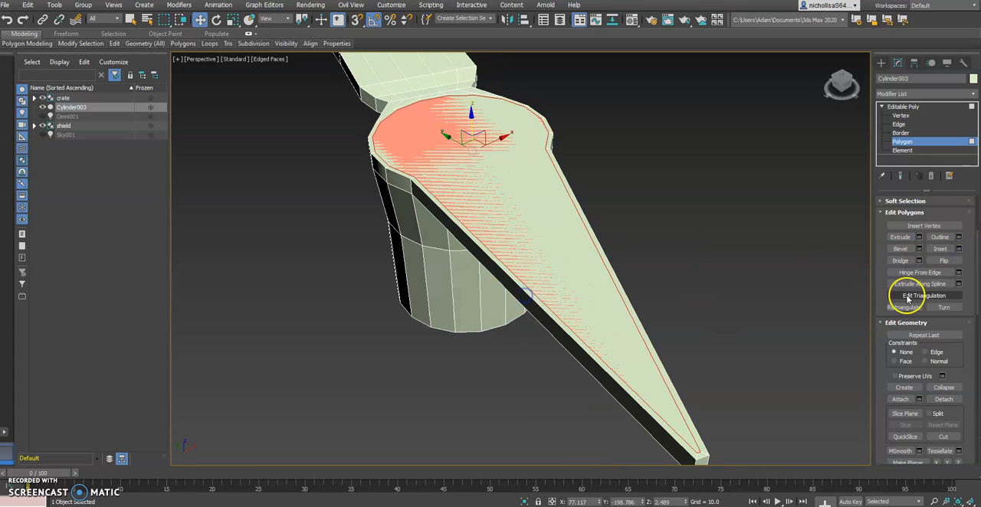
alt+middle_drag(505, 230, 539, 231)
click(900, 236)
drag(487, 147, 490, 149)
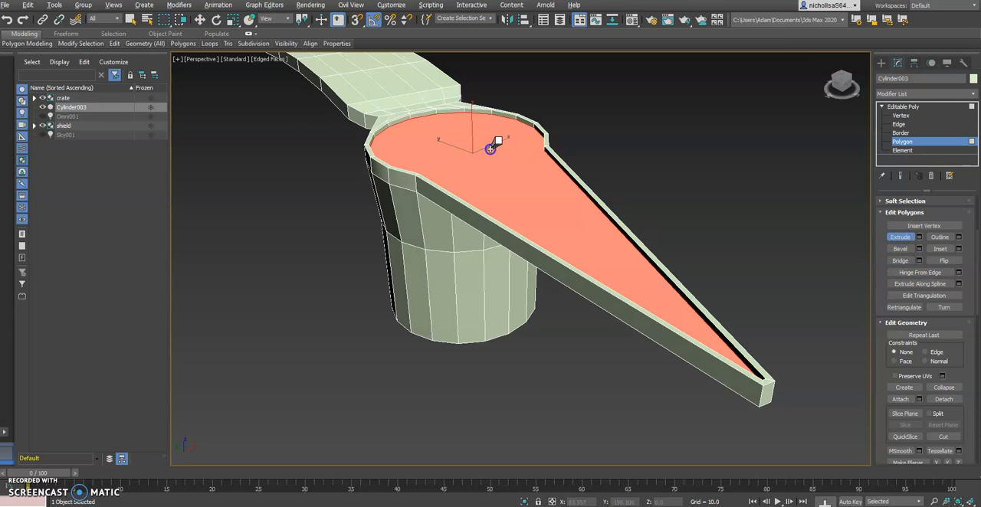
Deselect the recessed face and examine the pickaxe head from several angles against the crates2.jpg reference.
key(w)
click(672, 182)
alt+middle_drag(672, 181, 574, 207)
middle_drag(434, 184, 557, 217)
scroll(554, 216, down, 3)
middle_drag(376, 153, 514, 263)
middle_drag(658, 345, 448, 226)
mouse_move(508, 261)
alt+middle_down()
mouse_move(515, 229)
mouse_move(509, 249)
alt+middle_up()
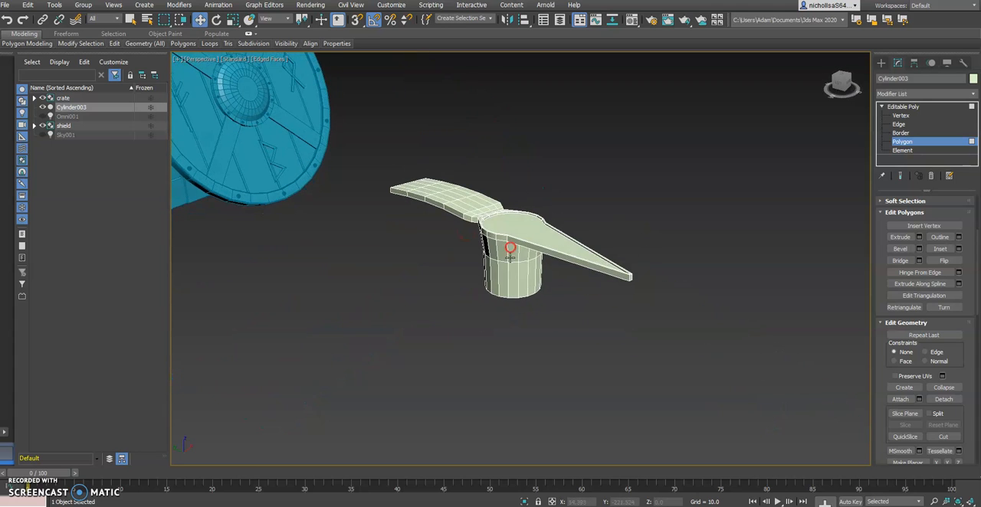
key(alt+Tab)
key(alt+Tab)
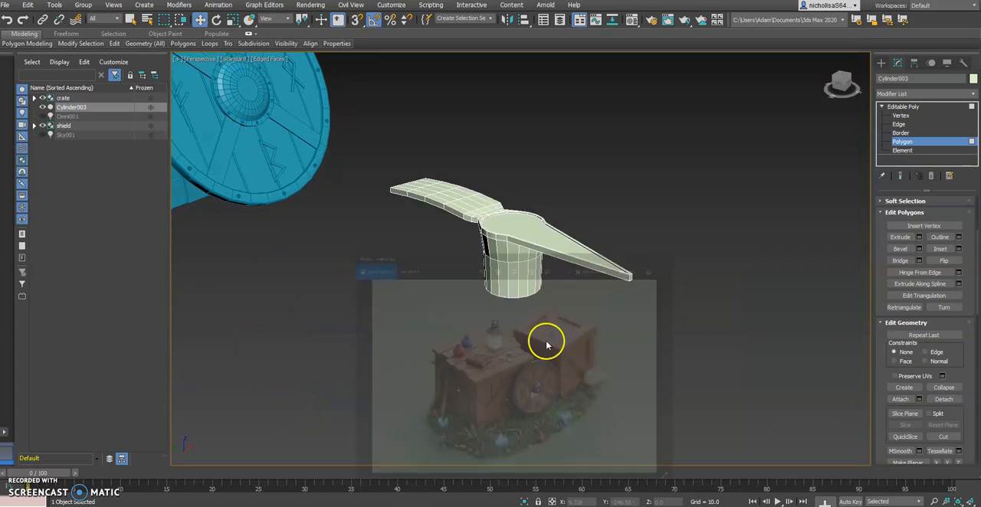
Inset the bottom face of the pickaxe's collar slightly and compare the handle thickness with the crates2.jpg reference.
alt+middle_drag(444, 269, 462, 201)
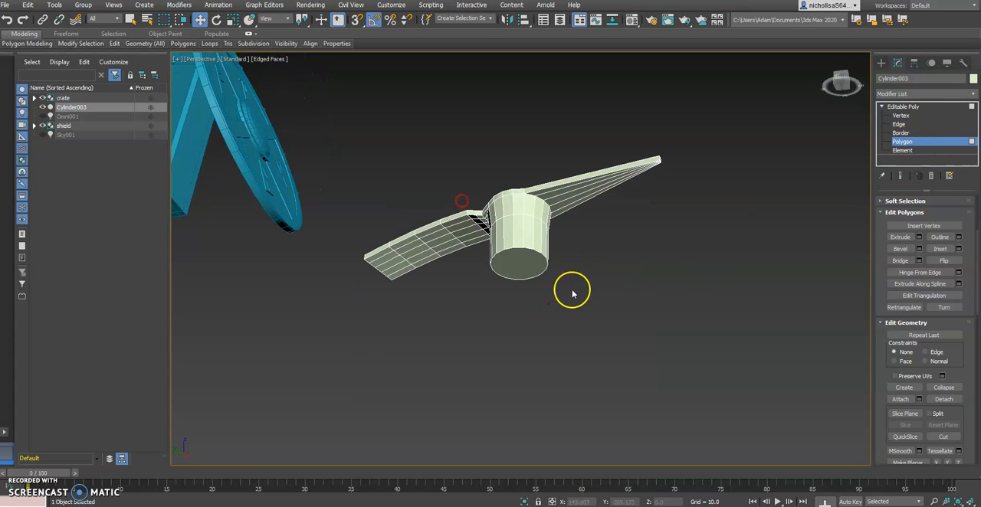
click(529, 267)
alt+middle_drag(516, 292, 526, 226)
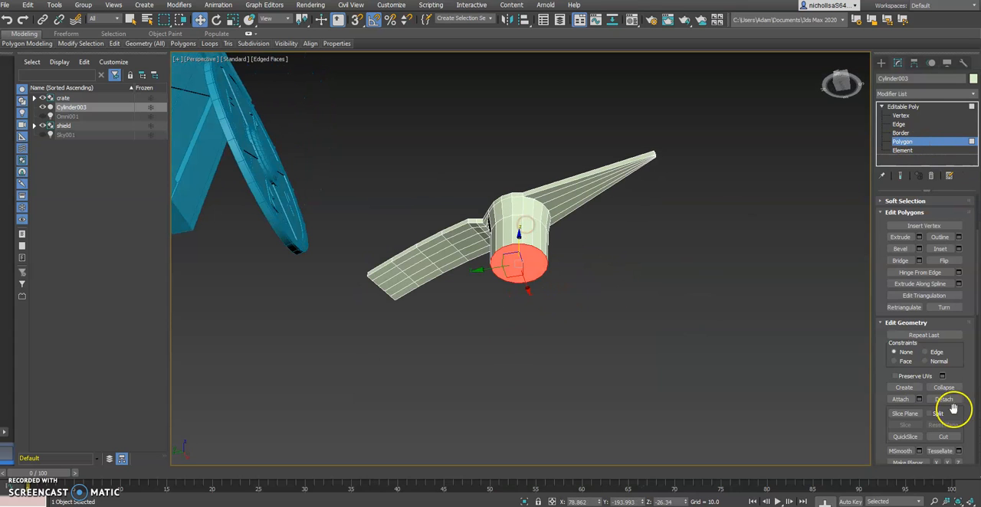
click(941, 252)
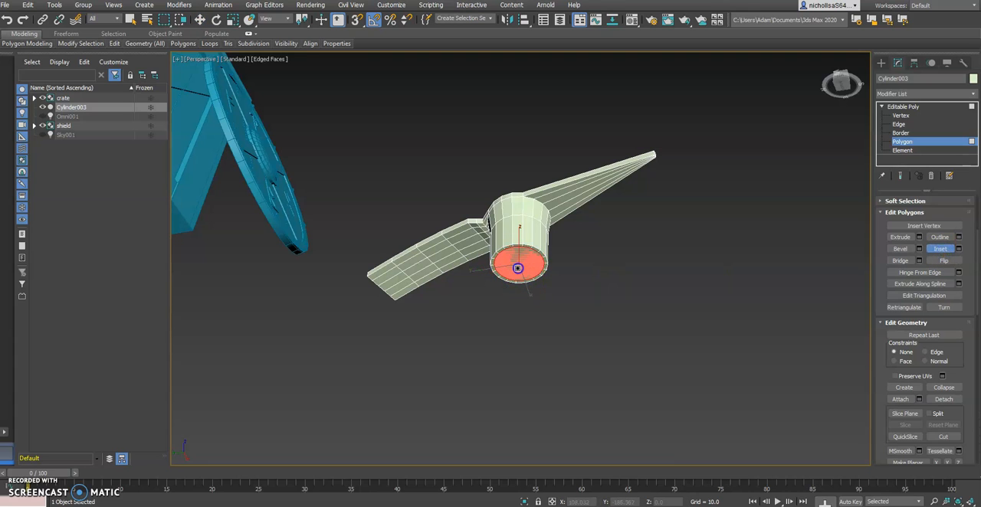
key(alt+Tab)
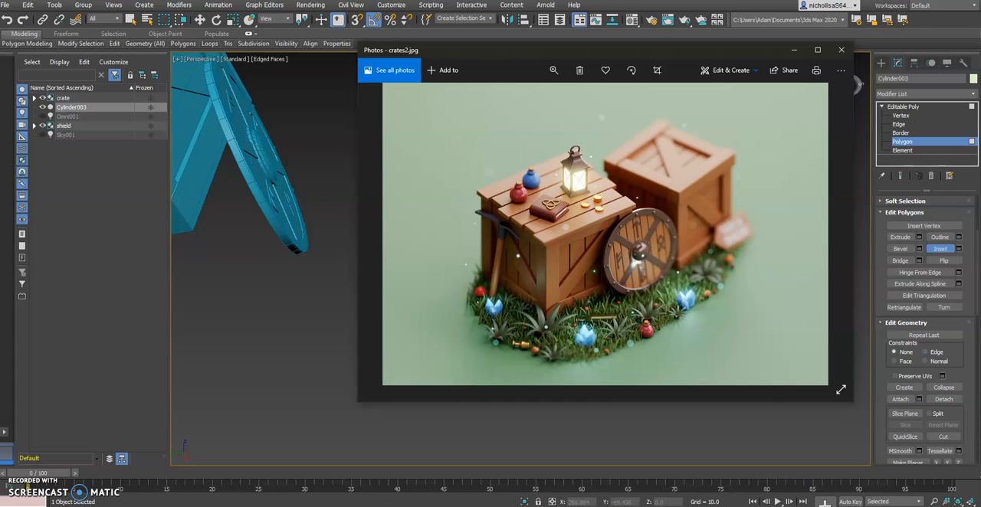
key(alt+Tab)
Extrude the collar's inset bottom face downward and lower its end to about Z -180 to form a long handle.
click(907, 239)
drag(520, 240, 521, 218)
right_click(607, 216)
alt+middle_drag(532, 258, 557, 238)
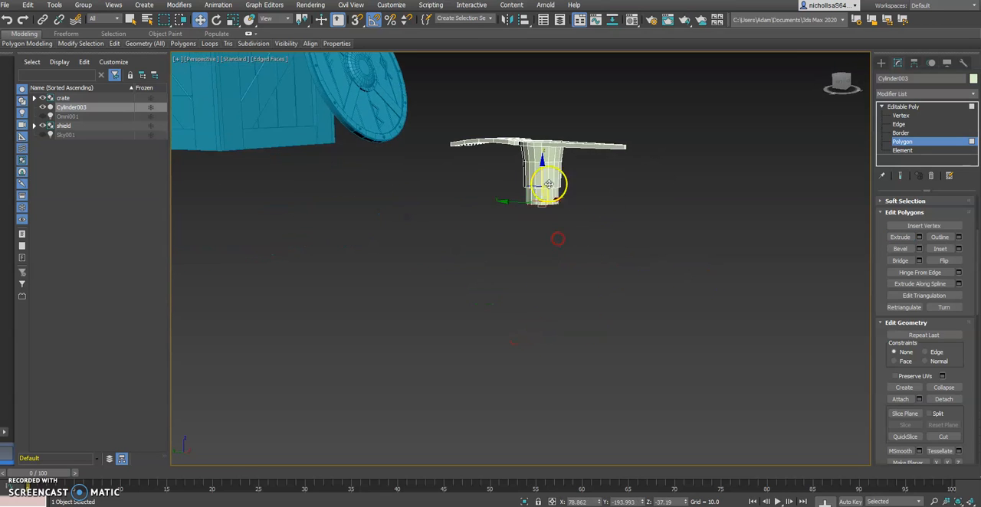
drag(541, 170, 541, 387)
alt+middle_drag(540, 387, 588, 330)
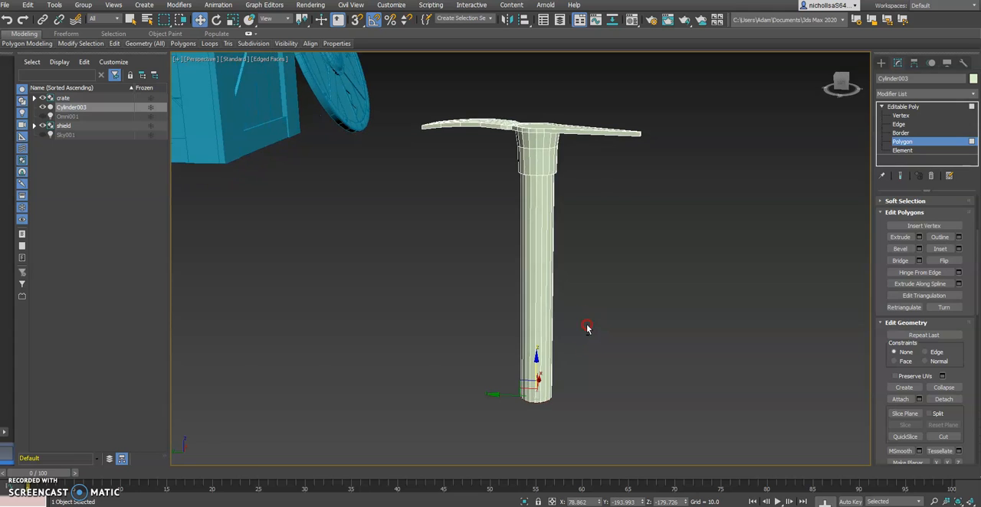
Adjust the handle's end to about Z -188.7 and compare its proportions with the crates2.jpg reference.
click(383, 506)
click(535, 401)
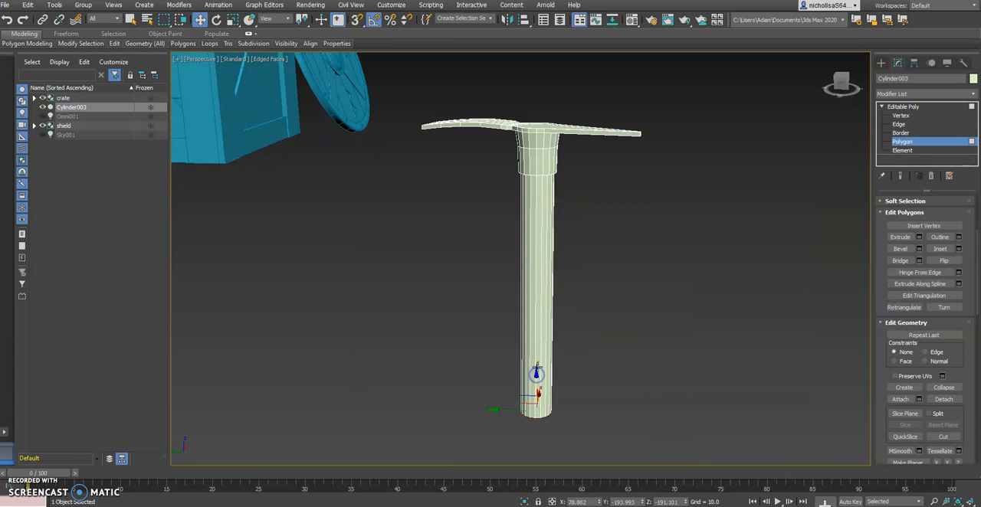
alt+middle_drag(538, 366, 544, 322)
alt+middle_drag(507, 349, 600, 352)
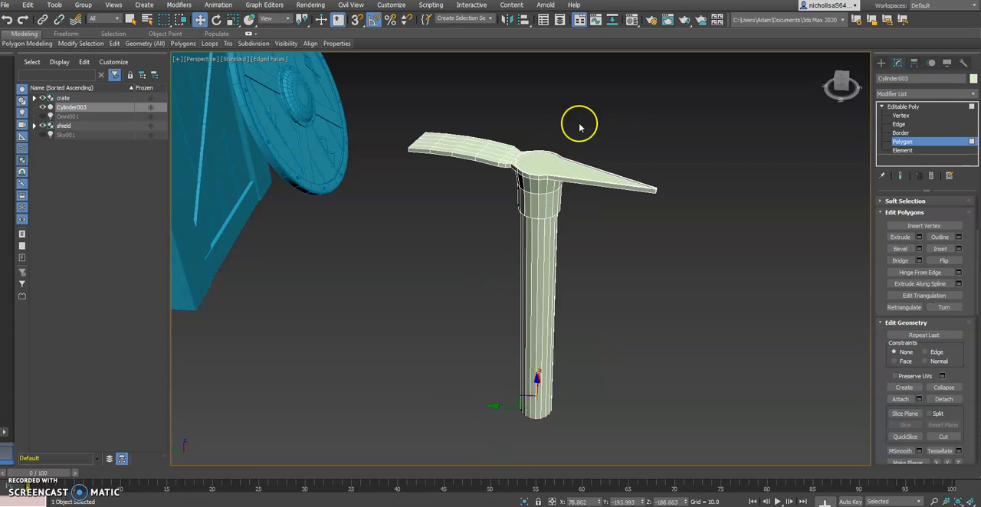
key(alt+Tab)
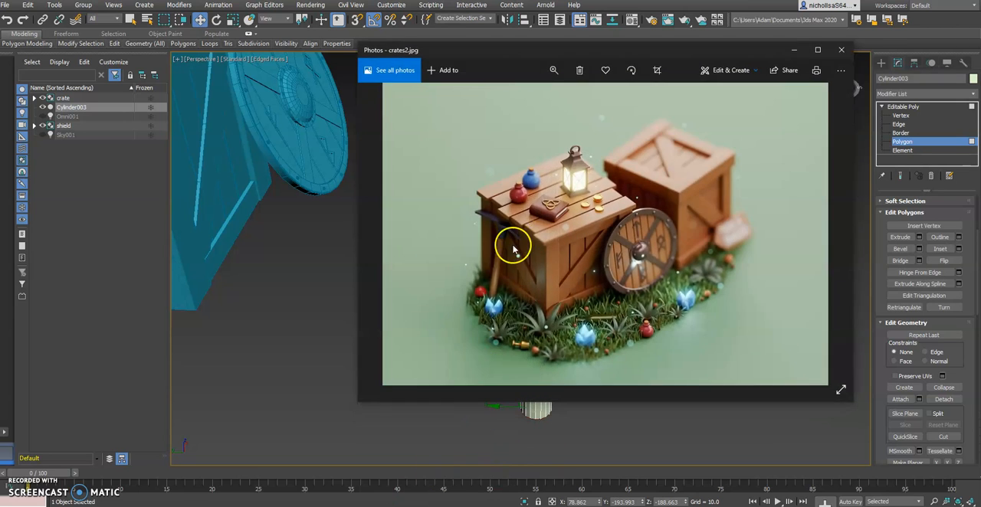
key(alt+Tab)
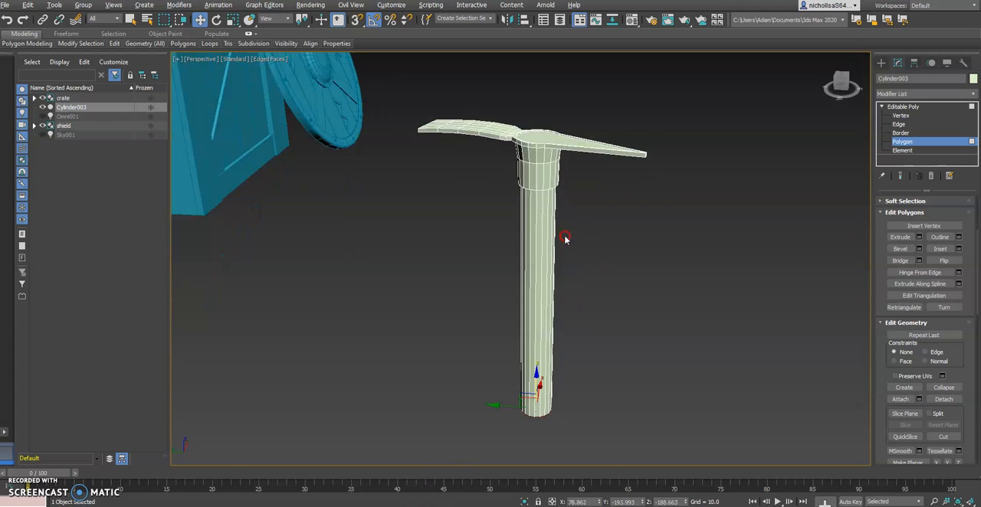
Undo the handle's moves and extrusion and the inset on the collar's bottom face.
key(ctrl+z)
key(ctrl+z)
key(ctrl+z)
alt+middle_drag(569, 240, 569, 177)
scroll(557, 173, up, 5)
key(ctrl+z)
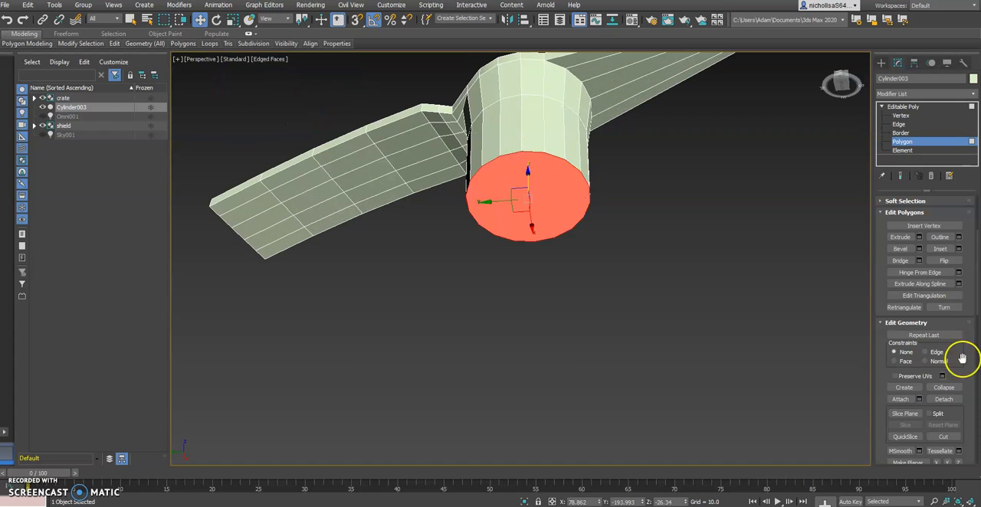
Try a thinner handle by insetting the collar's bottom face more widely, extruding it and pulling it far down.
click(939, 249)
mouse_move(541, 191)
mouse_down()
mouse_move(541, 206)
mouse_move(551, 183)
mouse_up()
click(900, 237)
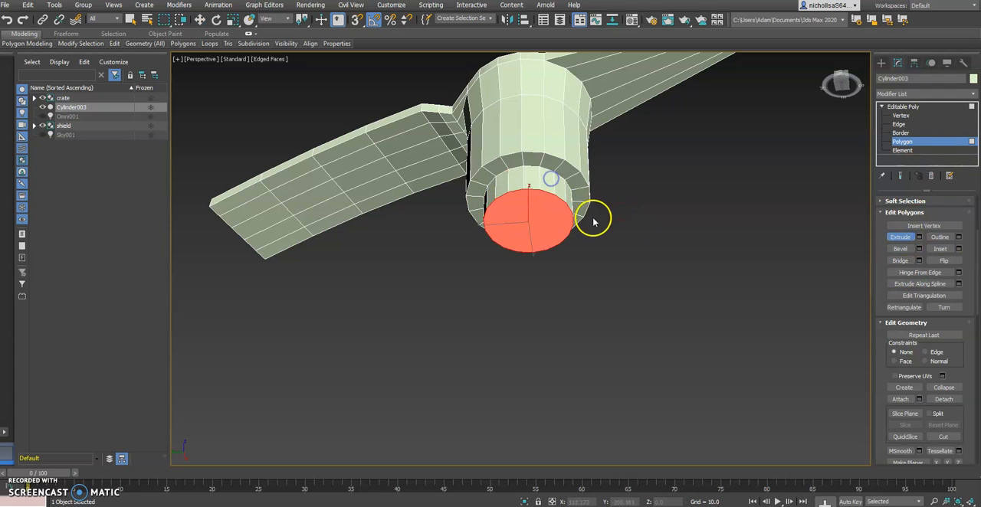
key(w)
scroll(554, 239, down, 6)
drag(544, 227, 545, 394)
alt+middle_drag(573, 338, 527, 254)
scroll(552, 233, up, 5)
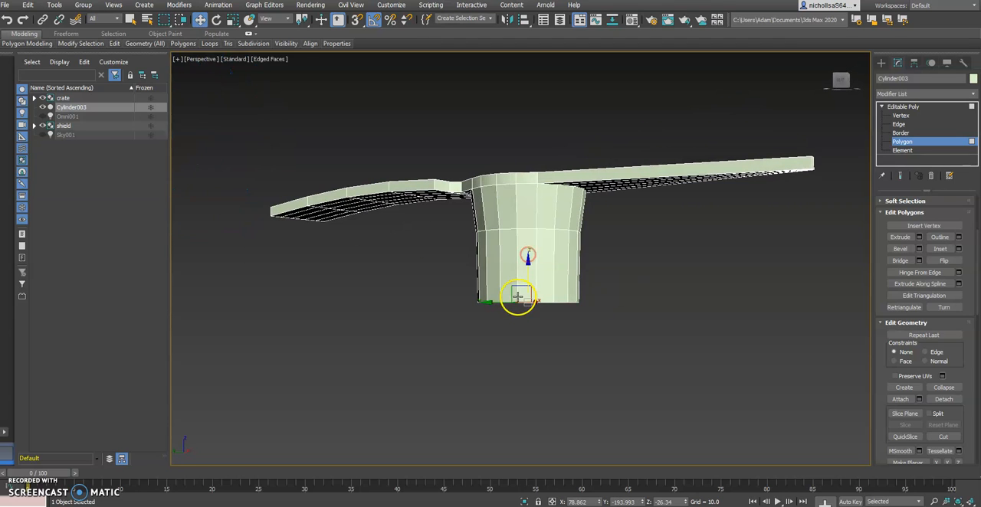
Select the polygons of the collar's lower band and scale them uniformly to about 92%.
mouse_move(577, 282)
alt+middle_down()
mouse_move(534, 311)
mouse_move(569, 290)
alt+middle_up()
mouse_move(620, 271)
alt+middle_down()
mouse_move(615, 258)
mouse_move(617, 268)
alt+middle_up()
drag(618, 270, 653, 262)
alt+middle_drag(422, 283, 476, 318)
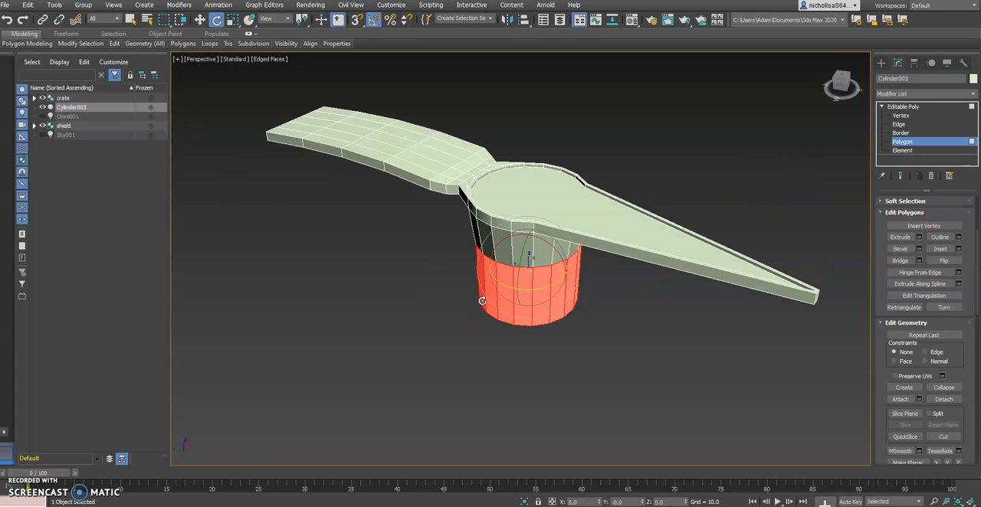
key(r)
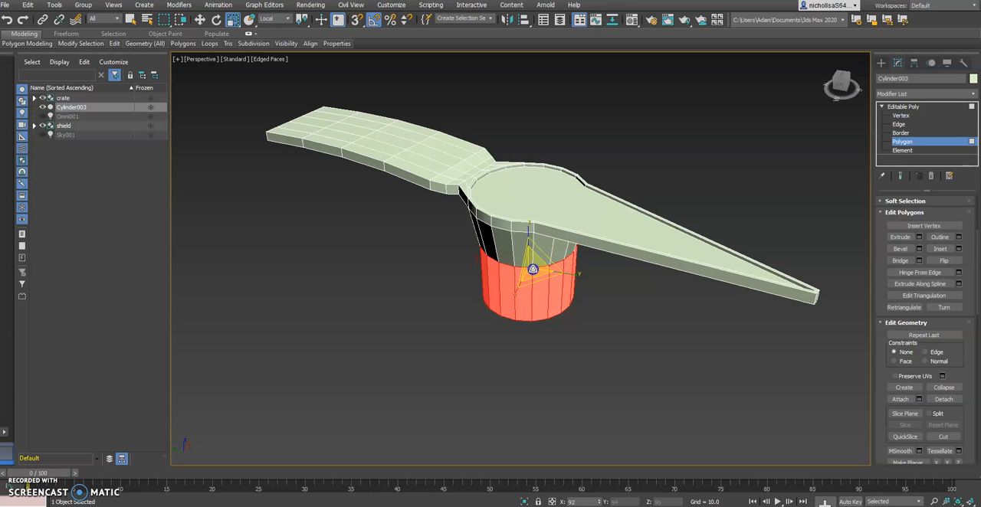
key(w)
Select the bottom face of the narrowed collar and inset it slightly.
alt+middle_drag(534, 272, 633, 296)
click(634, 295)
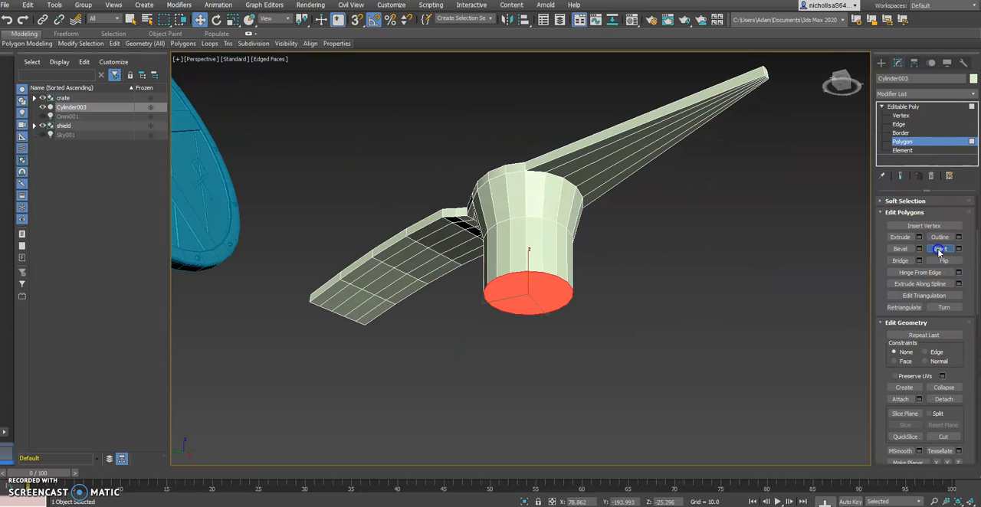
click(939, 249)
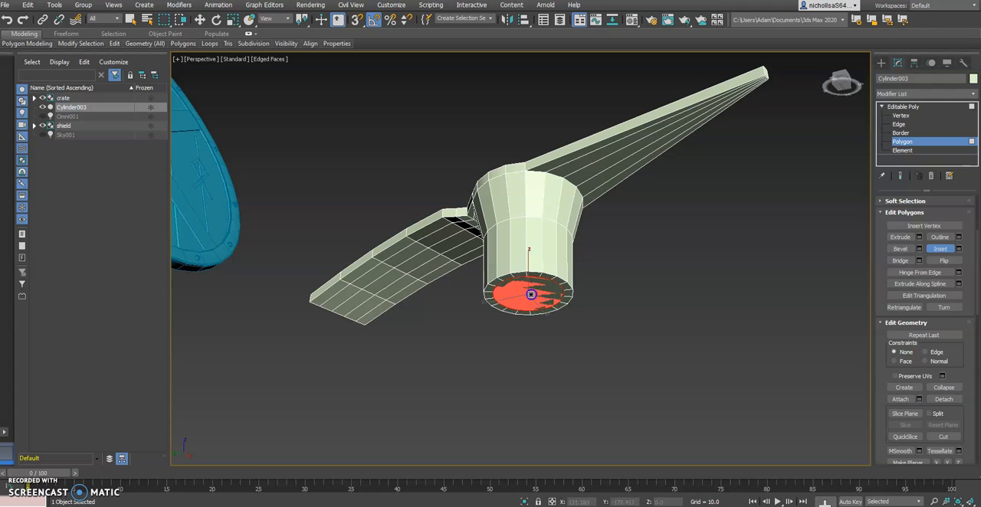
alt+middle_drag(534, 300, 664, 307)
Extrude the inset bottom face downward, lower its end to about Z -157.8 as the handle, and compare with crates2.jpg.
click(900, 237)
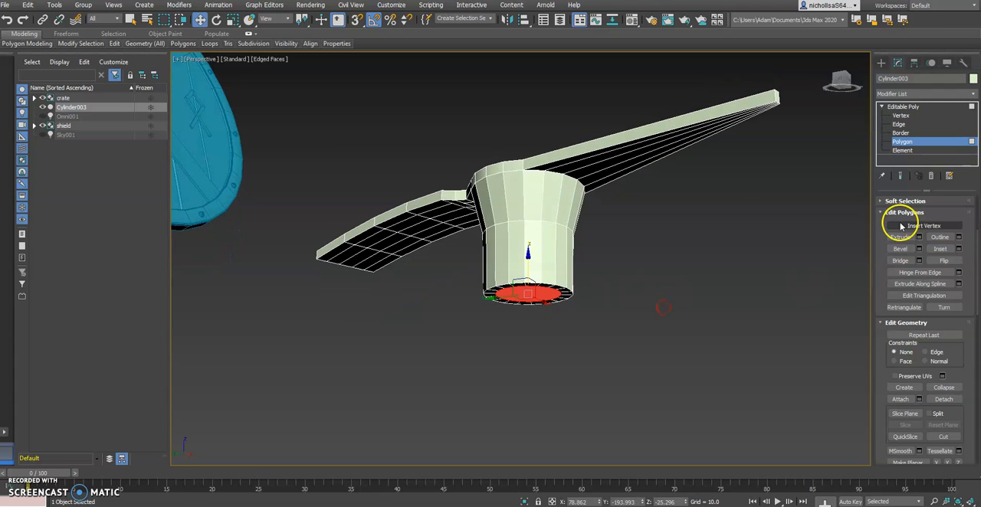
drag(513, 296, 533, 271)
key(w)
alt+middle_drag(533, 271, 540, 297)
scroll(541, 297, down, 5)
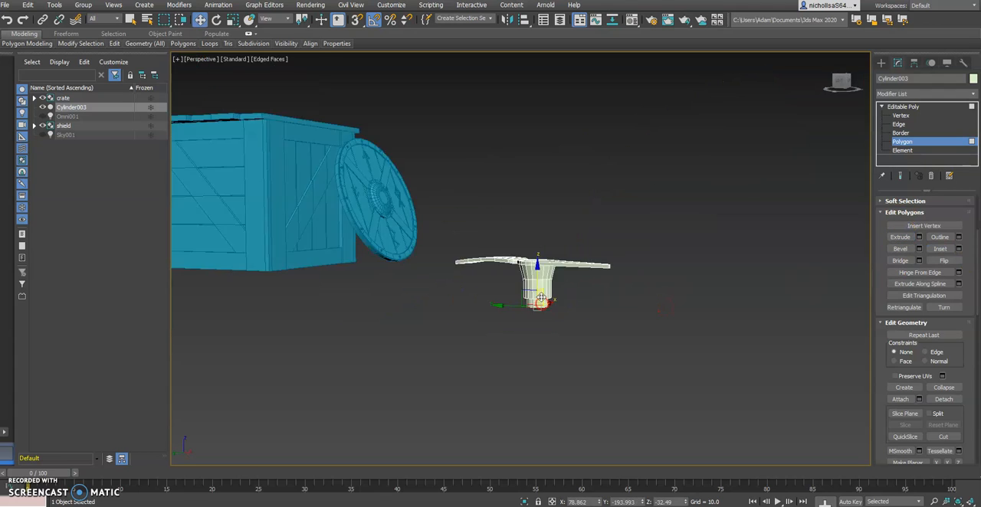
drag(536, 268, 537, 406)
alt+middle_drag(536, 406, 521, 324)
drag(521, 324, 524, 348)
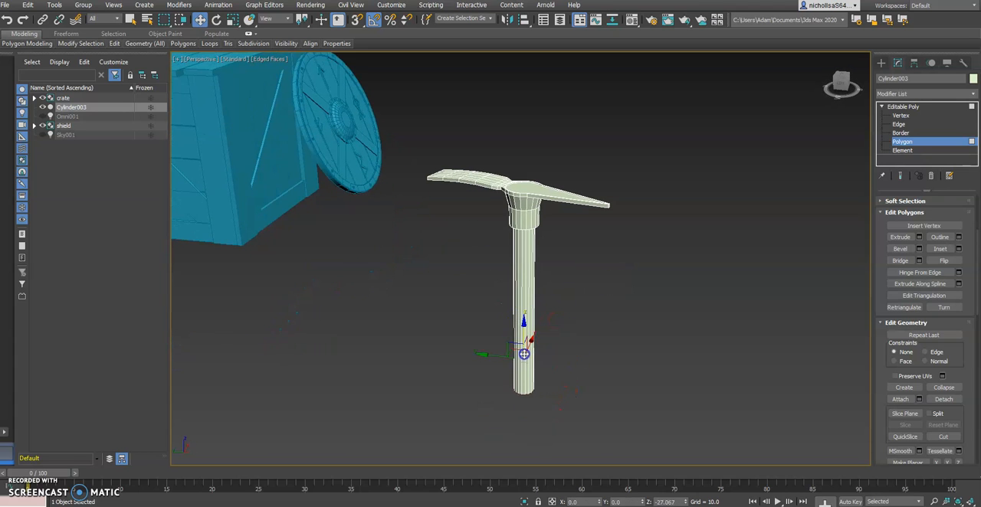
key(alt+Tab)
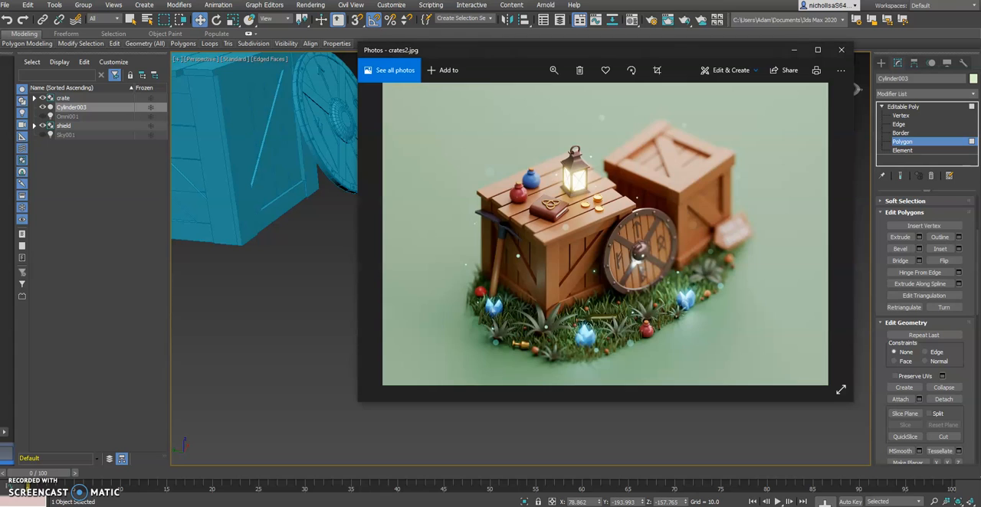
key(alt+Tab)
Select the outer edge loop around the collar's bottom rim and apply a small multi-segment Chamfer to it.
alt+middle_drag(565, 278, 524, 256)
alt+middle_drag(531, 184, 521, 257)
scroll(519, 237, up, 3)
click(897, 124)
scroll(529, 277, up, 2)
click(514, 274)
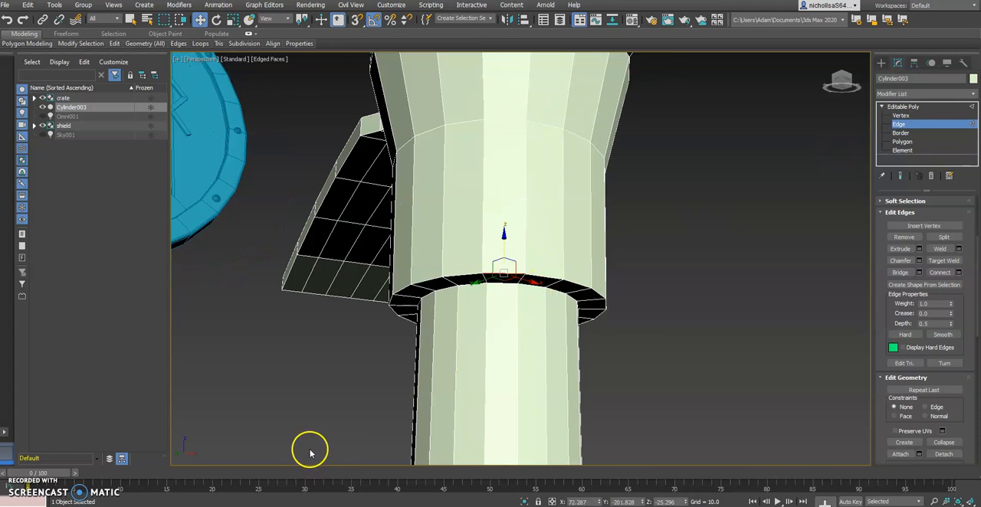
double_click(532, 275)
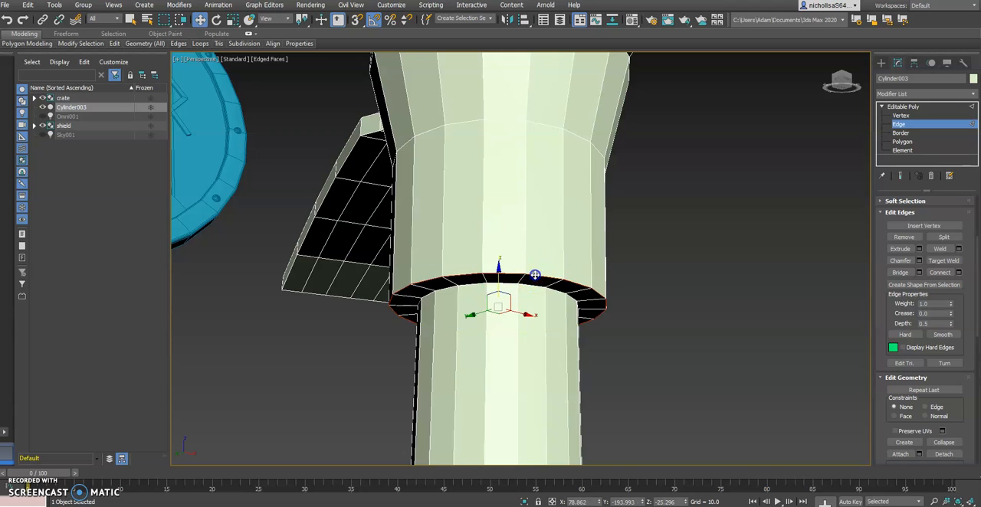
alt+middle_drag(512, 268, 540, 285)
shift+click(550, 277)
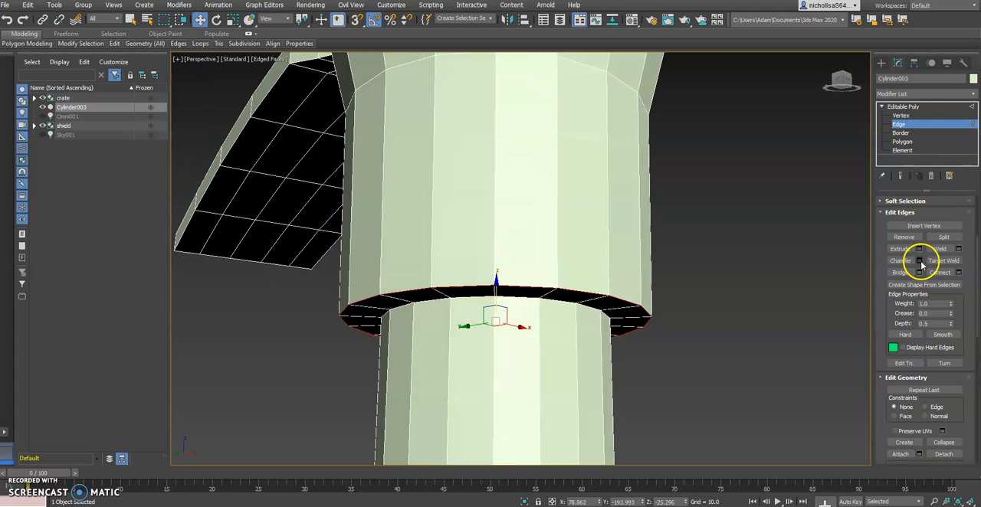
drag(529, 279, 530, 290)
click(530, 295)
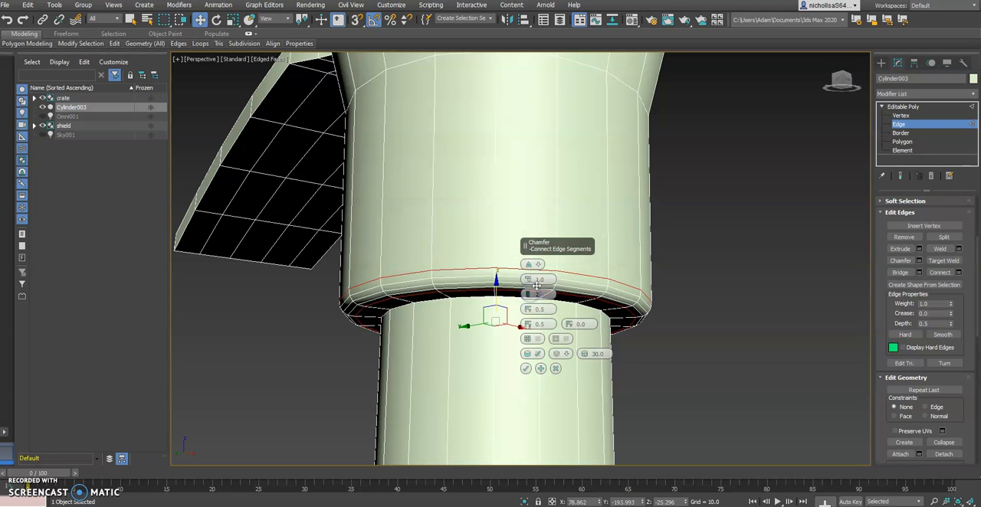
drag(531, 277, 529, 274)
click(525, 369)
Return to polygon editing, examine the lower end of the handle and compare it with crates2.jpg.
alt+middle_drag(551, 245, 481, 253)
scroll(569, 286, down, 4)
click(652, 341)
scroll(518, 223, down, 3)
click(906, 143)
alt+middle_drag(556, 280, 527, 282)
alt+middle_drag(514, 323, 512, 377)
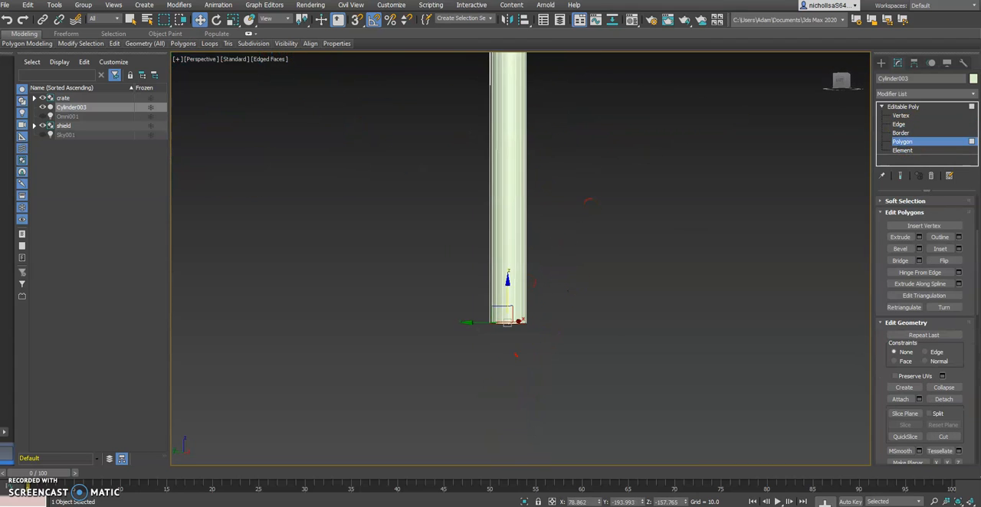
key(super+d)
key(super+d)
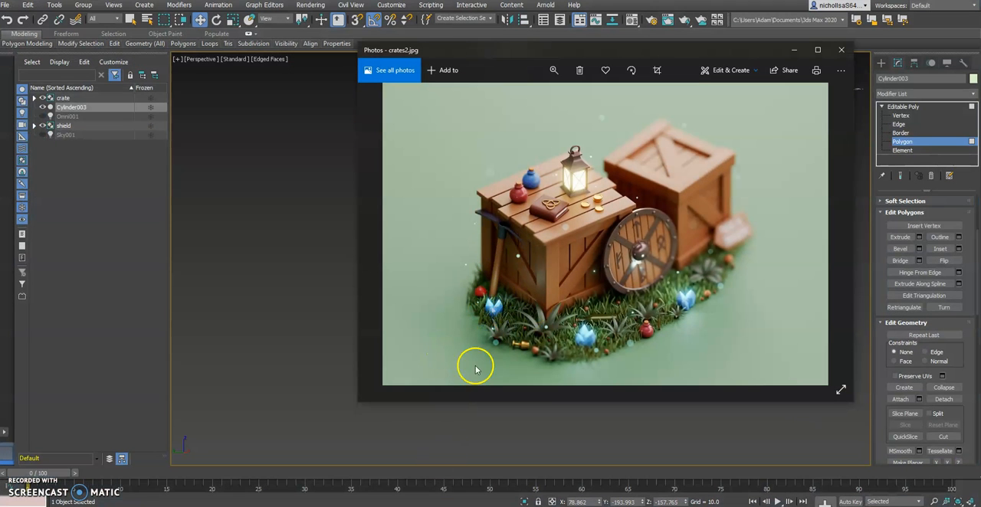
key(alt+Tab)
Widen the handle's bottom end face along its local X and Y axes, scaling Y to about 117%.
alt+middle_drag(602, 244, 526, 320)
scroll(545, 285, down, 3)
key(r)
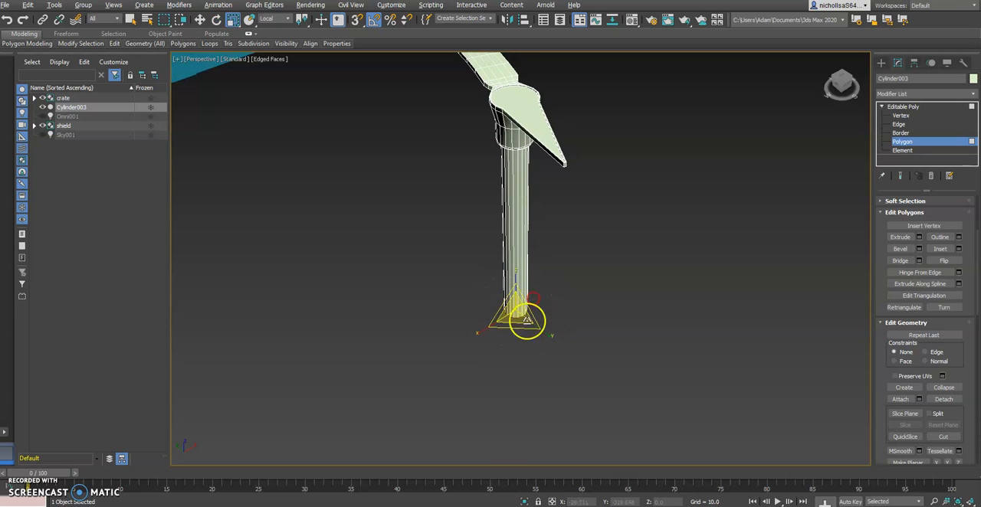
click(482, 330)
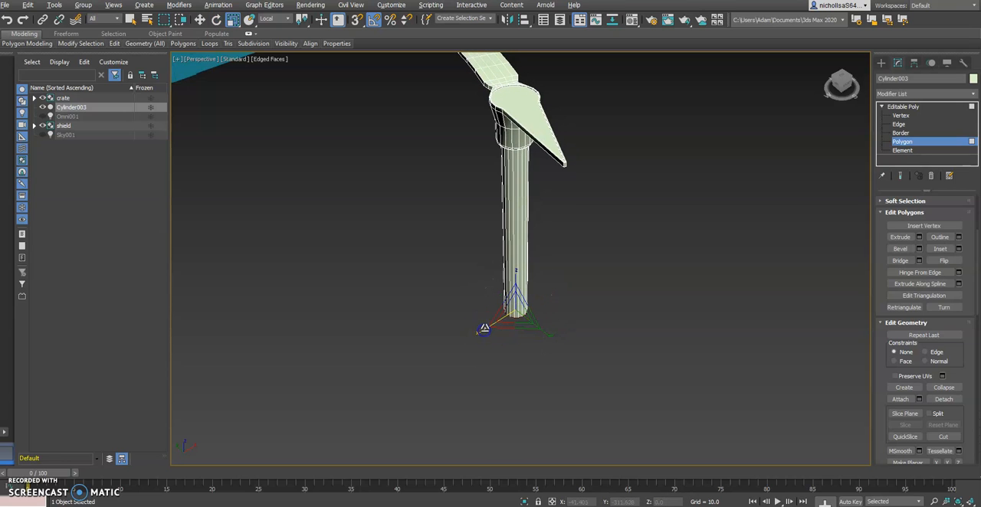
drag(550, 337, 553, 341)
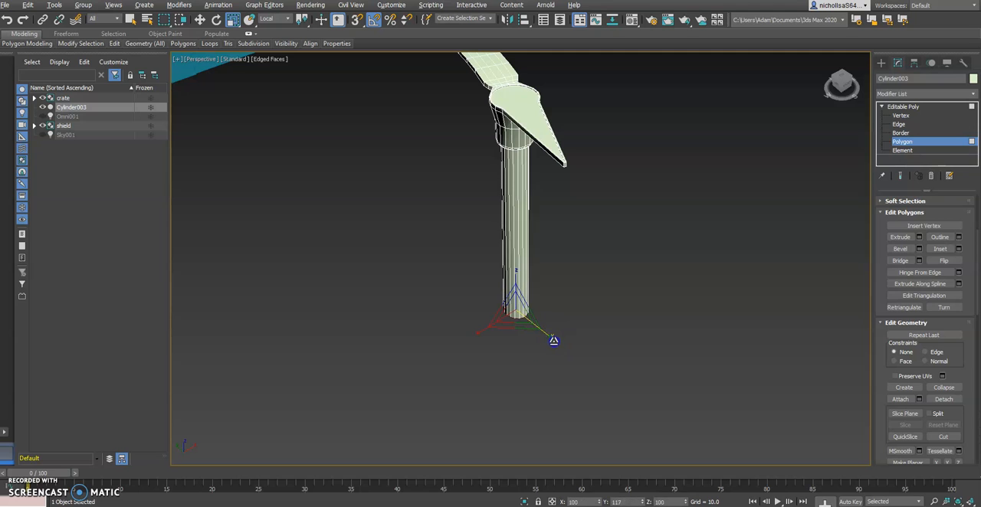
alt+middle_drag(553, 341, 546, 228)
Leave polygon editing and change the pickaxe's object colour to the blue used for the crate and shield.
scroll(652, 271, down, 5)
mouse_move(652, 271)
alt+middle_down()
mouse_move(685, 259)
mouse_move(651, 237)
mouse_move(666, 268)
alt+middle_up()
click(904, 106)
mouse_move(580, 240)
alt+middle_down()
mouse_move(587, 225)
mouse_move(594, 230)
alt+middle_up()
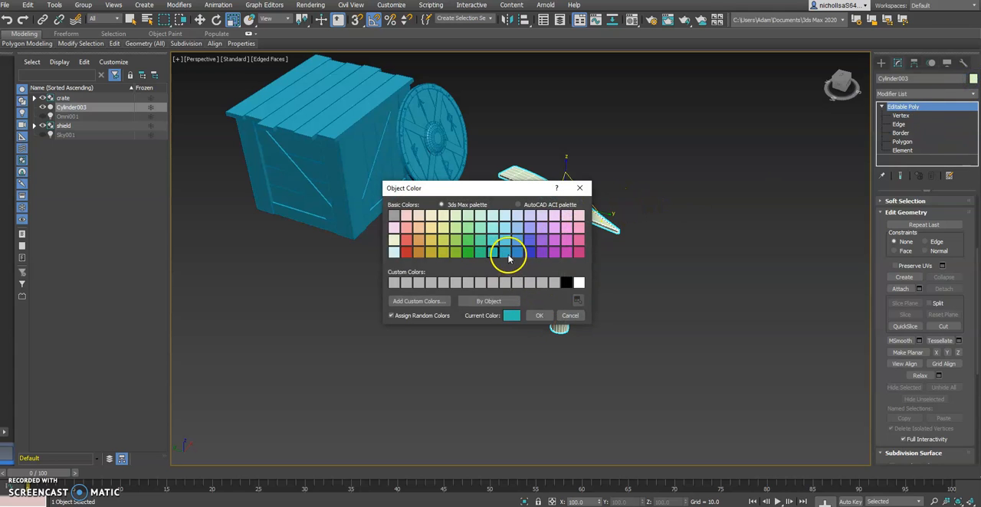
click(540, 316)
Move the whole pickaxe to the open side of the crate opposite the shield, at about X -95.5, Y -15.9, Z 131.7.
alt+middle_drag(470, 290, 486, 291)
key(w)
alt+middle_drag(558, 296, 562, 261)
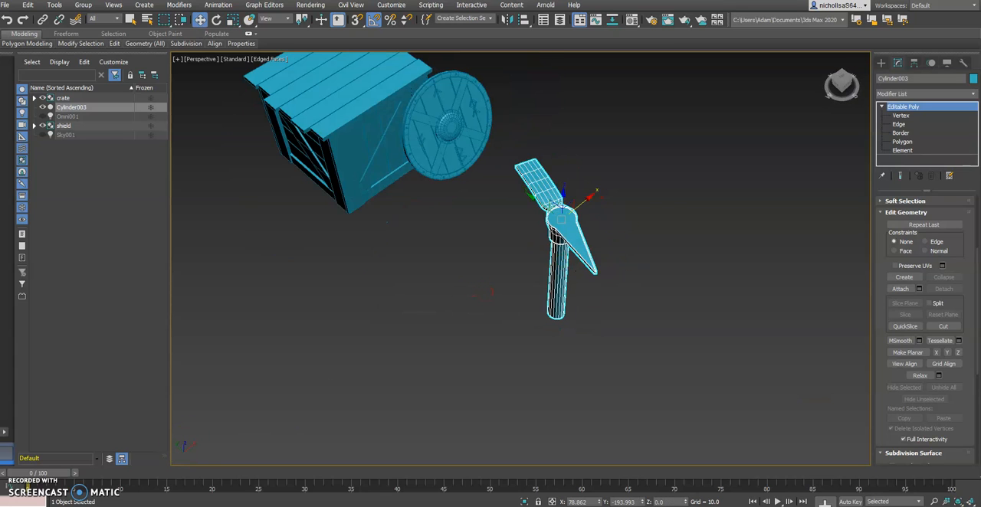
key(alt+w)
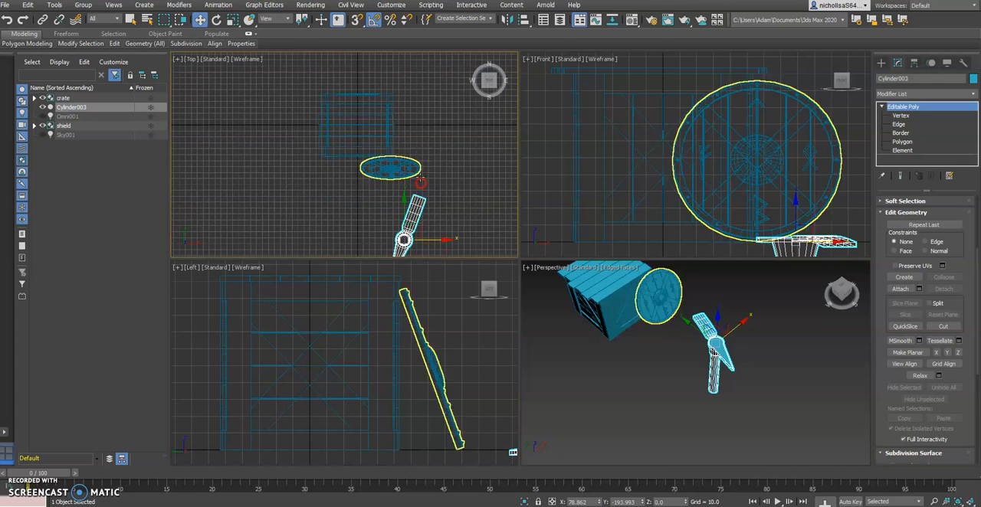
drag(422, 227, 318, 122)
middle_drag(376, 340, 386, 331)
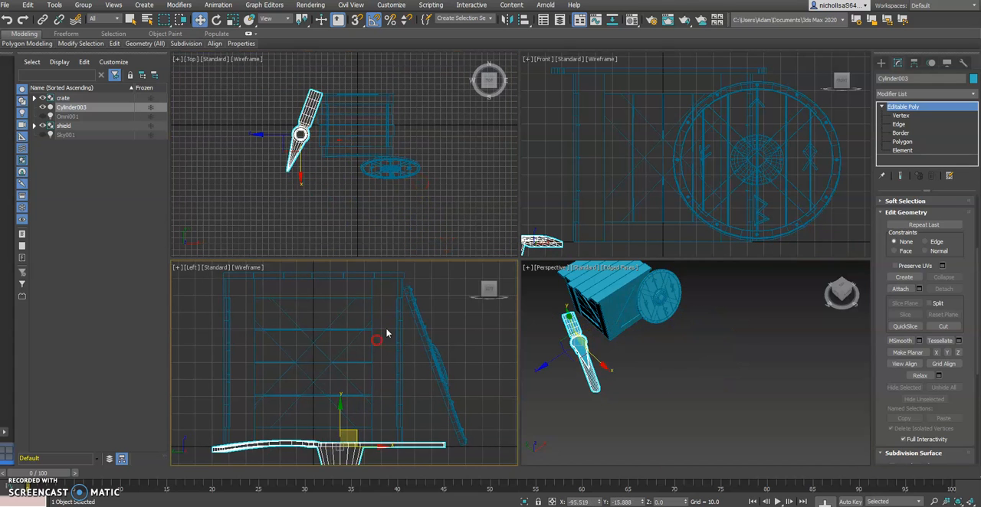
scroll(386, 334, down, 4)
drag(365, 358, 363, 249)
alt+middle_drag(383, 366, 381, 373)
Set the Orthographic viewport back to the Left view, showing the whole pickaxe and crate.
click(193, 268)
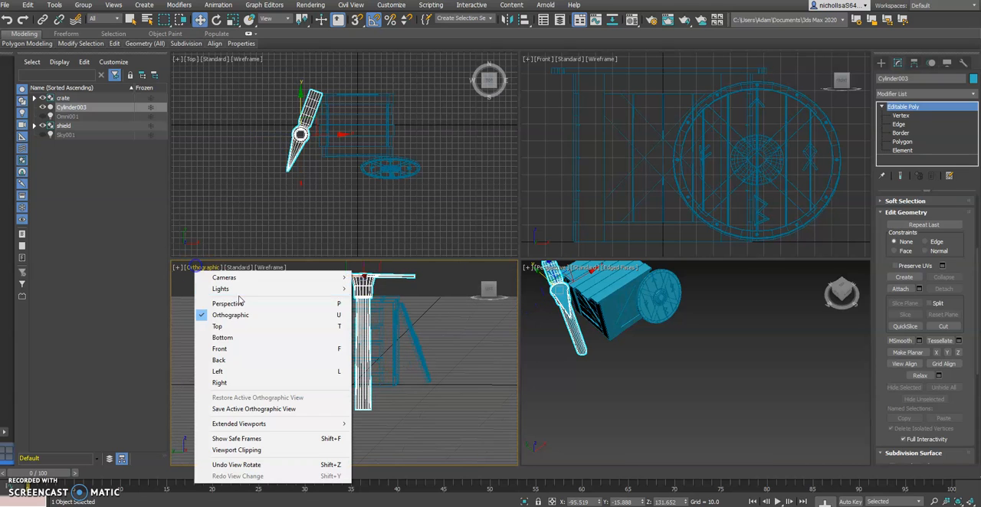
click(224, 349)
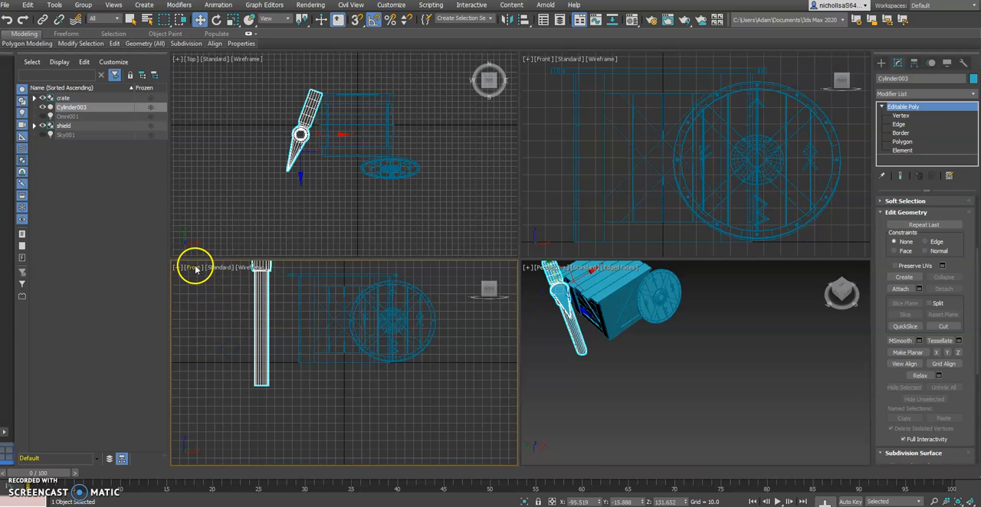
click(195, 269)
click(237, 373)
scroll(352, 349, down, 4)
middle_drag(367, 360, 343, 360)
alt+middle_drag(668, 366, 743, 344)
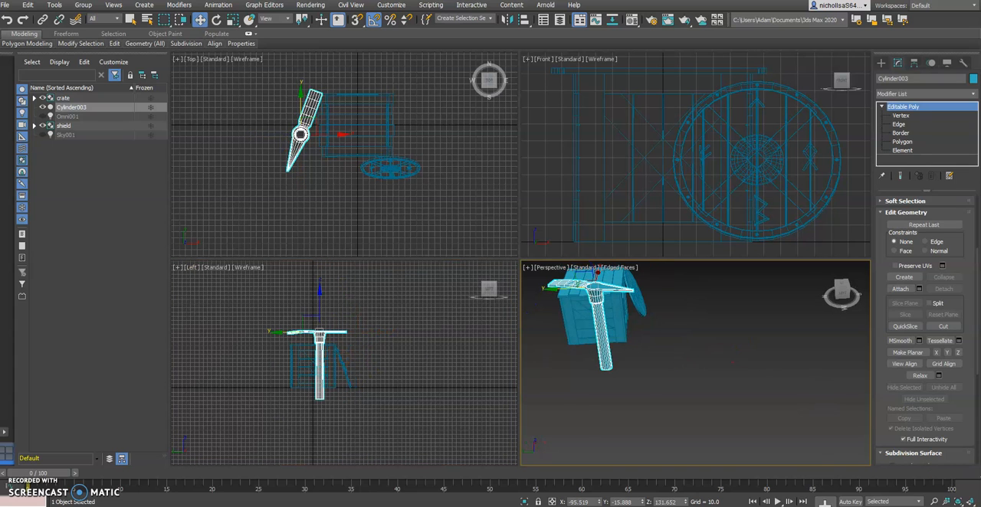
Compare the pickaxe's size with crates2.jpg and scale the whole pickaxe down uniformly.
key(alt+w)
alt+middle_drag(488, 326, 470, 302)
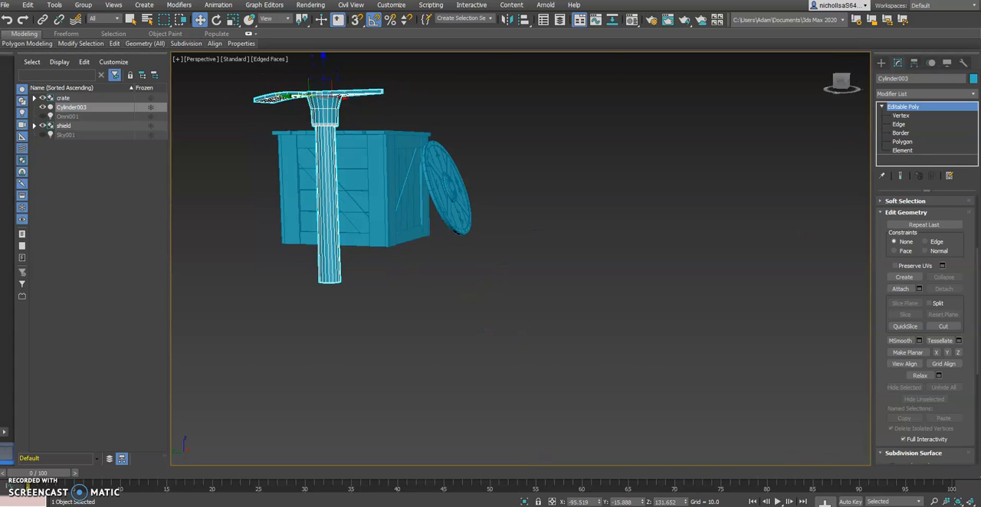
key(alt+Tab)
alt+middle_drag(265, 308, 308, 332)
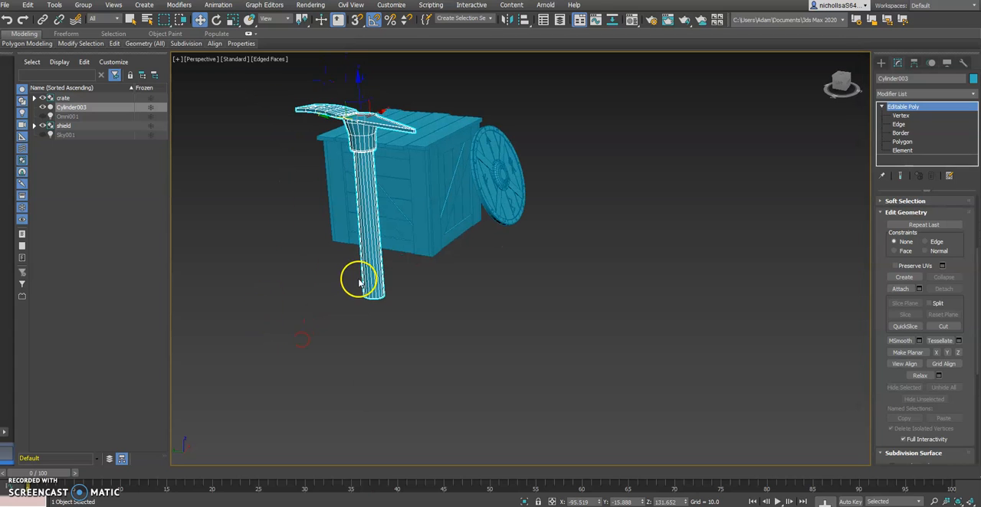
key(e)
key(r)
alt+middle_drag(641, 156, 424, 176)
drag(363, 123, 358, 162)
key(w)
alt+middle_drag(358, 163, 418, 154)
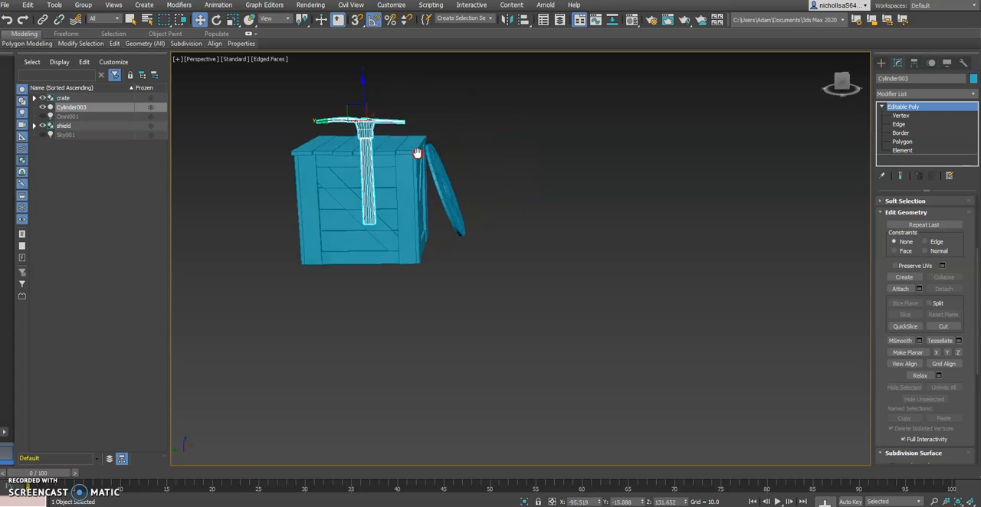
Move the shrunken pickaxe against the crate's side at about X -59.5 and Z 89.4.
drag(364, 92, 372, 219)
alt+middle_drag(373, 219, 292, 219)
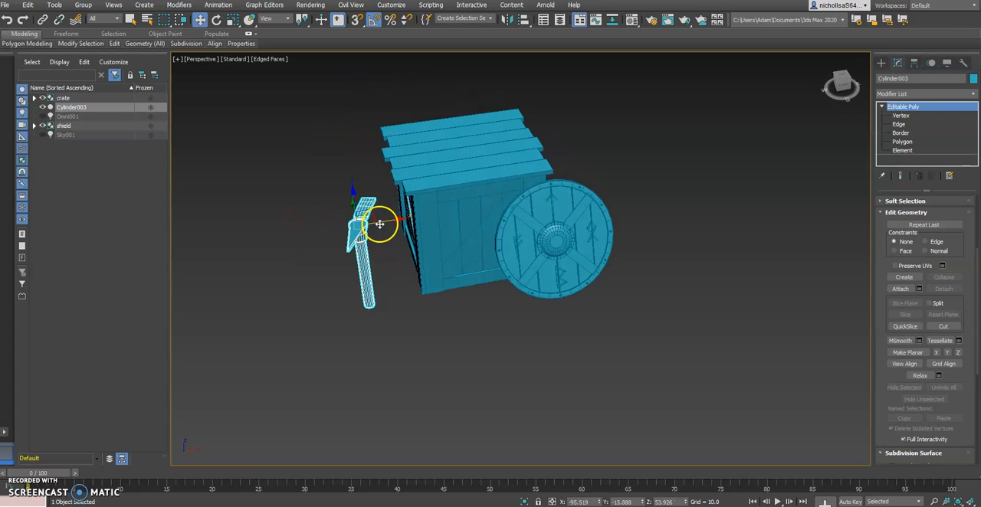
drag(380, 224, 421, 218)
alt+middle_drag(423, 219, 526, 187)
drag(411, 182, 411, 132)
alt+middle_drag(444, 191, 589, 279)
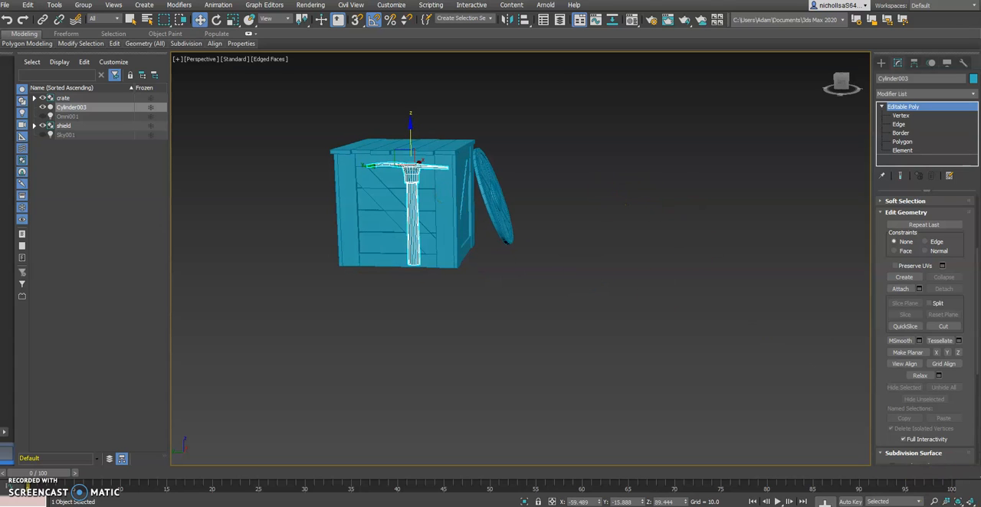
Lower the pickaxe in the Front view to about Z 85.4.
key(alt+w)
middle_drag(607, 196, 640, 200)
drag(597, 73, 597, 78)
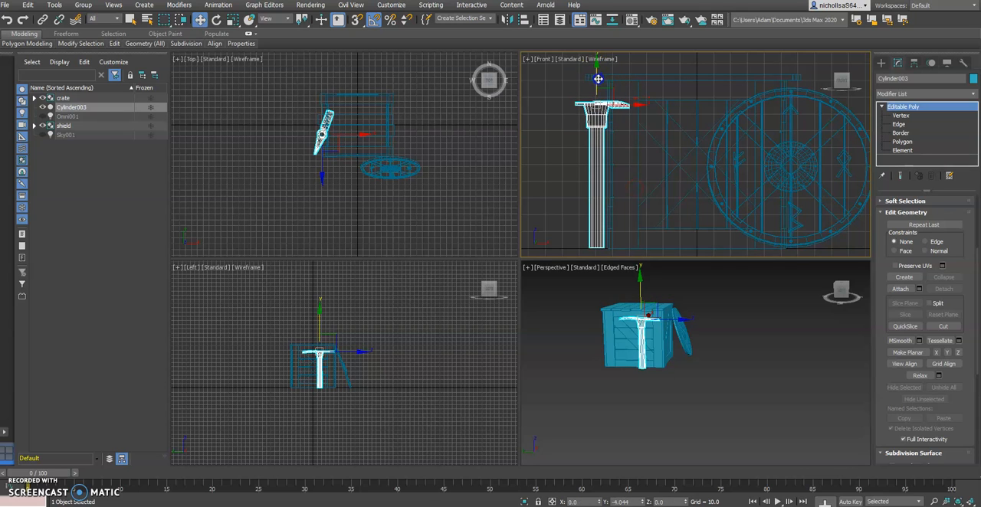
Lengthen the handle by pulling its bottom end vertices down to about Z -16.5, then exit vertex editing.
click(907, 116)
middle_drag(655, 195, 663, 159)
drag(580, 192, 629, 224)
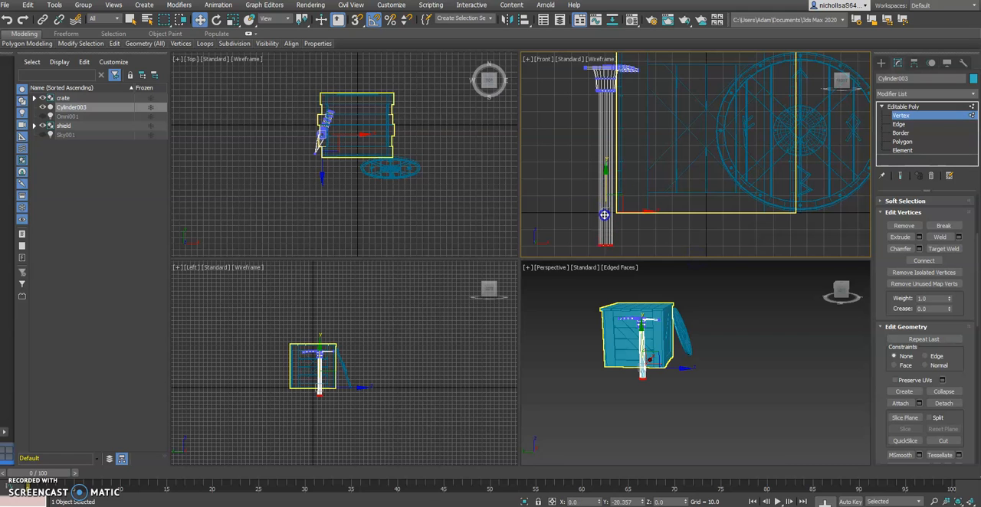
drag(606, 216, 606, 214)
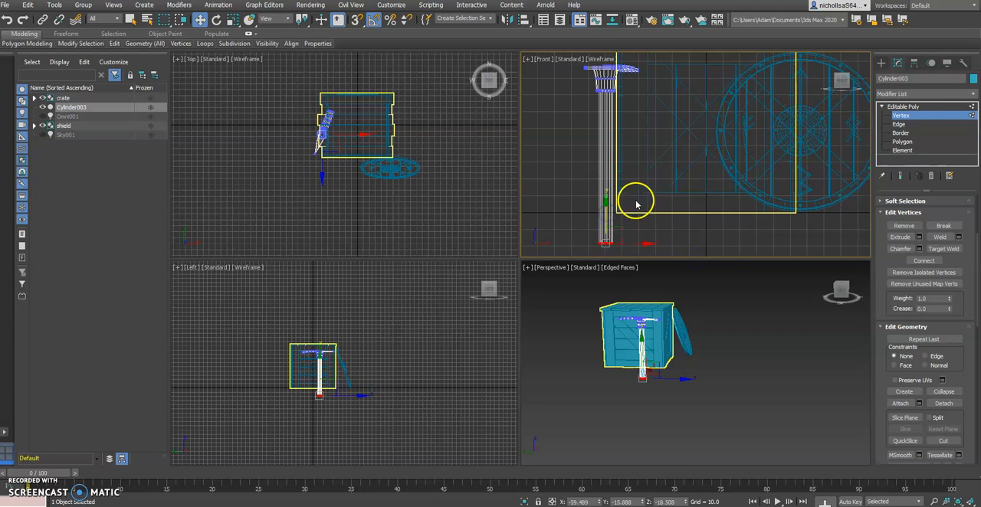
click(928, 107)
Scale the lengthened pickaxe down slightly and place it beside the crate at about X -90.0 and Z 88.7.
mouse_move(640, 134)
middle_down()
mouse_move(656, 138)
mouse_move(642, 120)
mouse_move(641, 147)
middle_up()
scroll(654, 135, down, 3)
drag(624, 91, 626, 67)
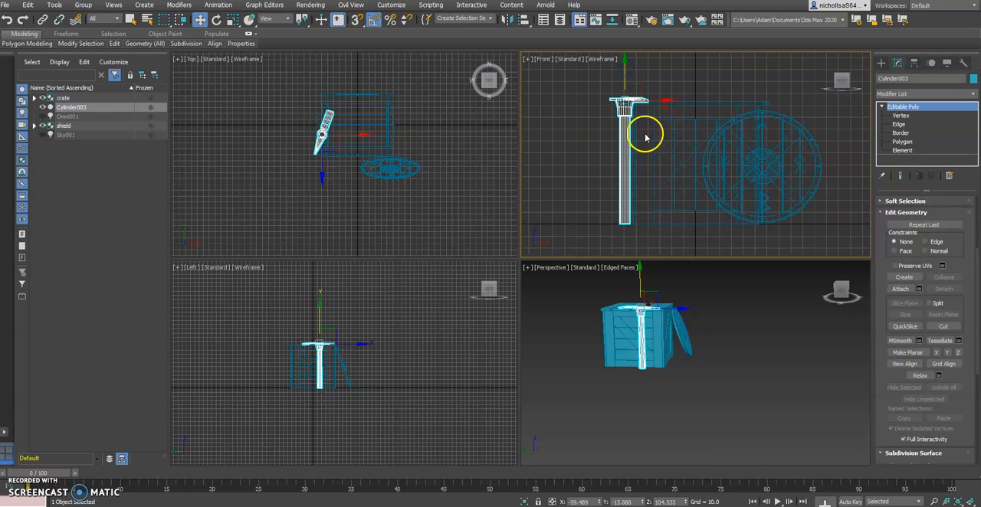
drag(628, 102, 588, 119)
key(w)
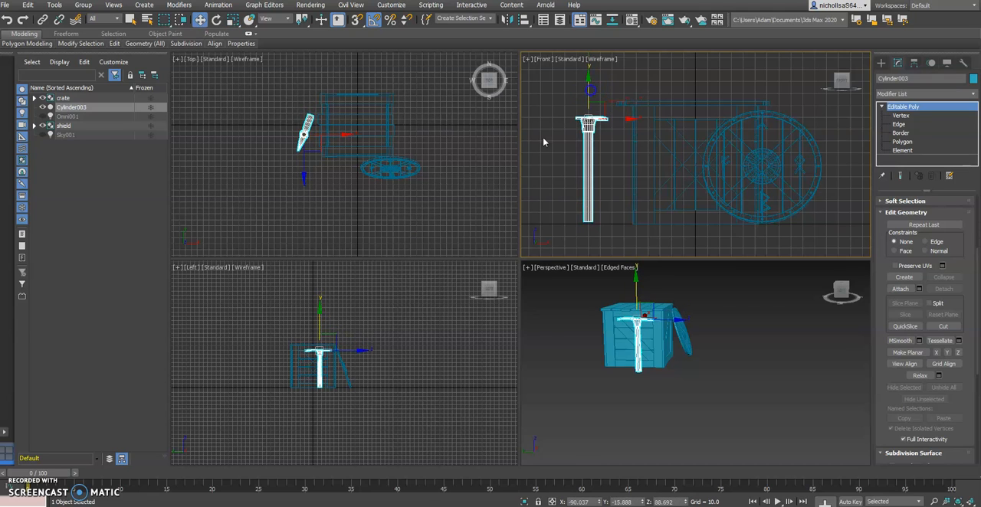
Check the pose in crates2.jpg and rotate the pickaxe so its head runs parallel to the crate's side.
right_click(575, 350)
key(alt+w)
alt+middle_drag(541, 312, 460, 319)
drag(427, 185, 442, 182)
alt+middle_drag(433, 222, 437, 258)
scroll(408, 216, up, 3)
key(alt+Tab)
Tilt the pickaxe so its head leans toward the crate, and check the angle against crates2.jpg.
key(alt+Tab)
key(e)
drag(396, 251, 408, 252)
key(w)
alt+middle_drag(416, 281, 458, 218)
key(e)
drag(429, 136, 434, 134)
key(alt+Tab)
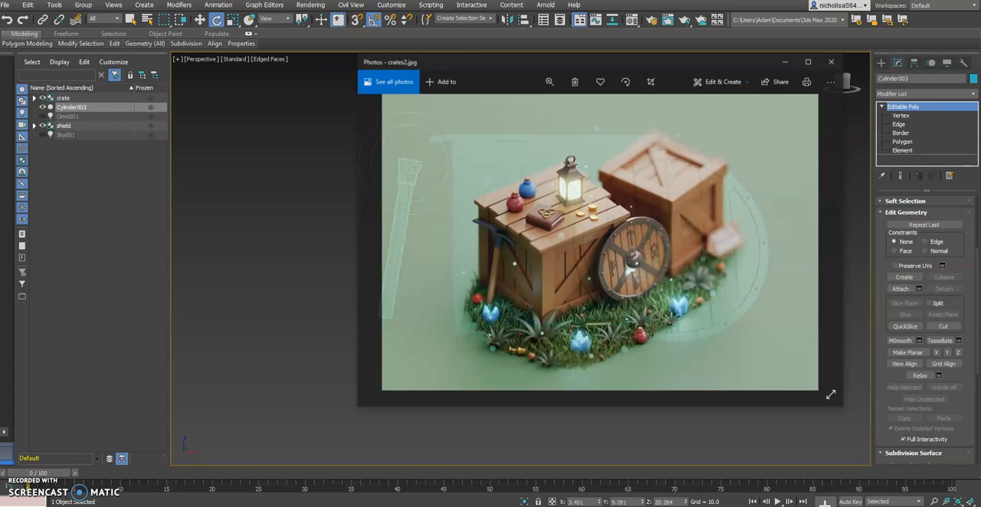
key(alt+Tab)
Move the tilted pickaxe toward the crate's side to about X -60.9.
key(w)
drag(450, 164, 472, 162)
alt+middle_drag(472, 162, 588, 255)
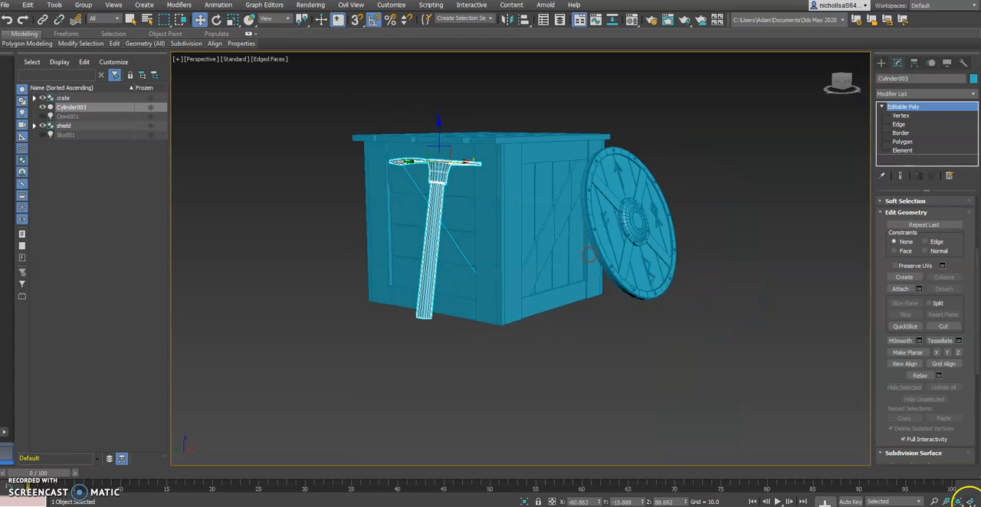
Fine-tune the pickaxe's position in the Front view to about X -59.2 and Z 86.2, close to the crate.
key(alt+w)
scroll(615, 217, up, 3)
scroll(631, 207, down, 1)
middle_drag(631, 205, 628, 218)
drag(635, 66, 639, 67)
middle_drag(666, 117, 657, 157)
scroll(636, 151, up, 10)
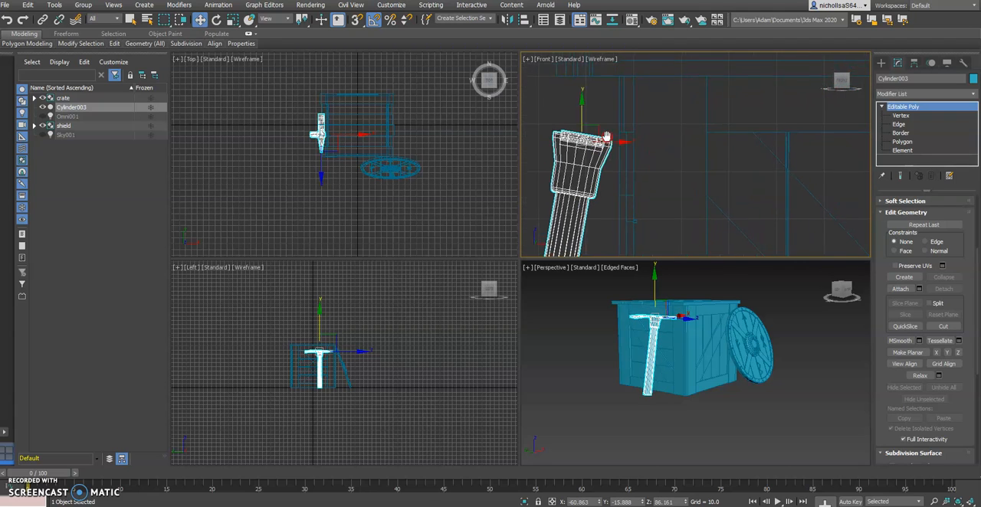
scroll(615, 146, up, 3)
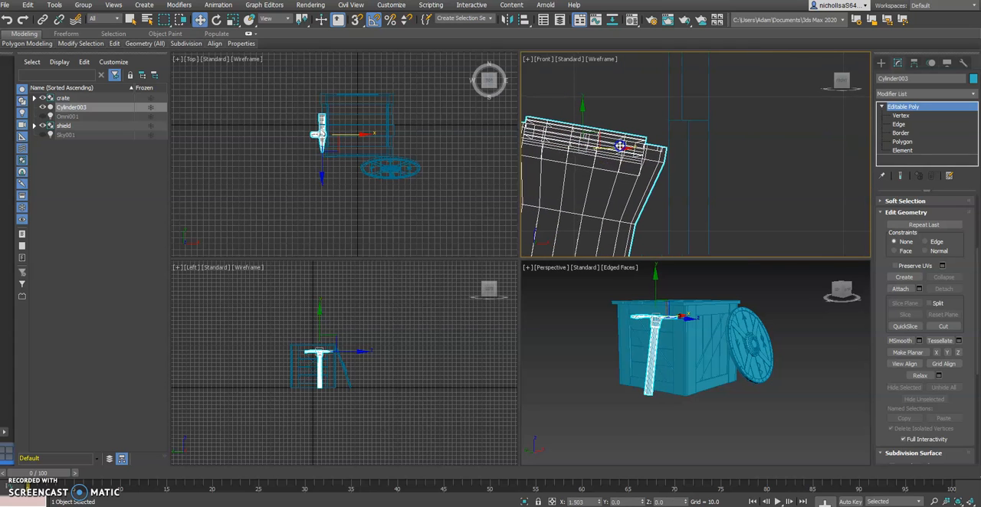
click(711, 310)
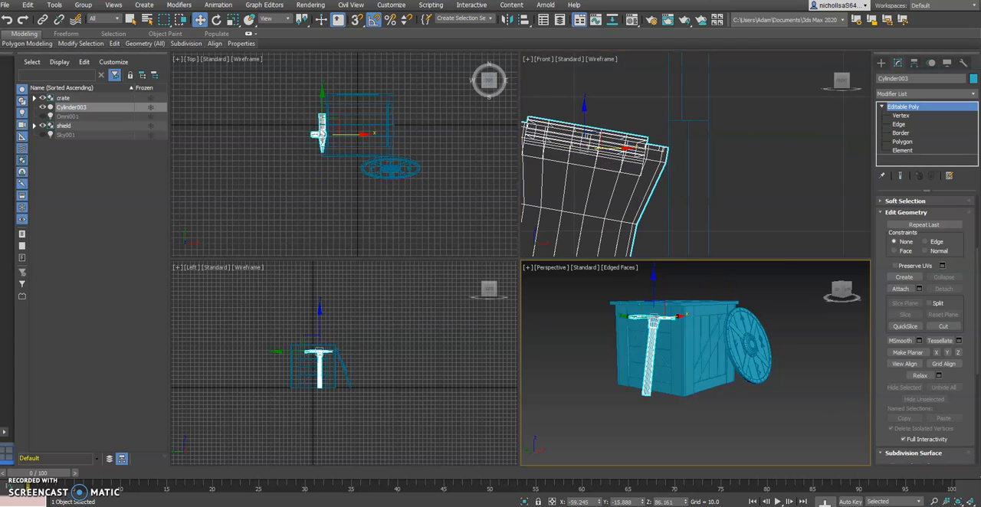
Deselect the pickaxe and display the maximized Perspective view in High Quality shading without edged faces.
key(alt+w)
click(643, 401)
alt+middle_drag(647, 329, 634, 343)
click(235, 59)
click(268, 83)
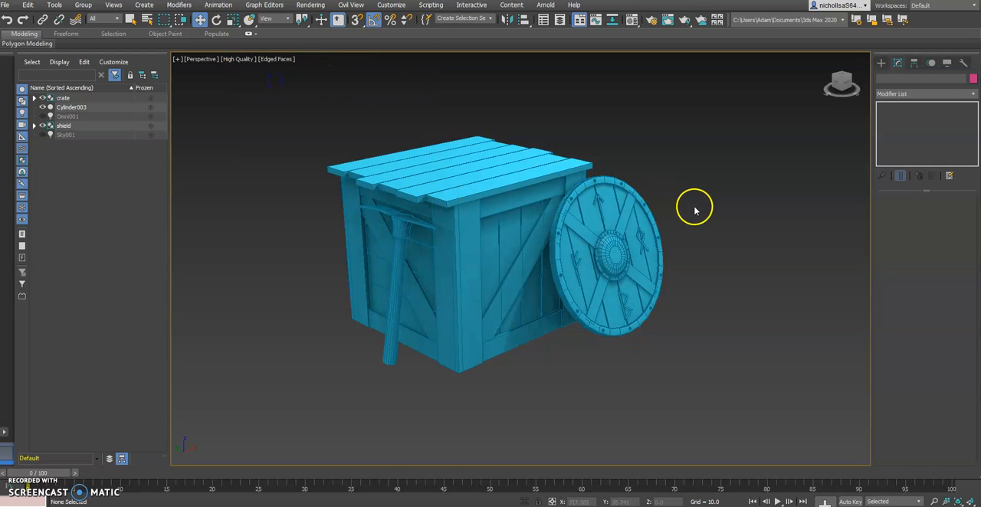
middle_drag(692, 202, 708, 210)
click(271, 60)
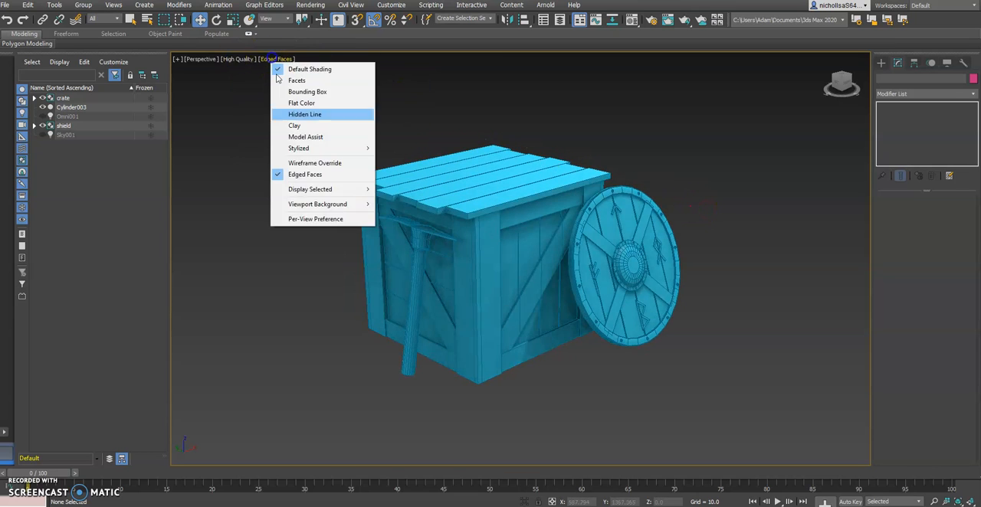
click(318, 174)
middle_drag(667, 181, 670, 194)
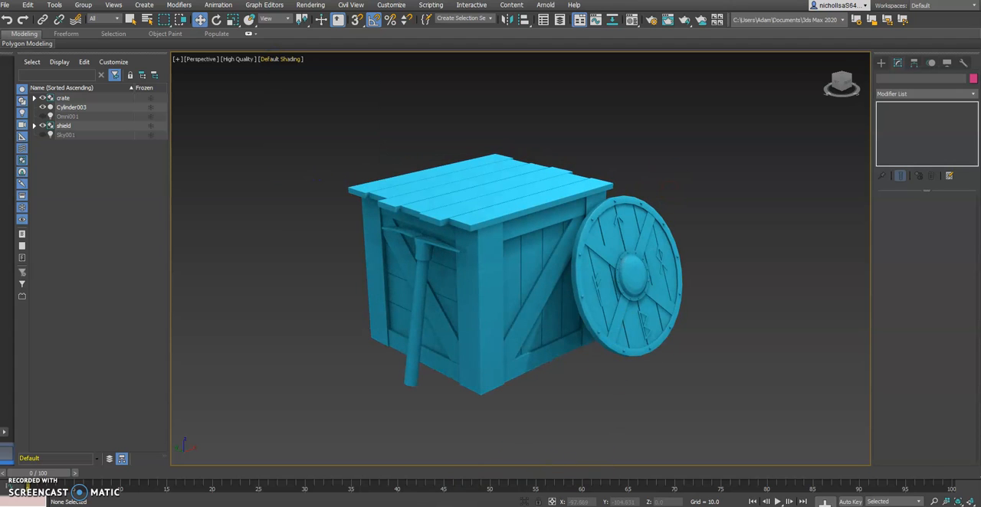
Compare the finished crate, shield and pickaxe arrangement with crates2.jpg.
key(alt+Tab)
key(alt+Tab)
key(alt+Tab)
key(alt+Tab)
middle_drag(600, 267, 607, 272)
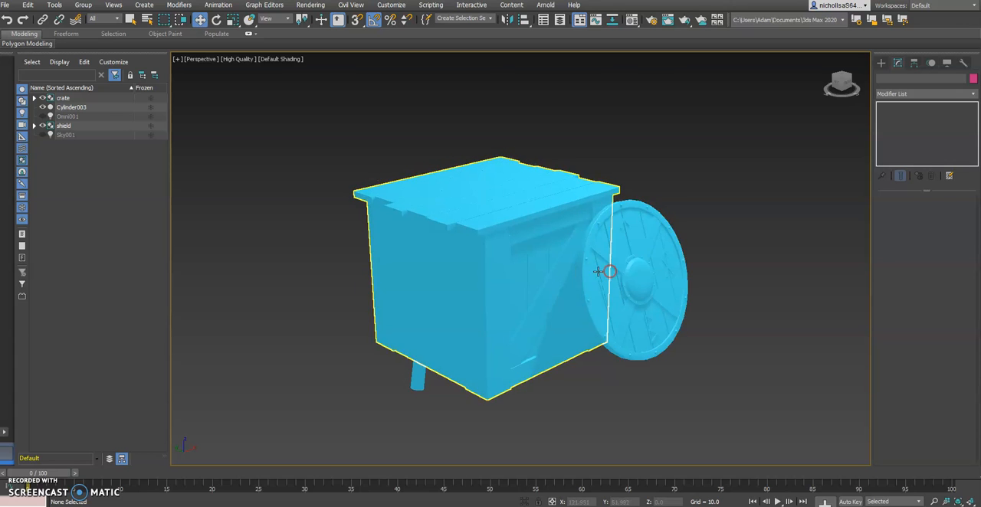
key(alt+Tab)
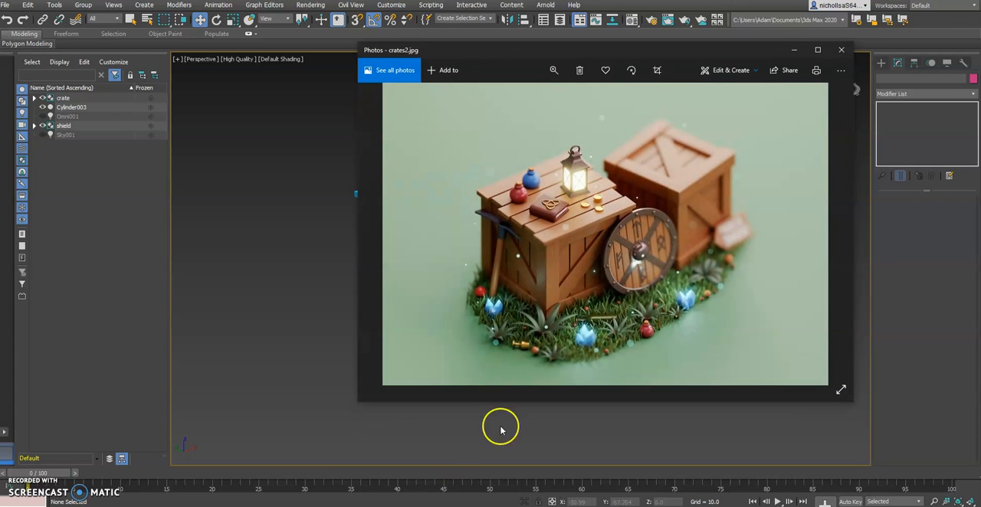